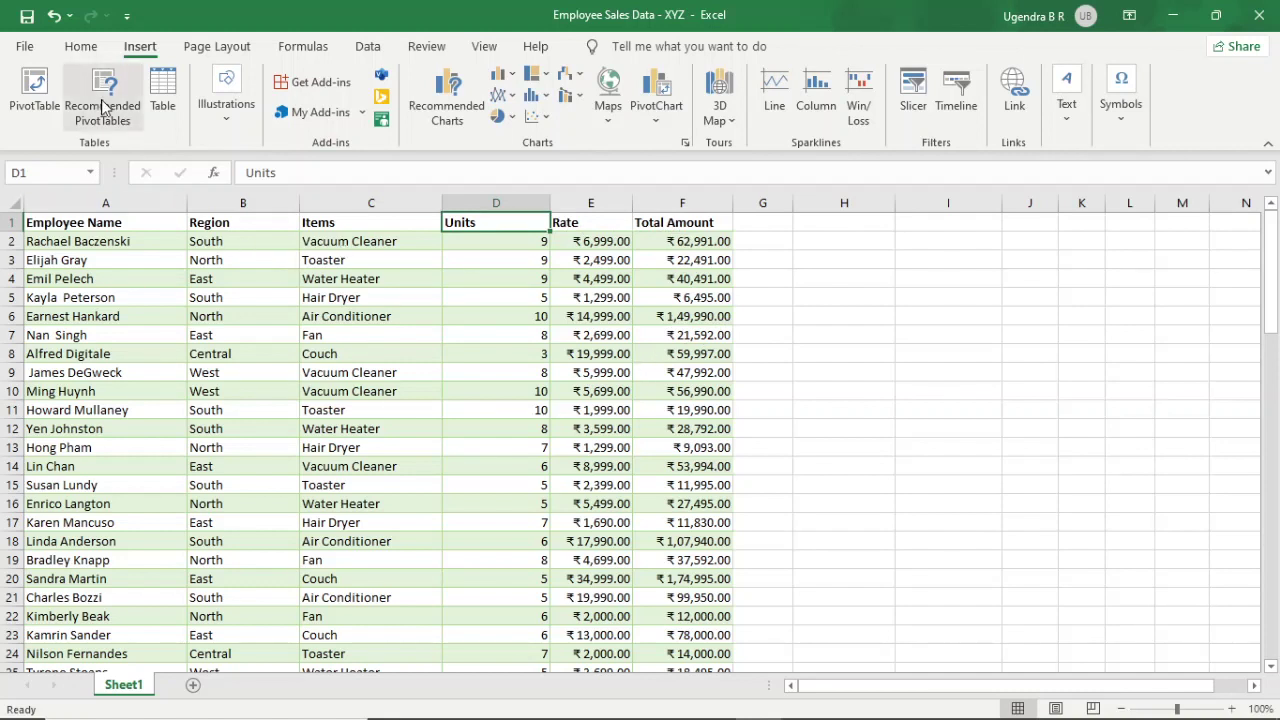
Create a recommended PivotTable from the sales data showing Sum of Total Amount by Region
left_click(84, 46)
left_click(139, 48)
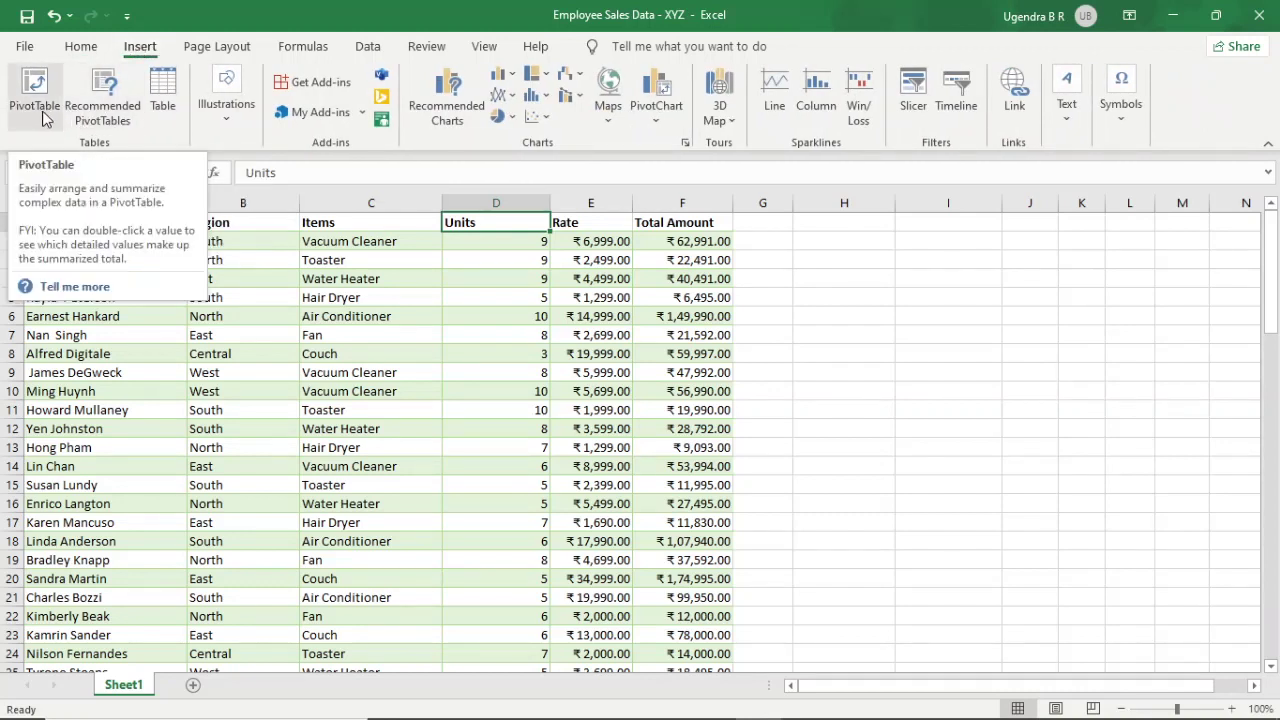
left_click(117, 110)
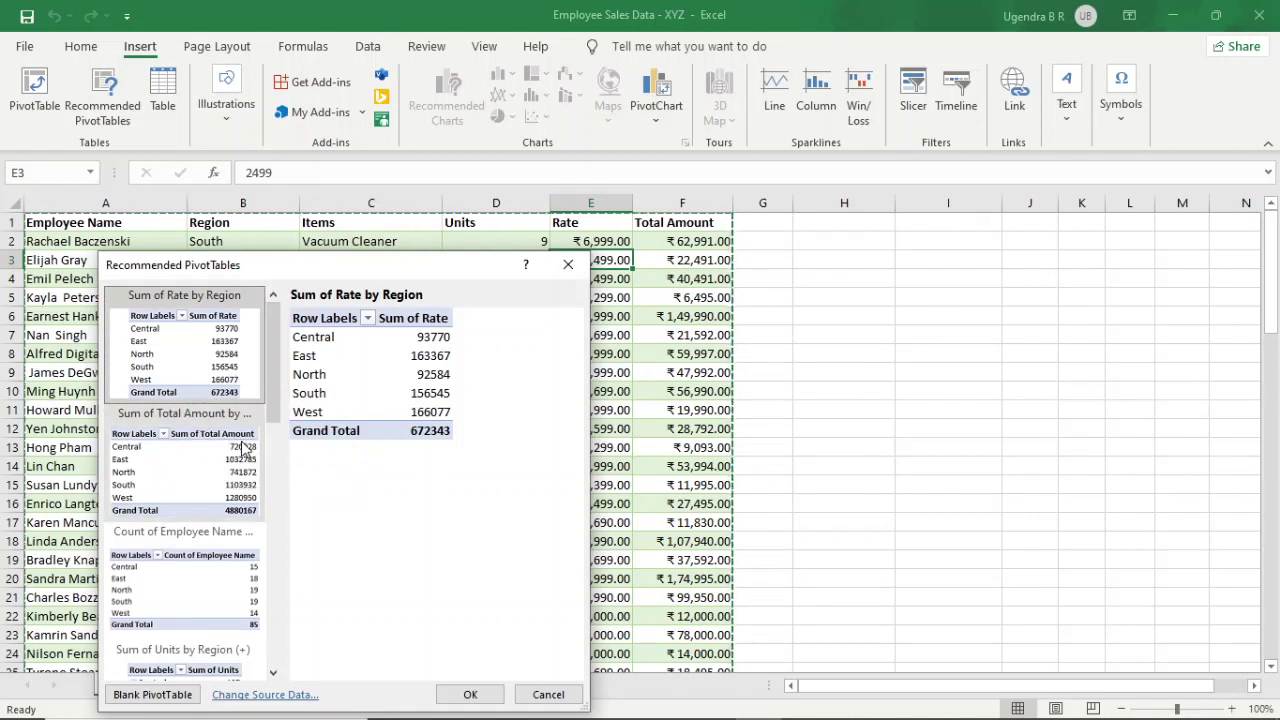
left_click(168, 465)
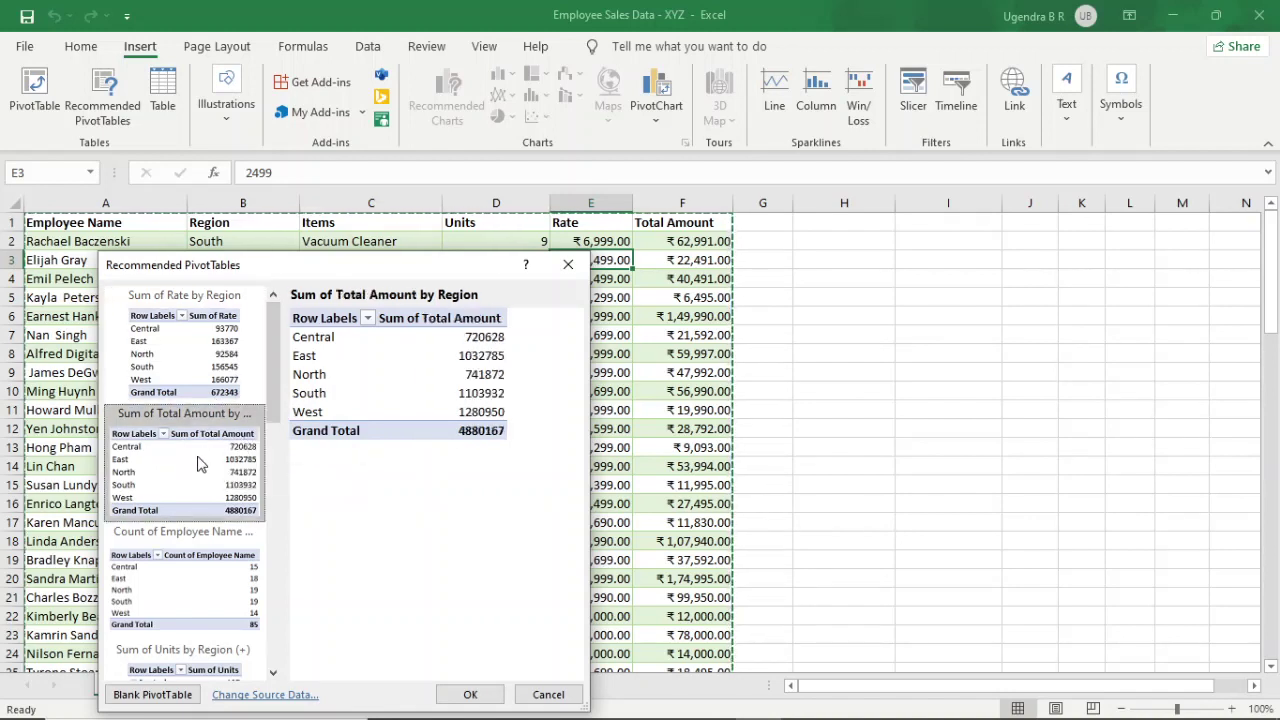
left_click(470, 694)
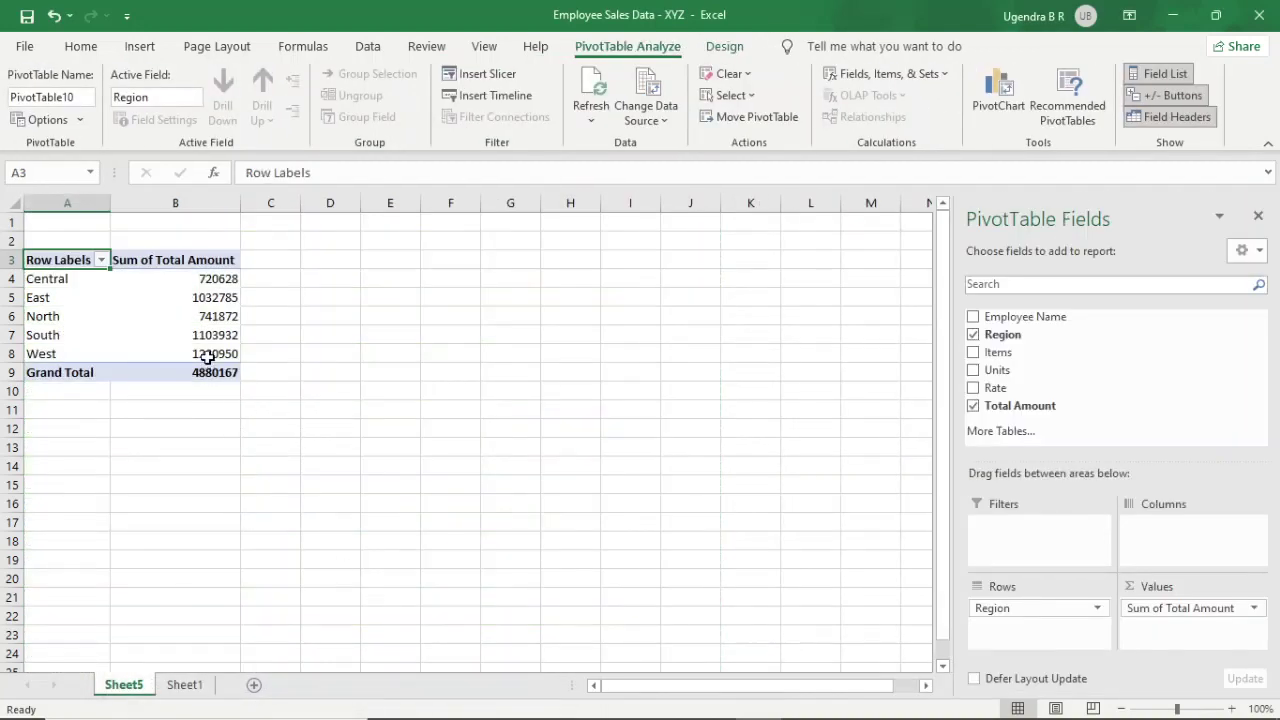
Compare the source data on Sheet1 with the new PivotTable on Sheet5, examining the Central and East region totals
left_click(184, 688)
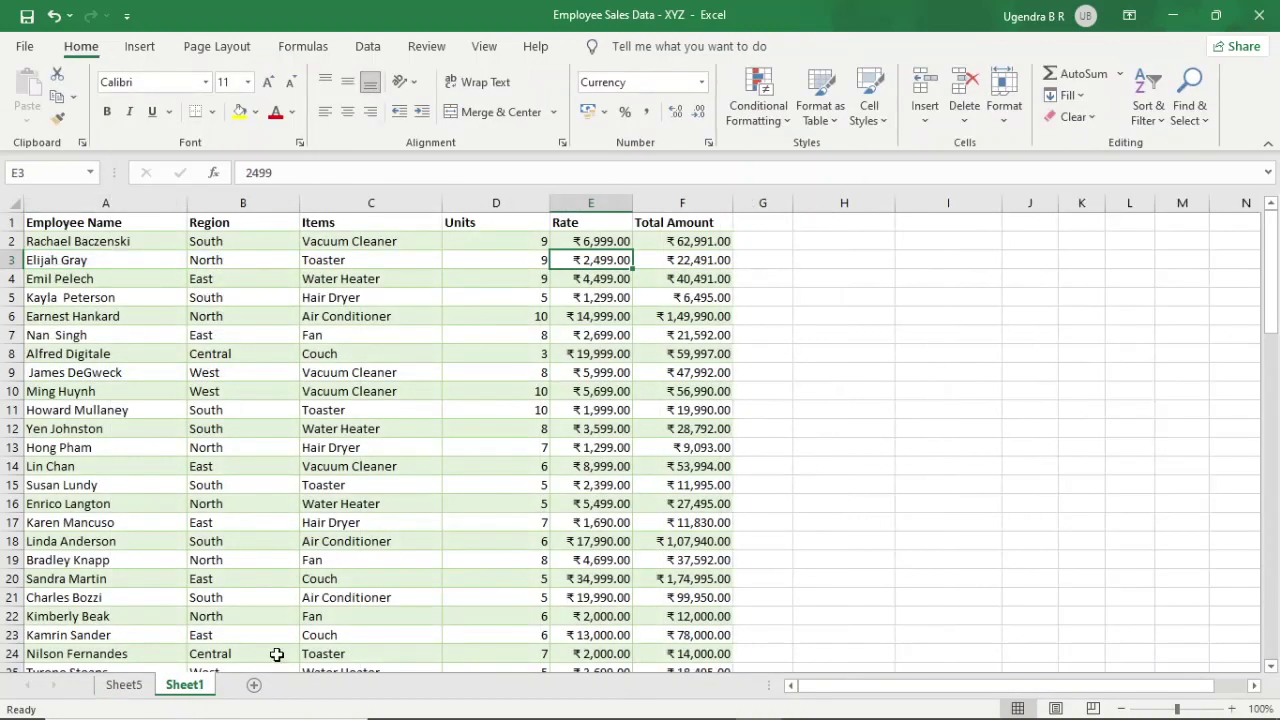
left_click(124, 686)
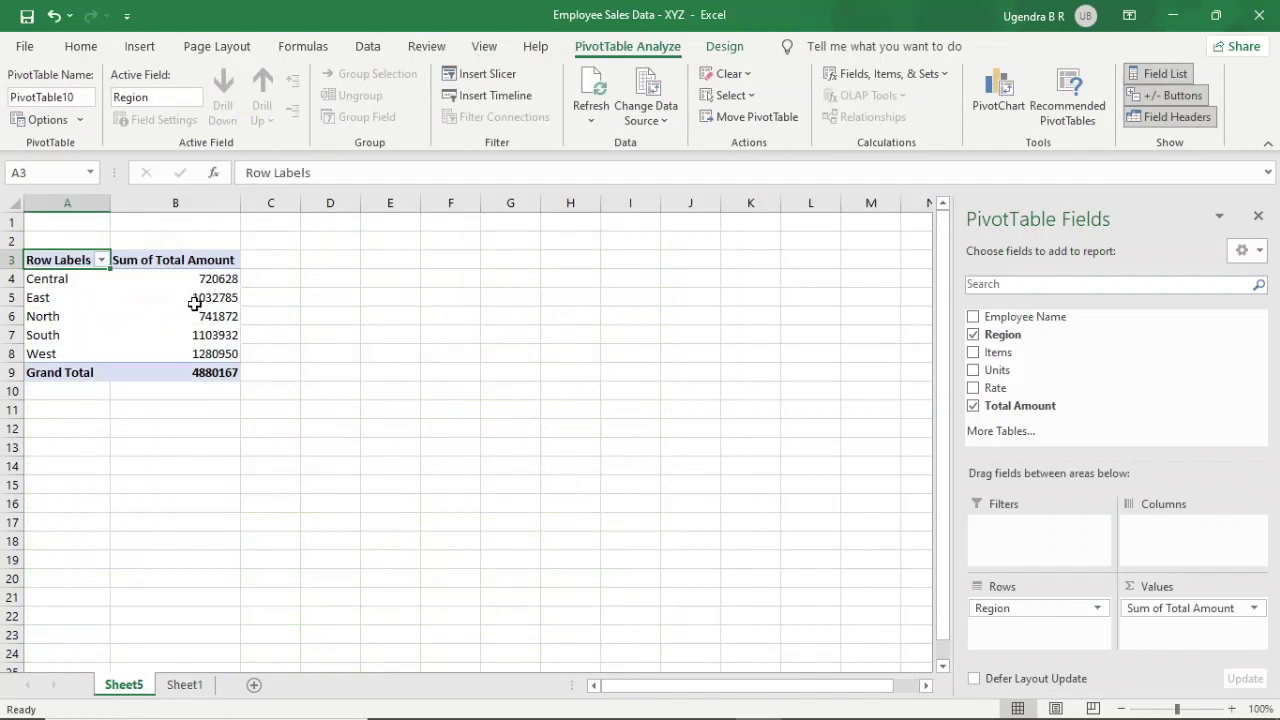
left_click(66, 281)
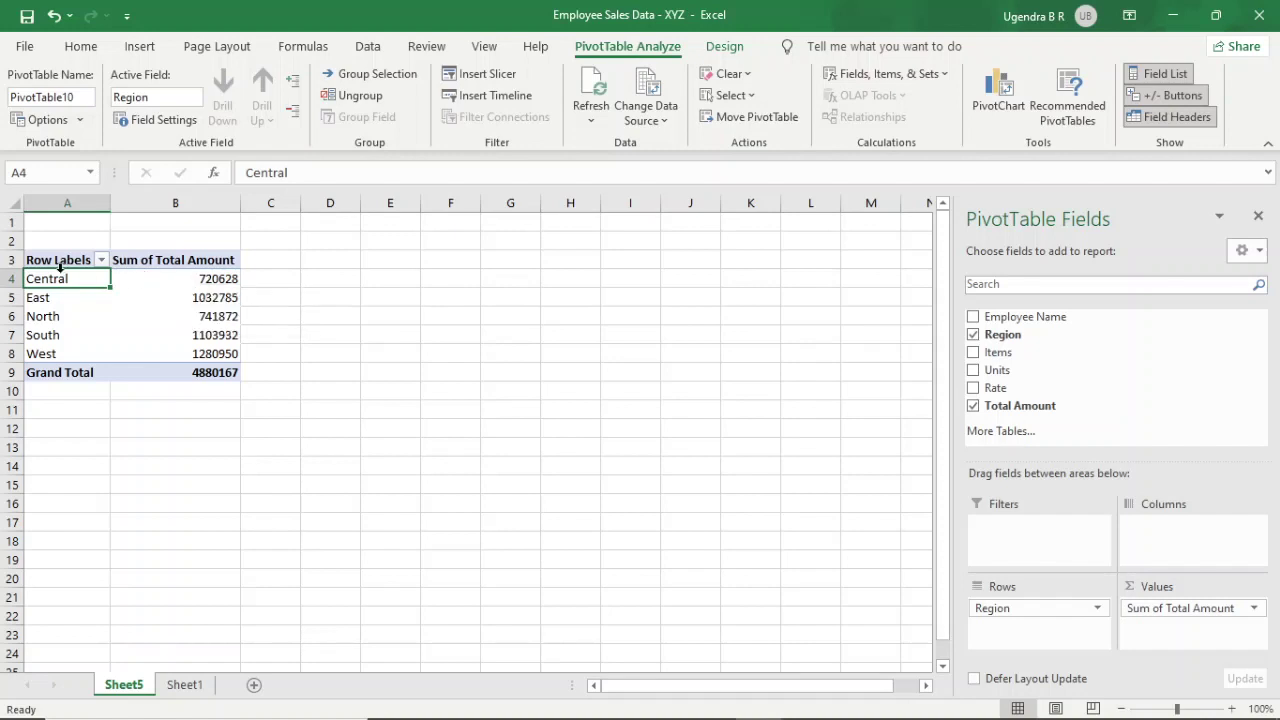
left_click_drag(61, 281, 166, 288)
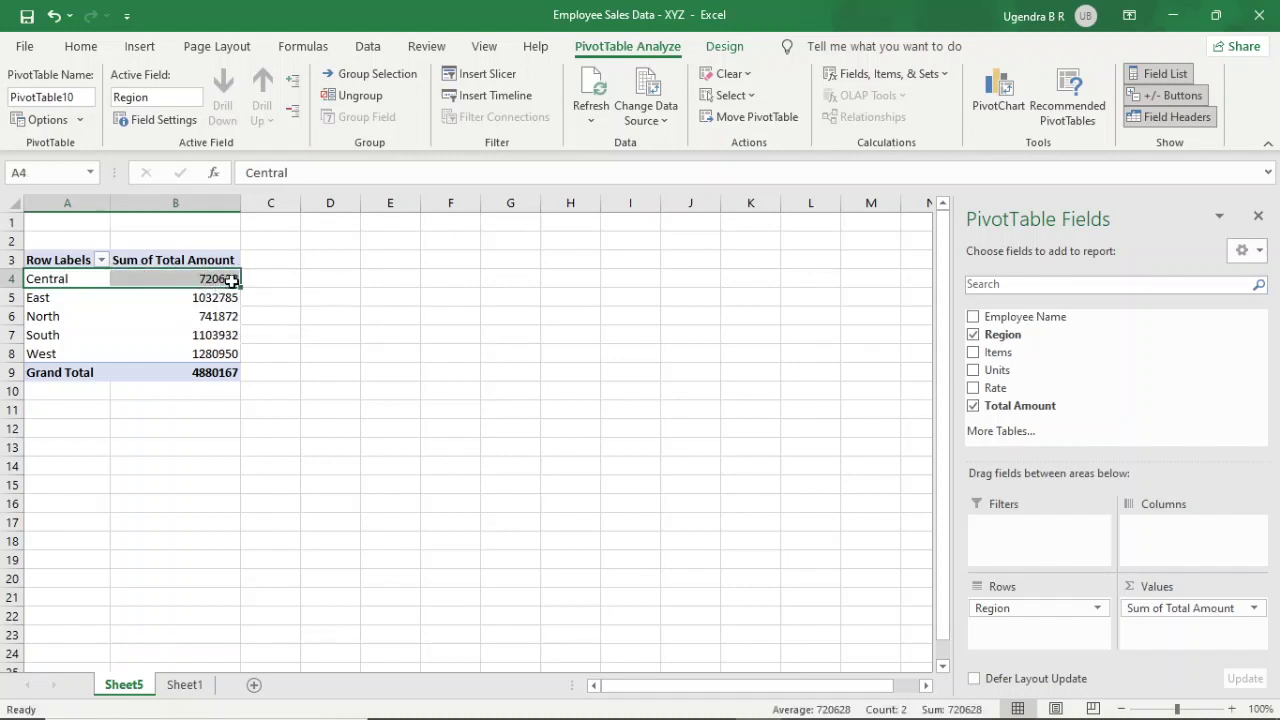
left_click(63, 298)
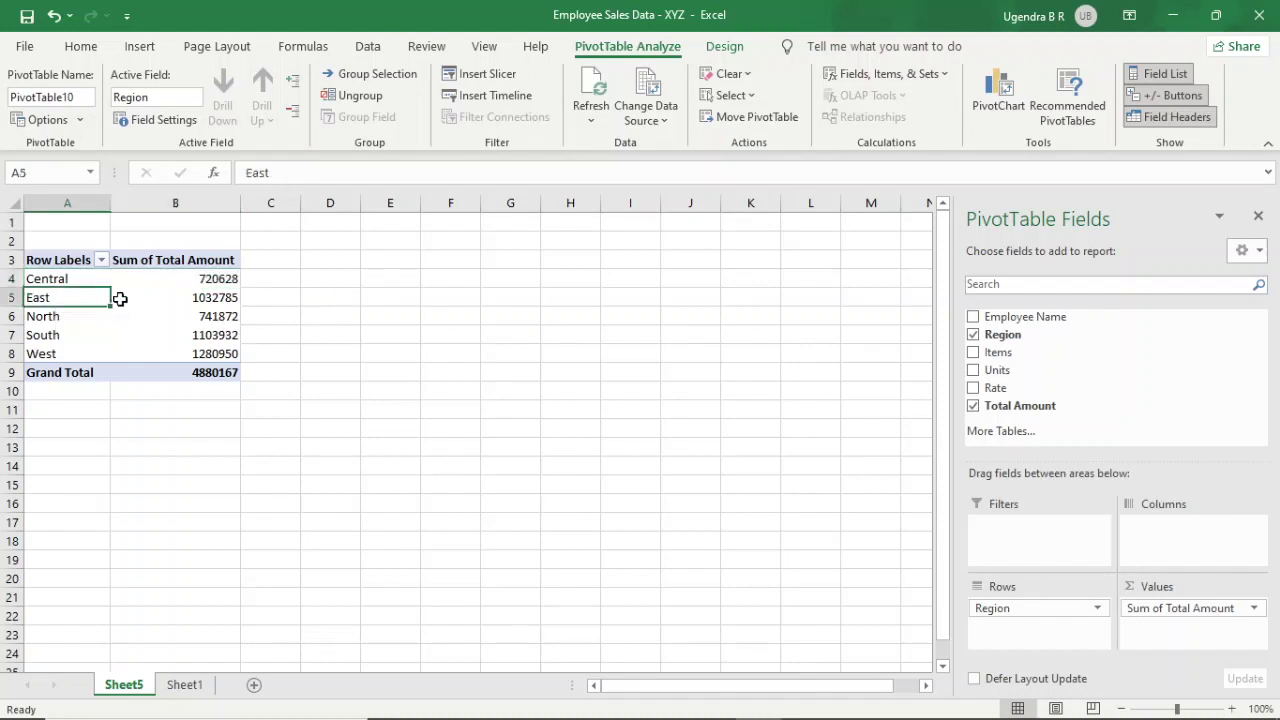
left_click(231, 297)
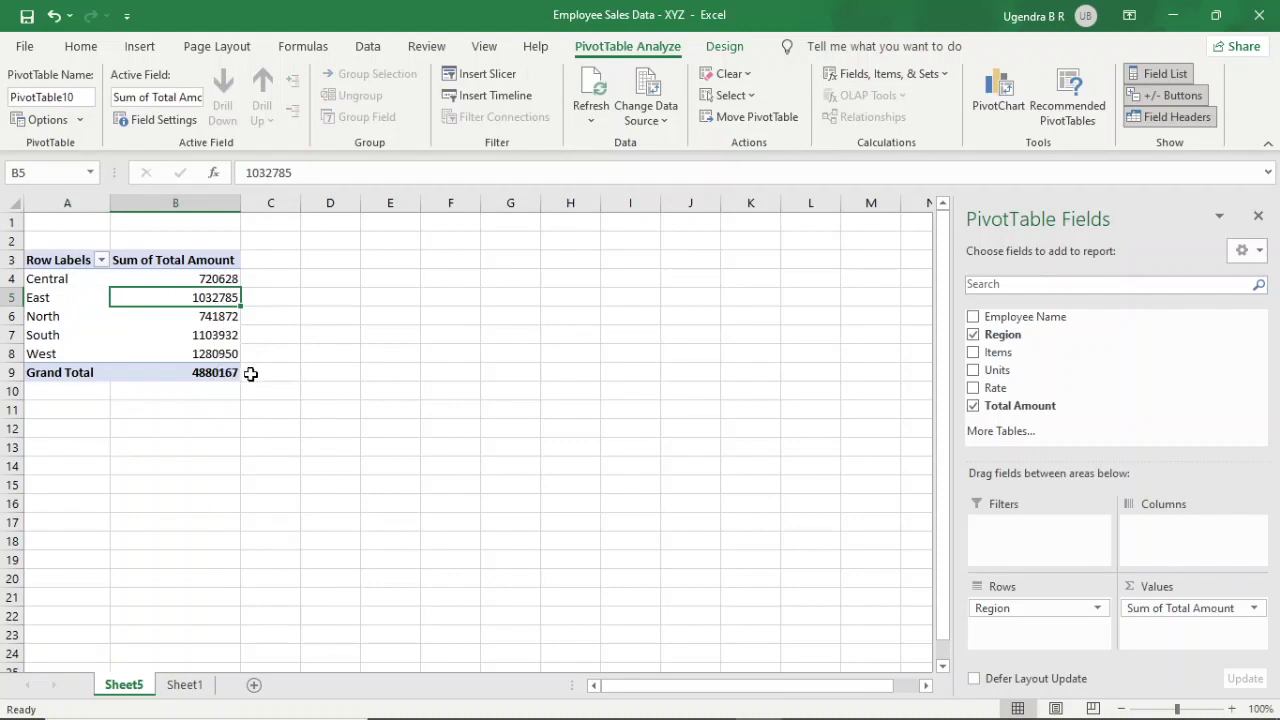
Create a blank PivotTable from Sheet1's A1:F86 range, placed on the existing worksheet at cell H6
key("ctrl+Page_Down")
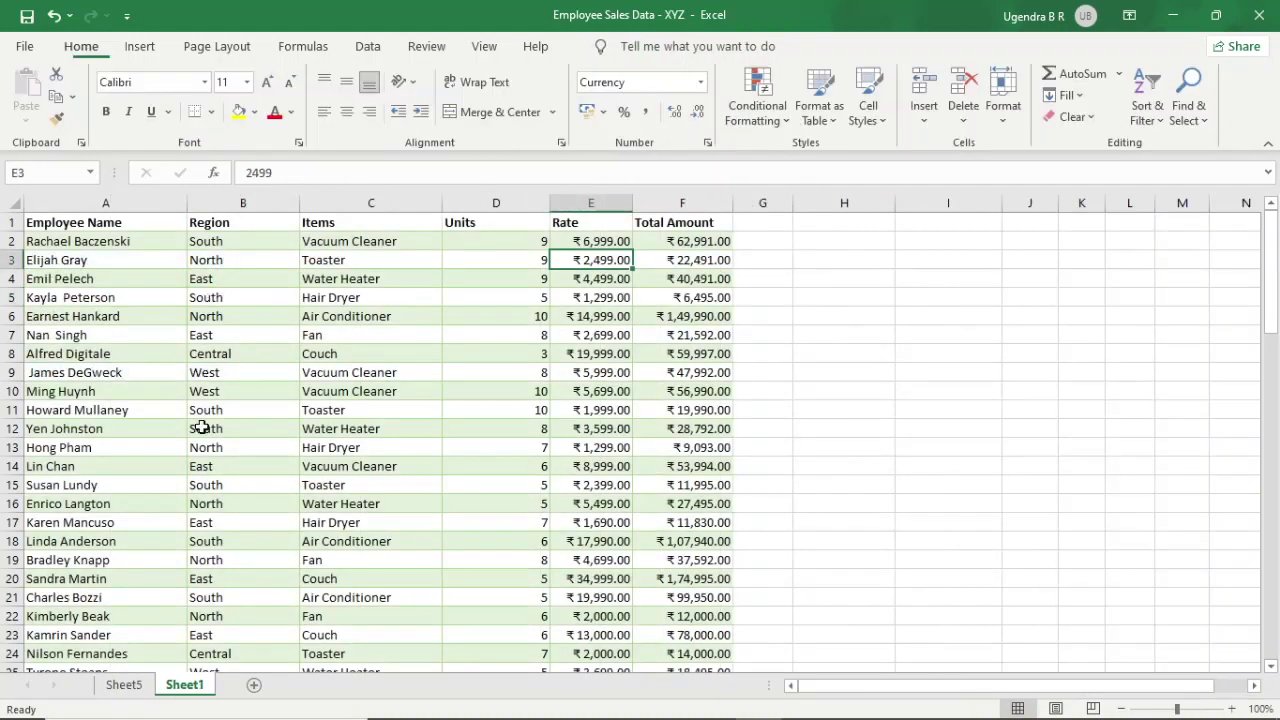
left_click(144, 52)
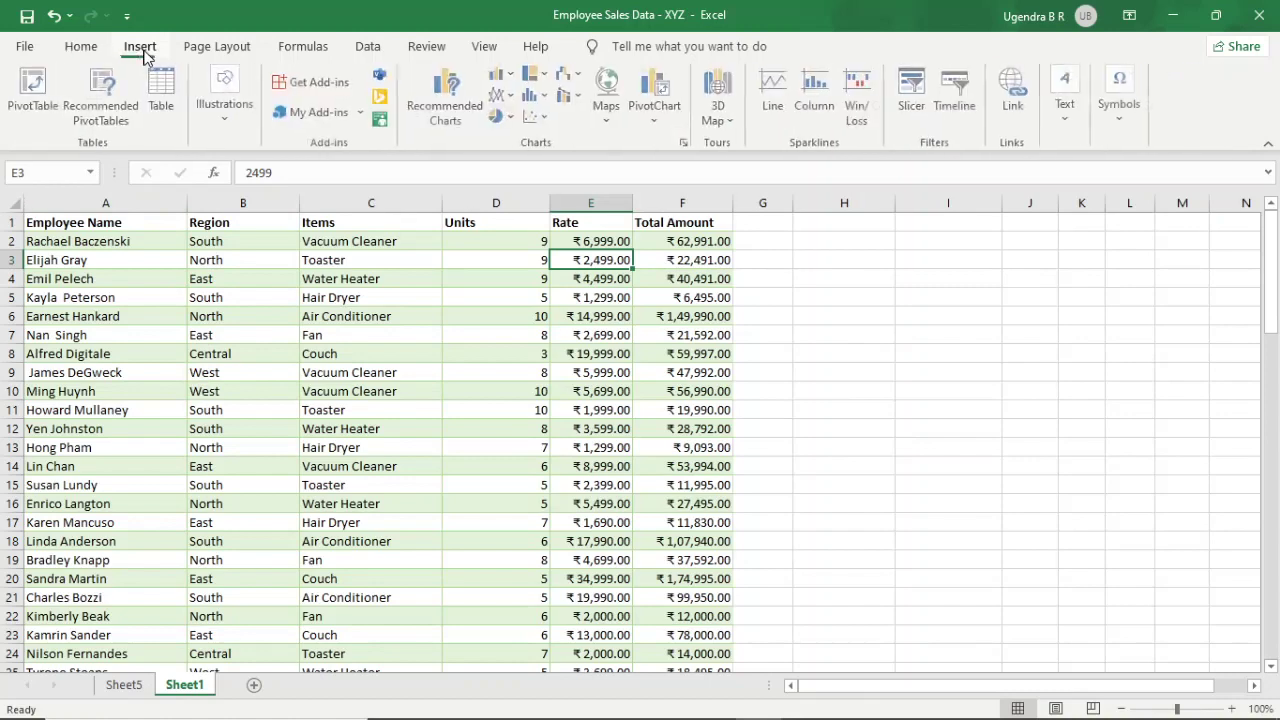
left_click(37, 90)
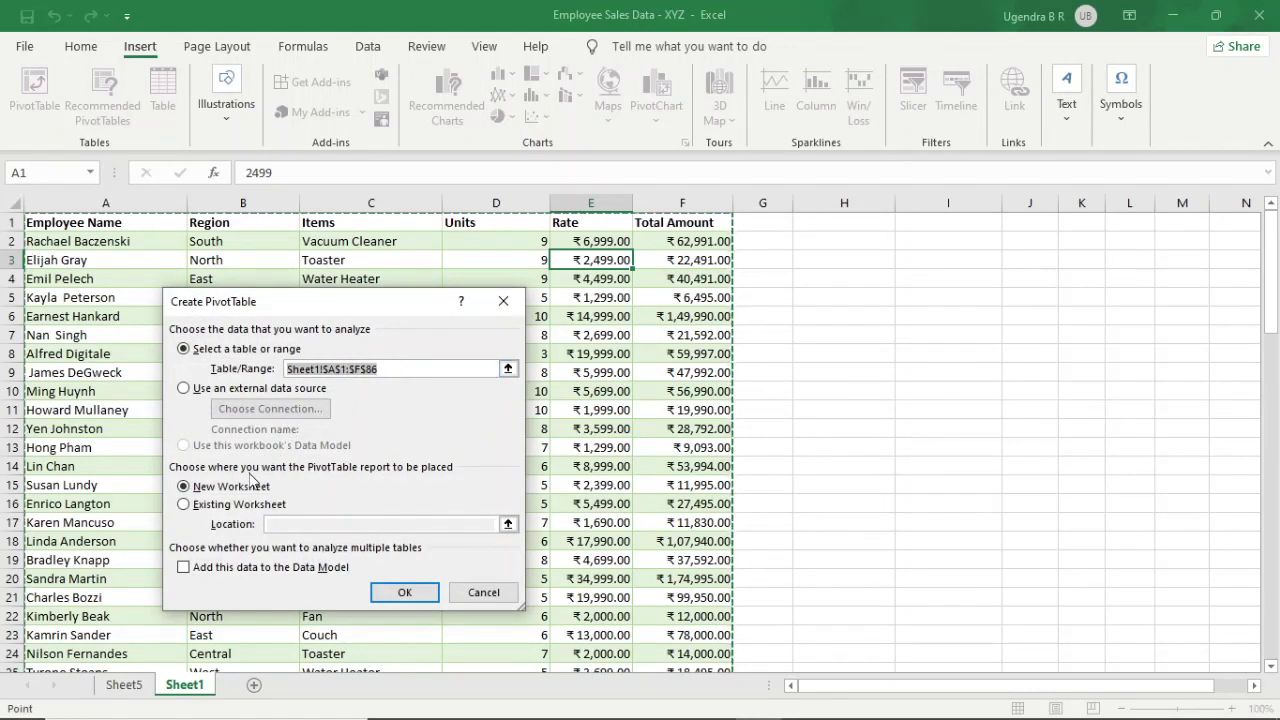
left_click(186, 506)
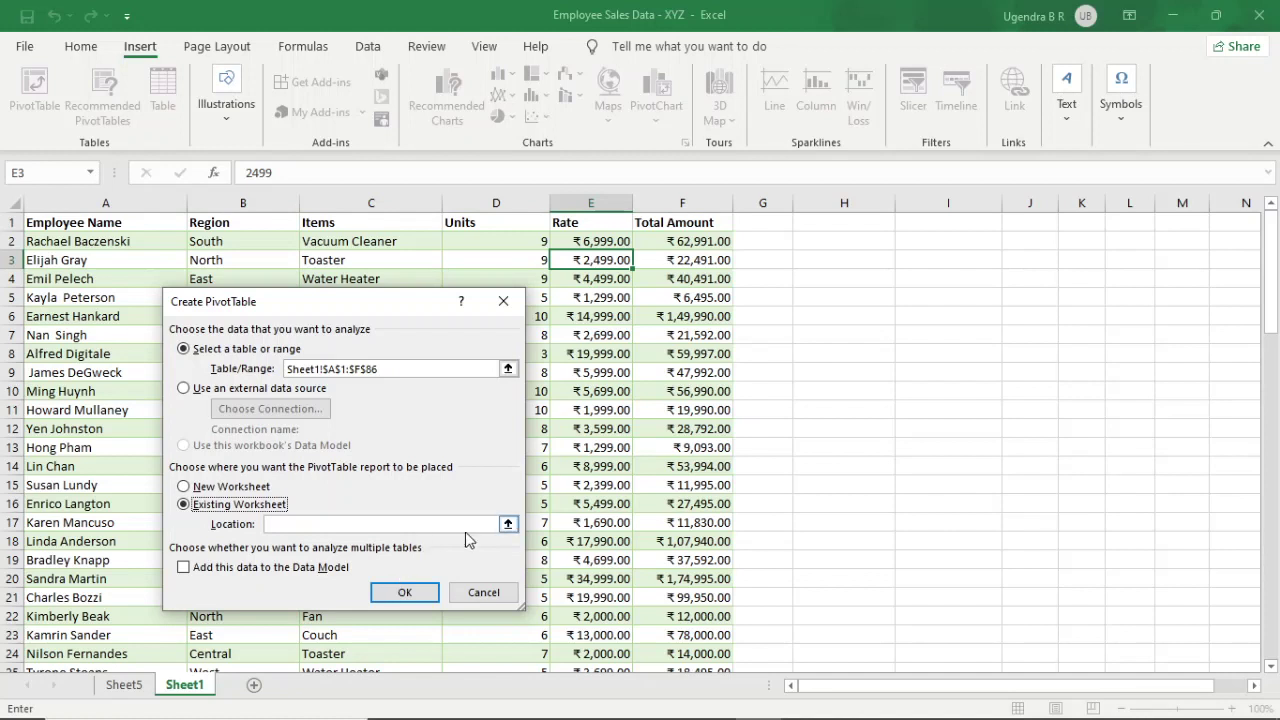
left_click(508, 524)
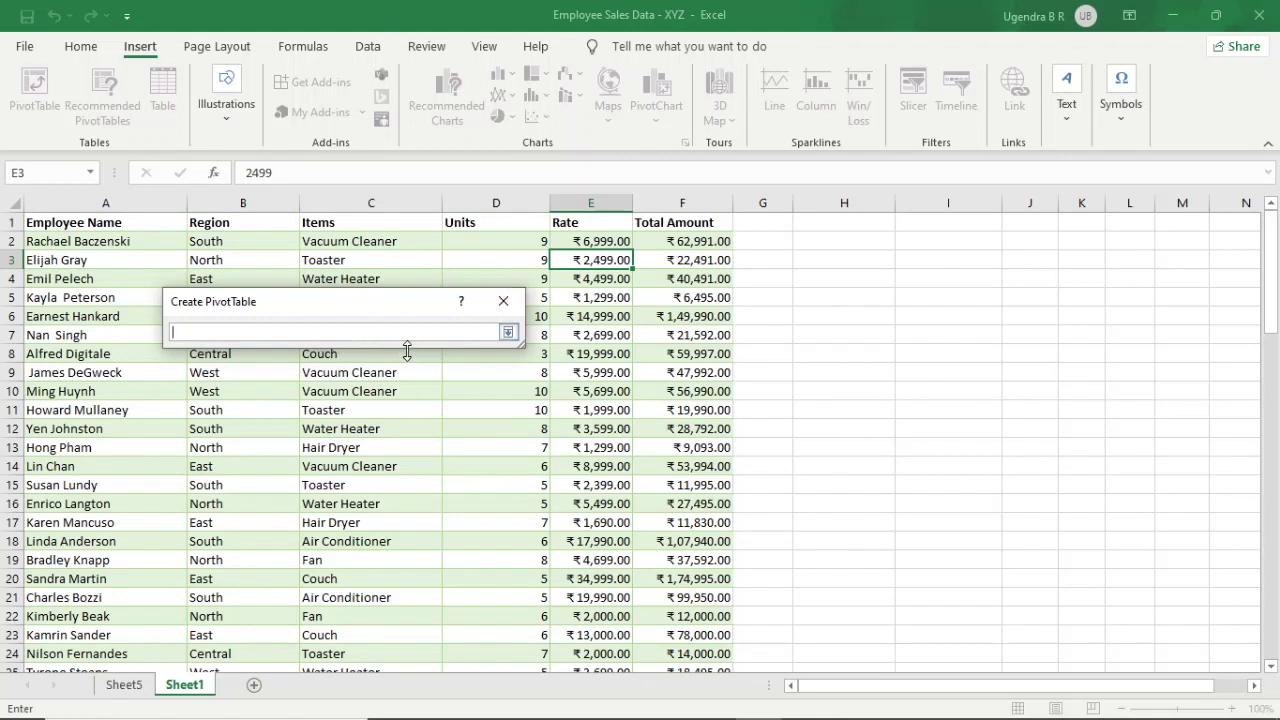
left_click(831, 315)
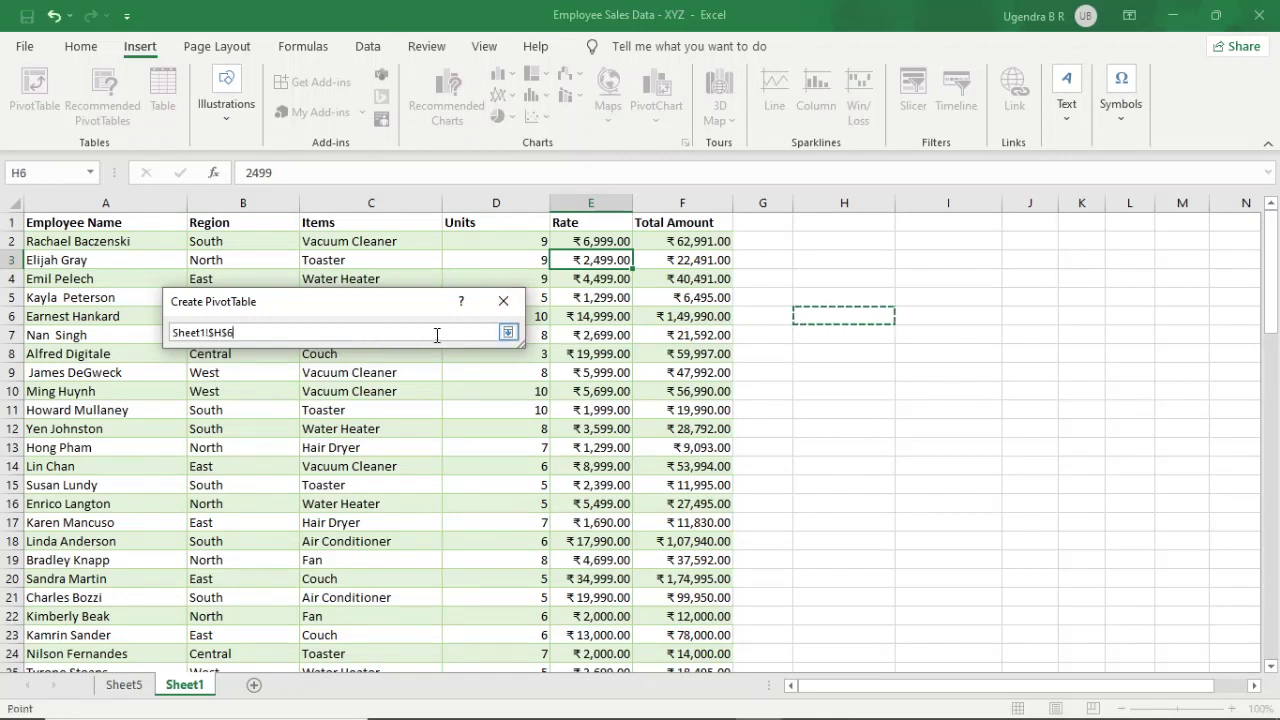
key("Return")
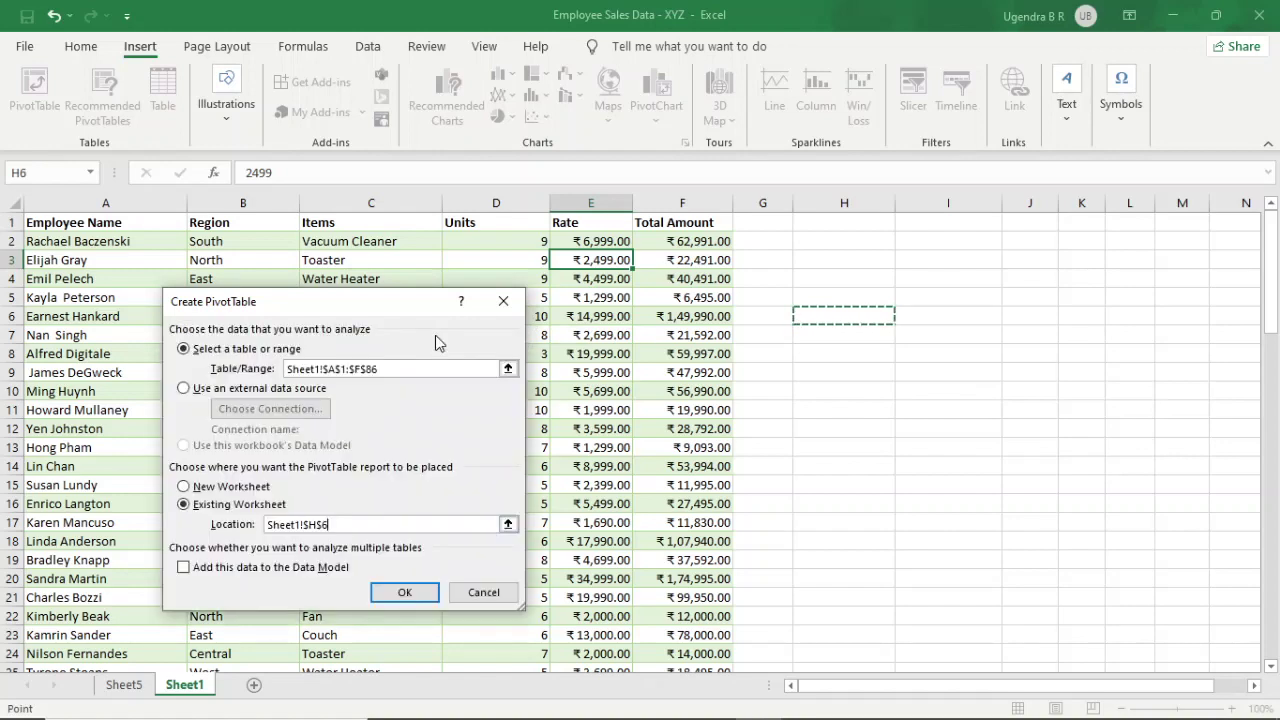
left_click(402, 593)
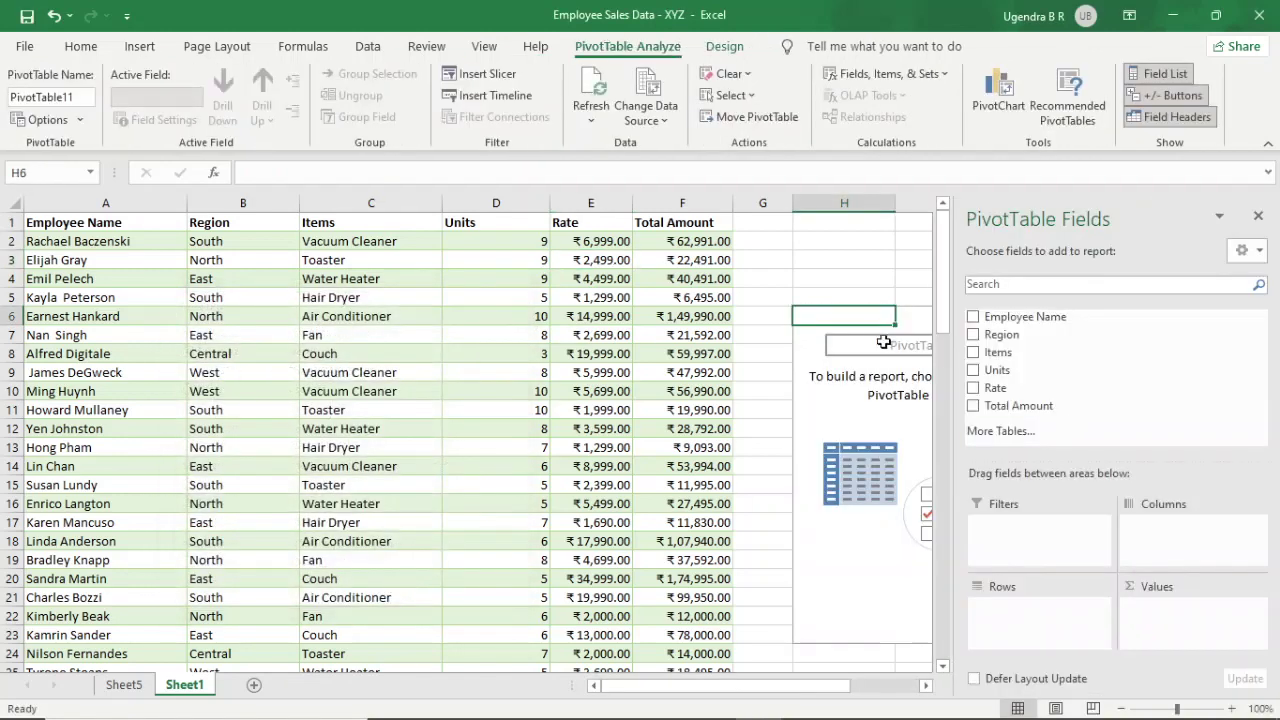
Build the PivotTable with Items as rows and Total Amount as values, and examine the Air Conditioner total
scroll(855, 340, "right", 3)
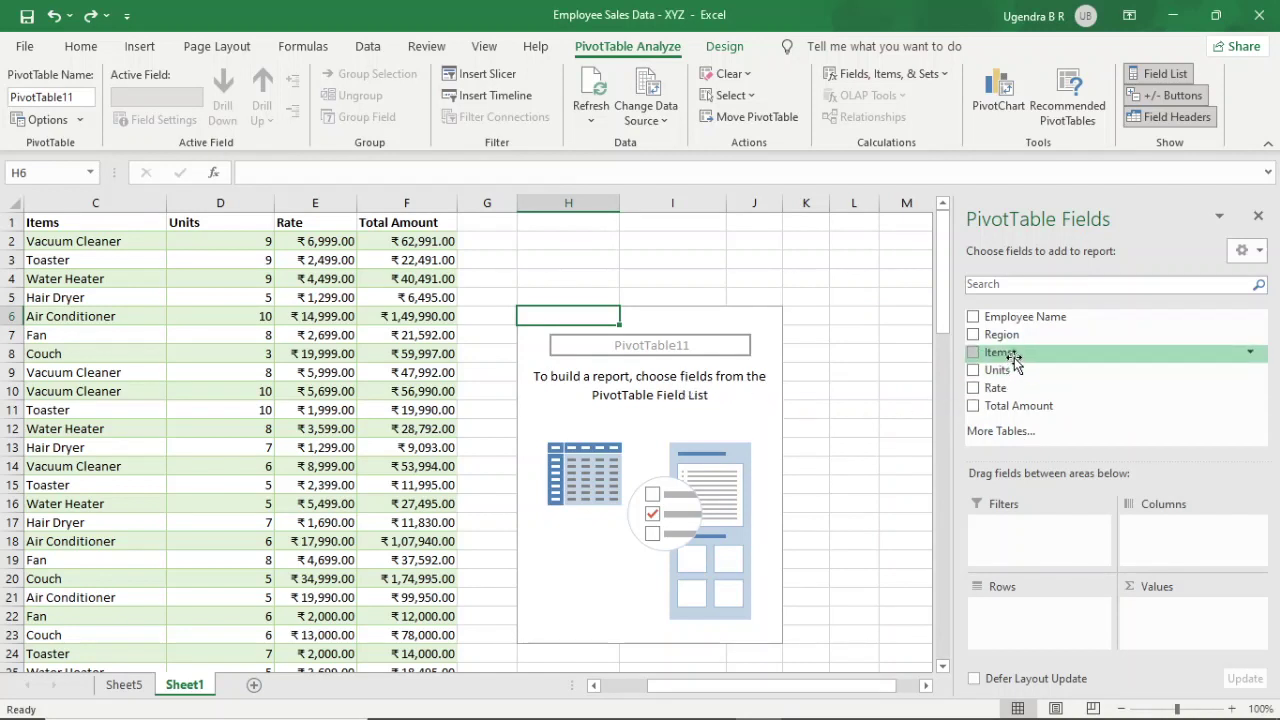
left_click_drag(1013, 358, 1010, 606)
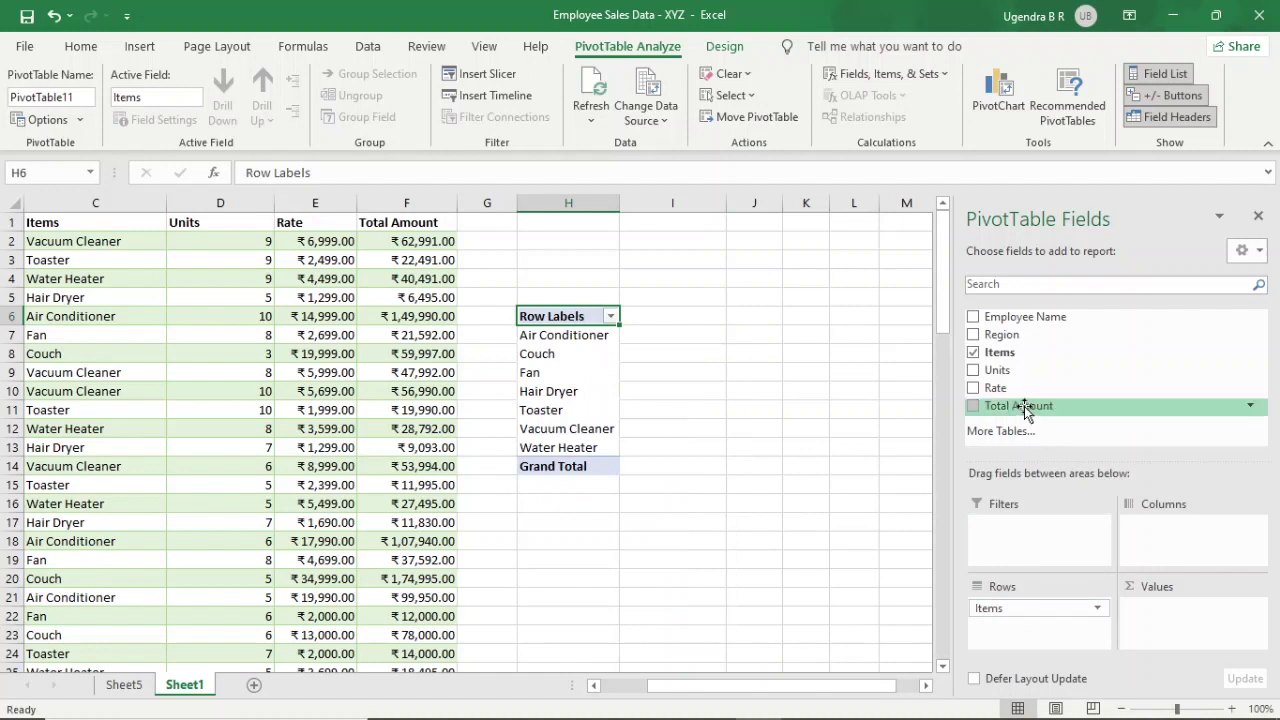
left_click_drag(1023, 410, 1192, 635)
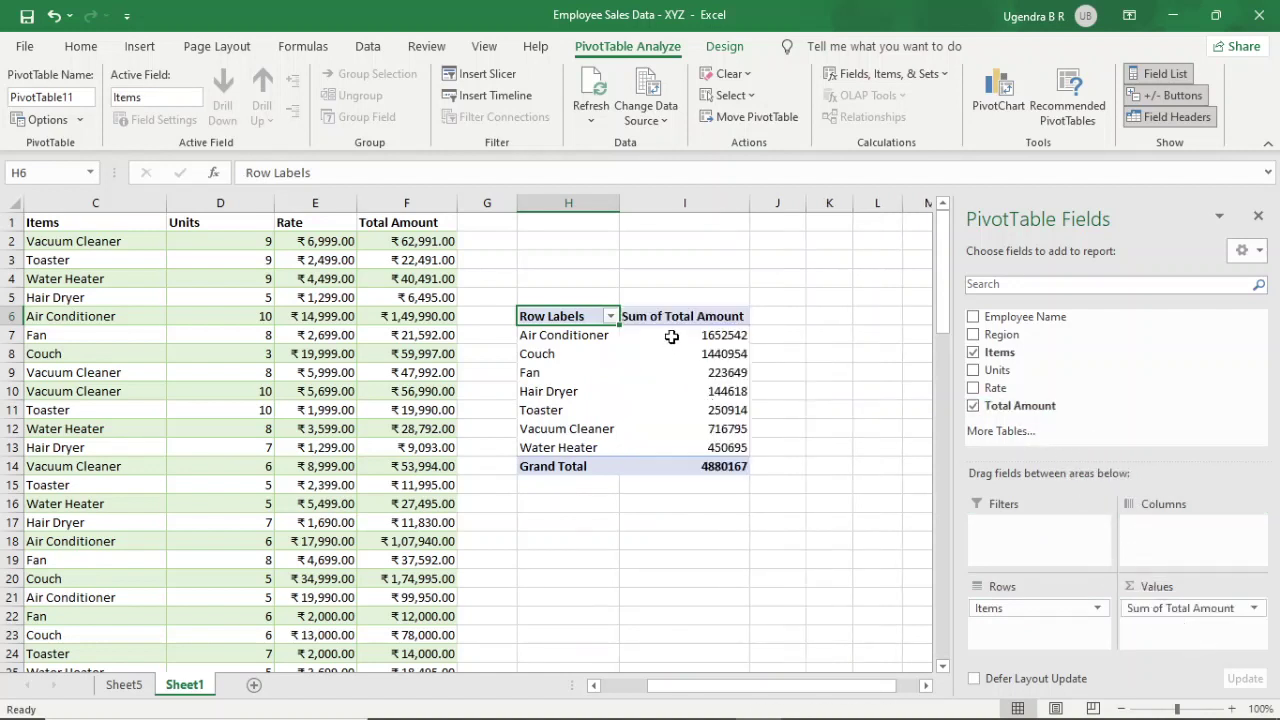
mouse_move(672, 338)
left_click(590, 336)
mouse_move(688, 338)
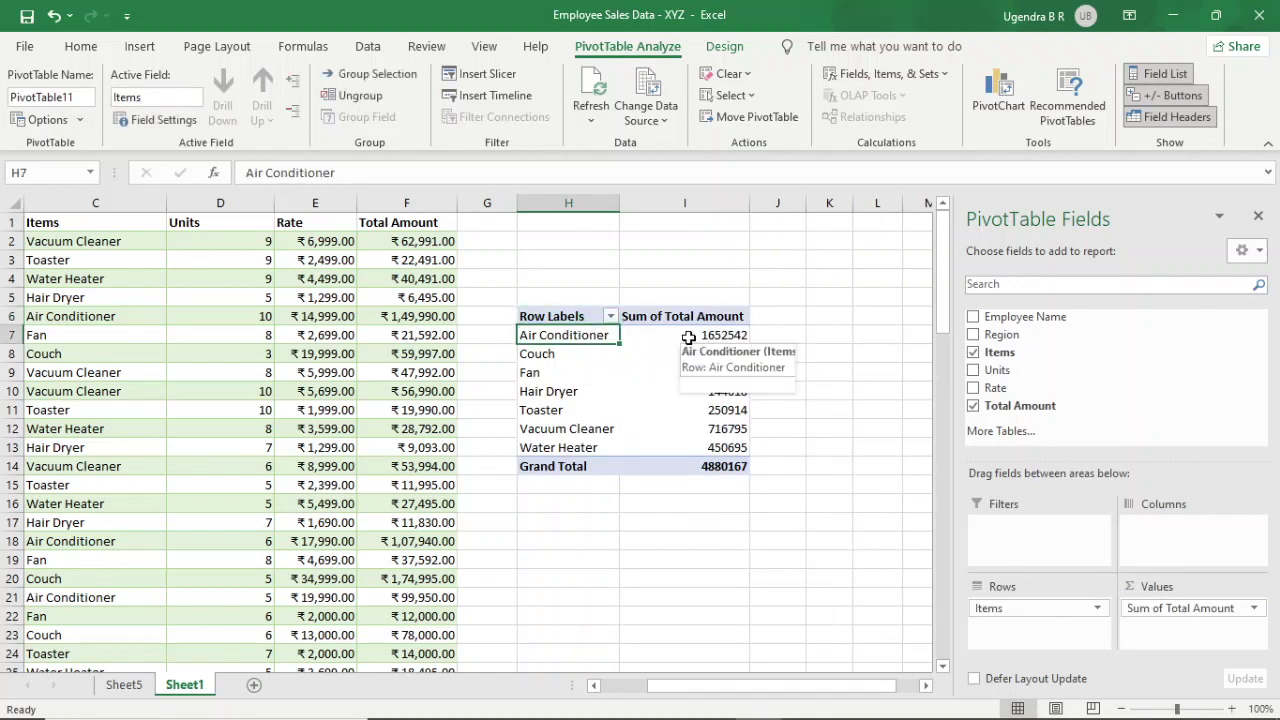
left_click(684, 337)
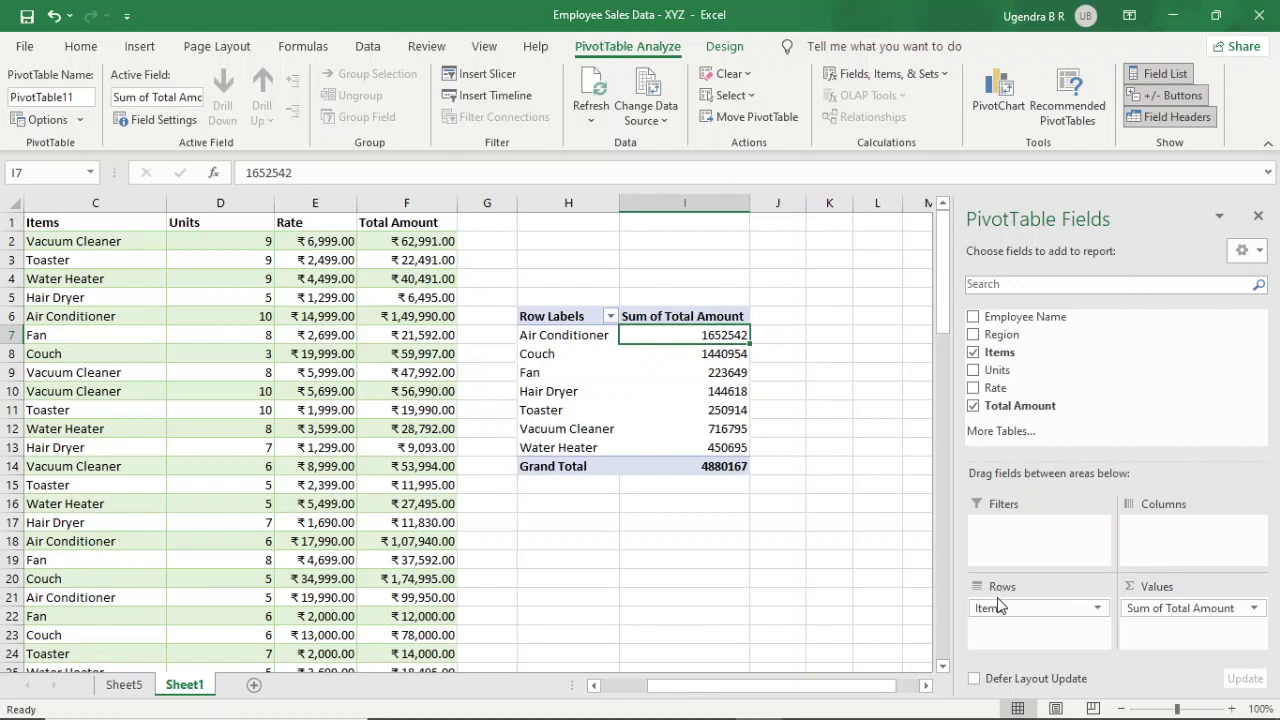
Clear the PivotTable's fields and rebuild it with Employee Name as rows and Total Amount as values
left_click_drag(997, 604, 1027, 385)
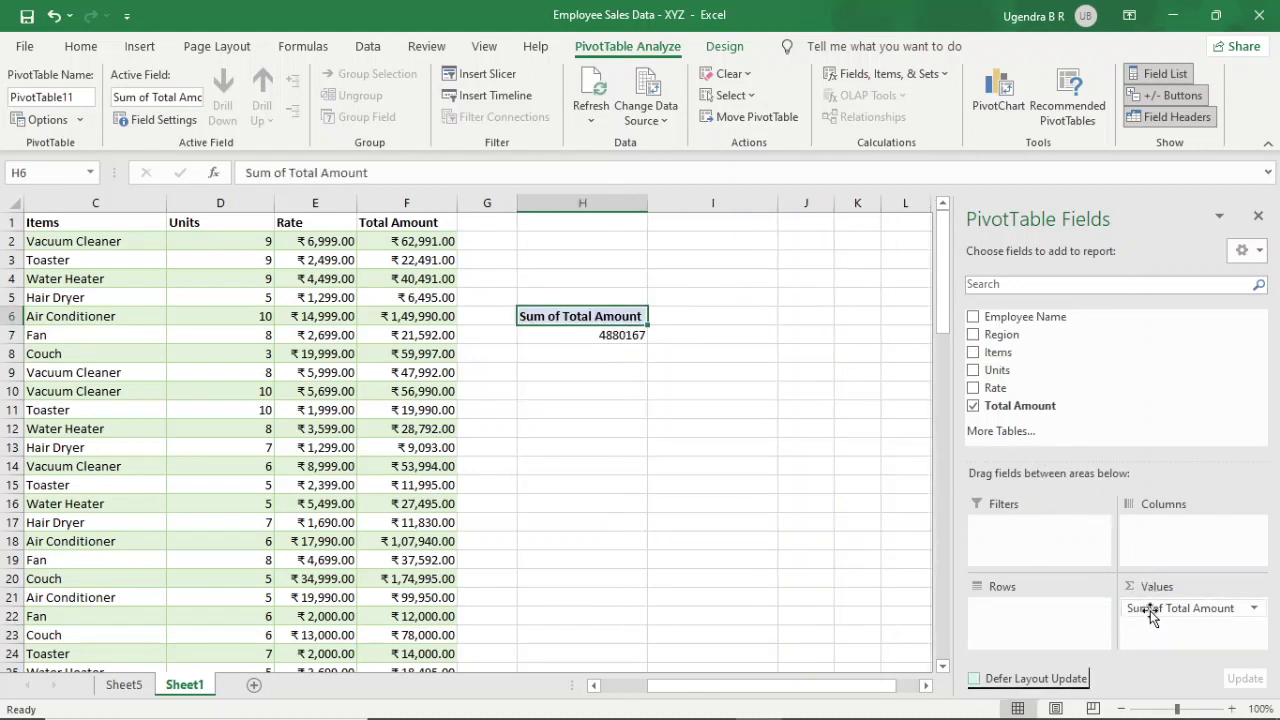
left_click_drag(1150, 612, 1040, 432)
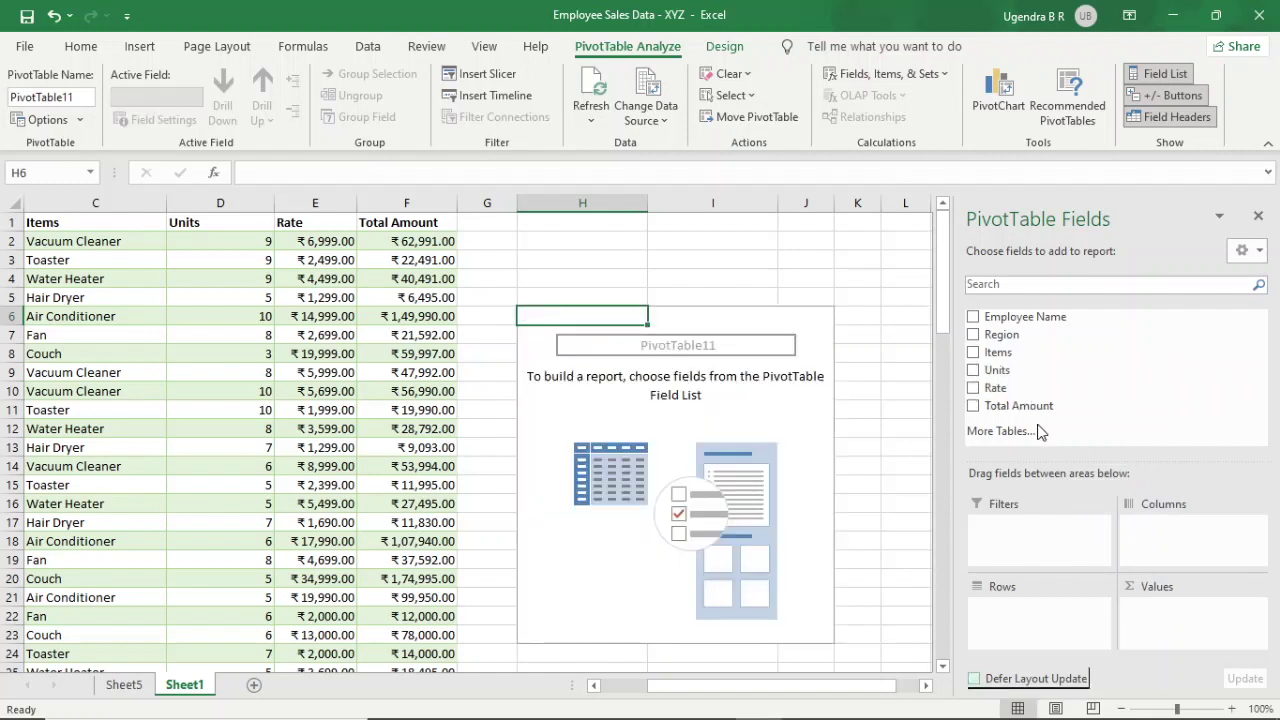
left_click_drag(1040, 320, 1022, 607)
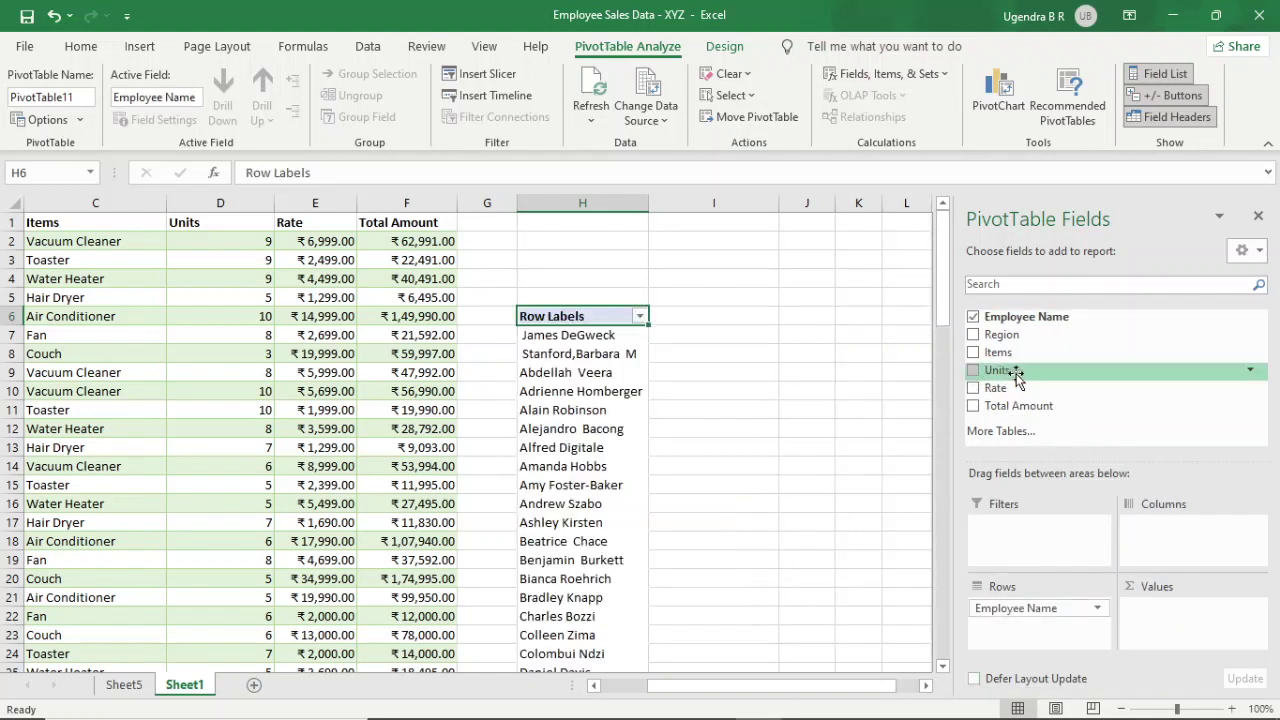
left_click_drag(1013, 413, 1150, 608)
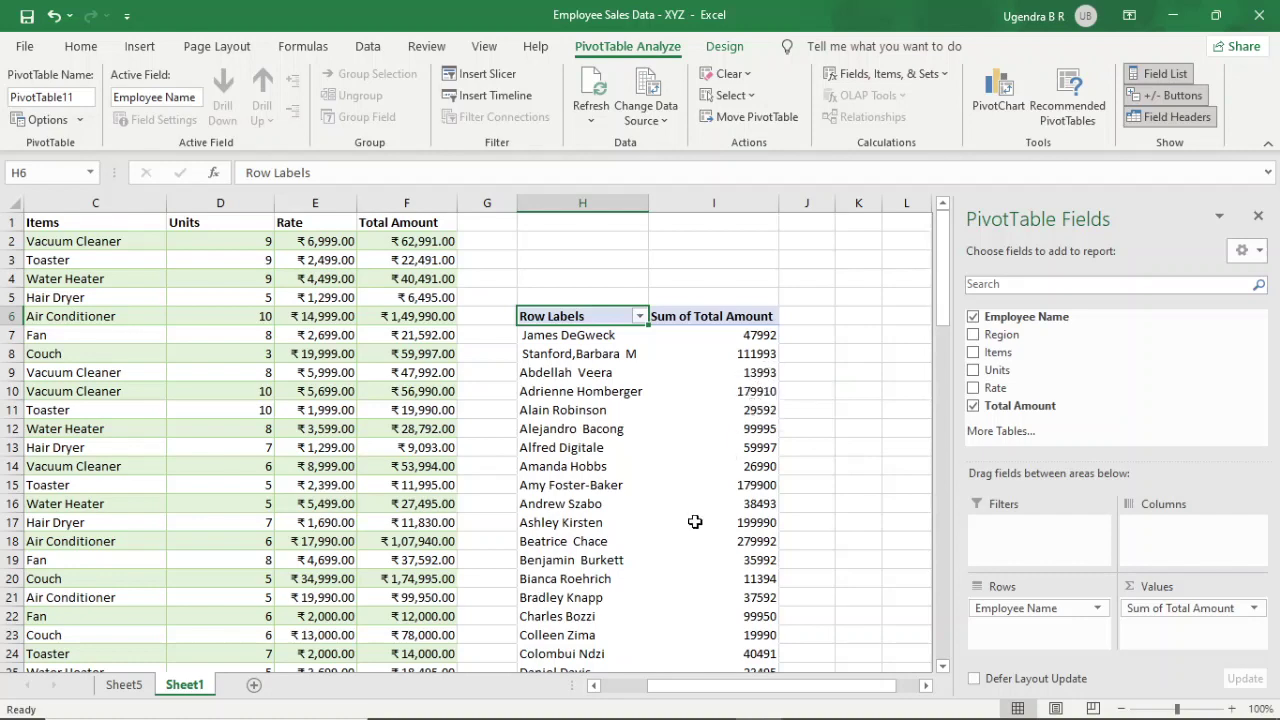
scroll(694, 522, "down", 1)
scroll(694, 522, "up", 1)
Replace Employee Name with Region in the PivotTable's rows and review the regional totals
left_click_drag(1030, 615, 1025, 372)
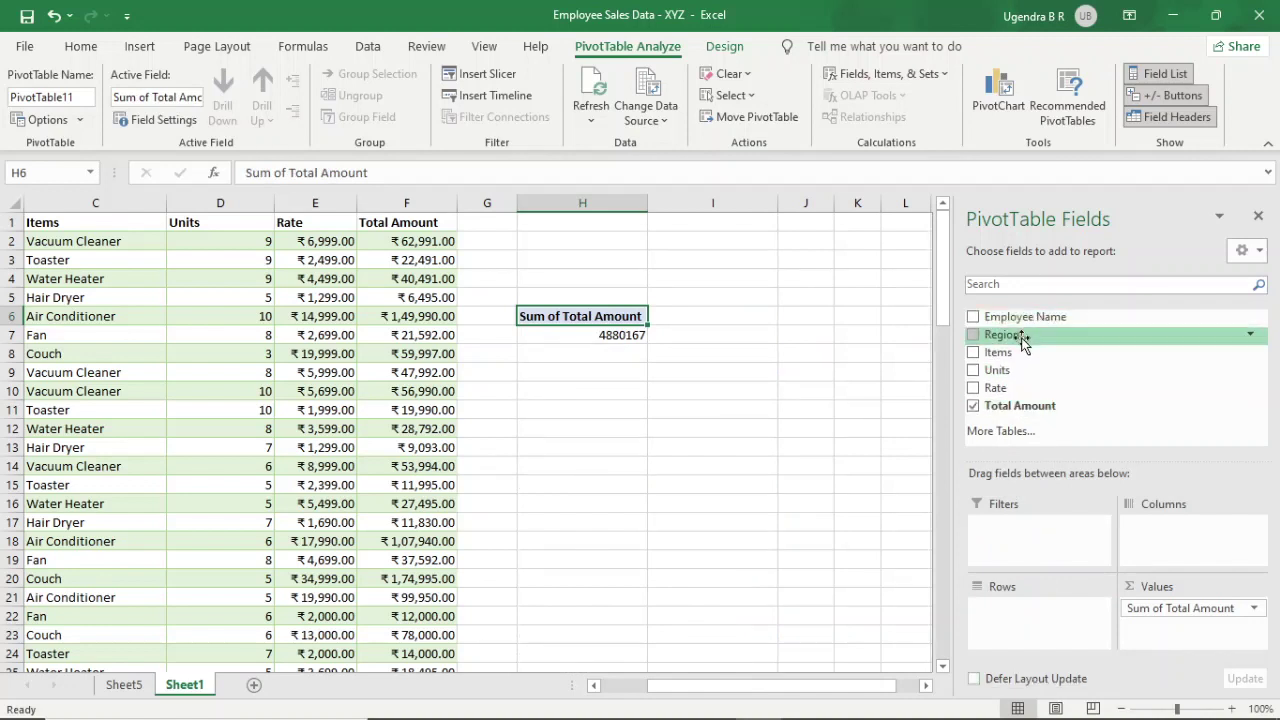
left_click_drag(1020, 336, 1035, 605)
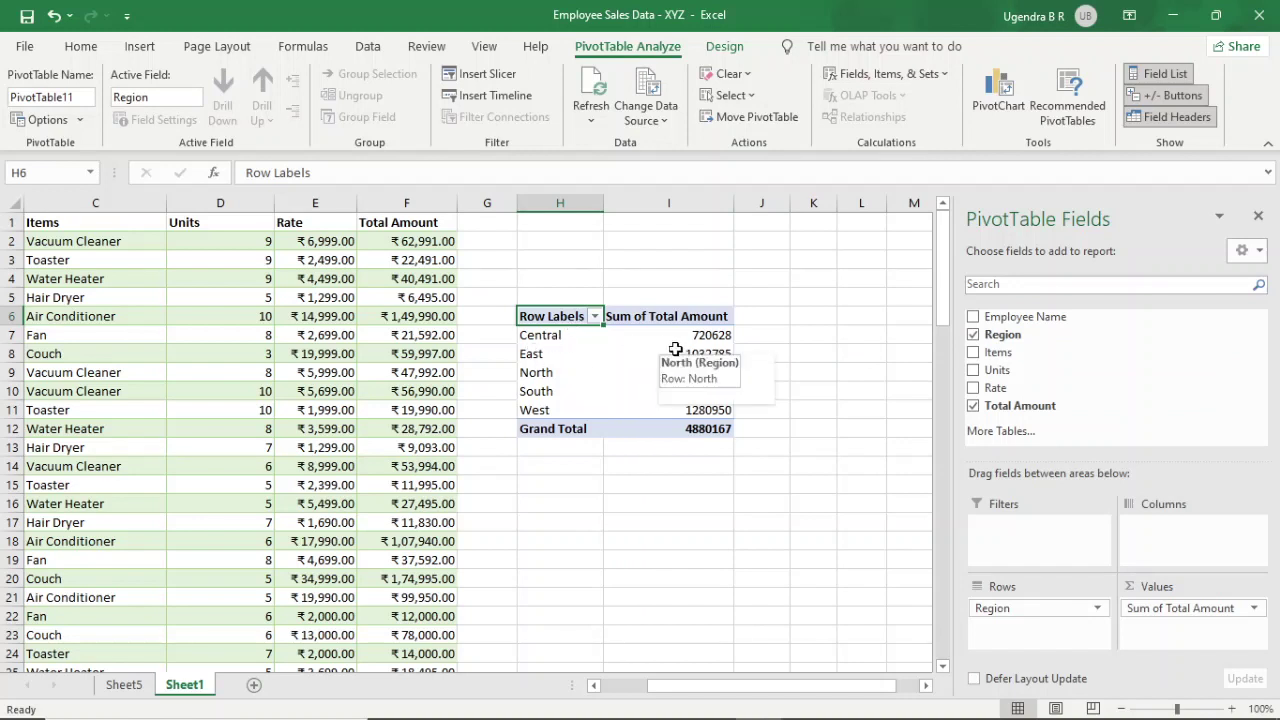
mouse_move(708, 349)
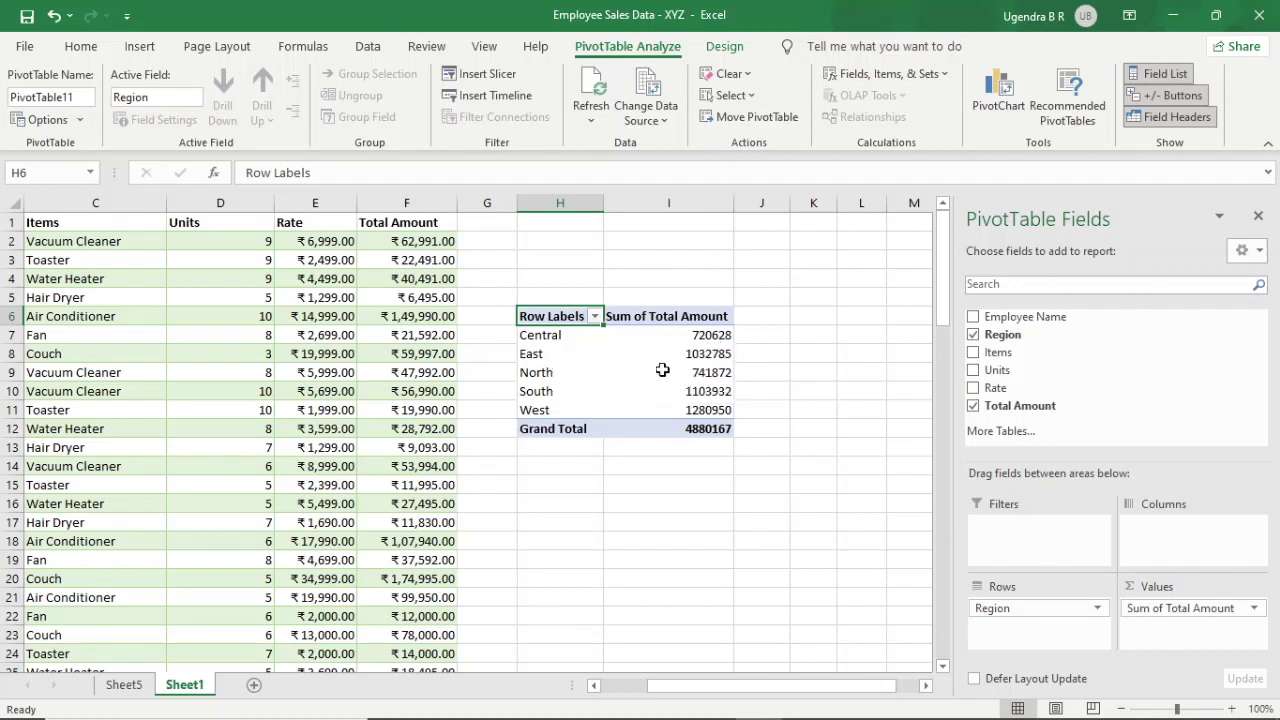
mouse_move(712, 372)
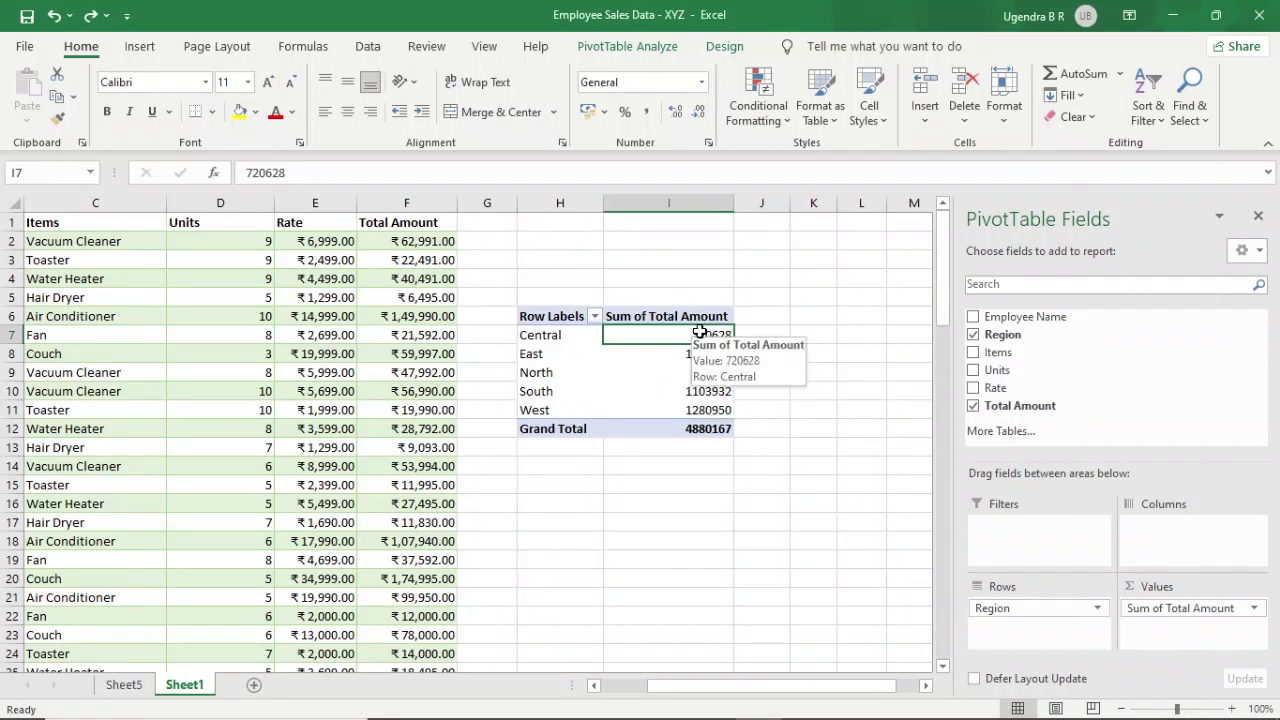
Format all Sum of Total Amount values, including the grand total, with the ₹ English (India) accounting format
key("shift+Down")
key("shift+Down")
key("shift+Down")
key("shift+Down")
key("shift+Down")
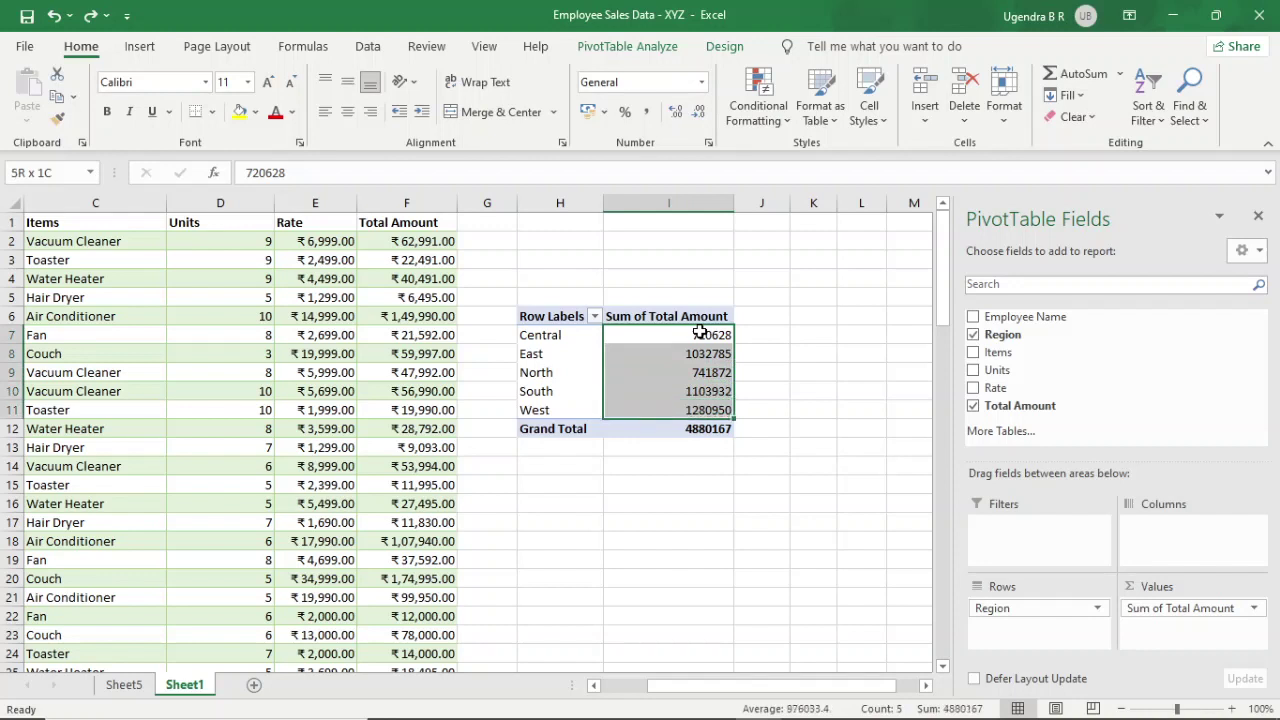
right_click(700, 333)
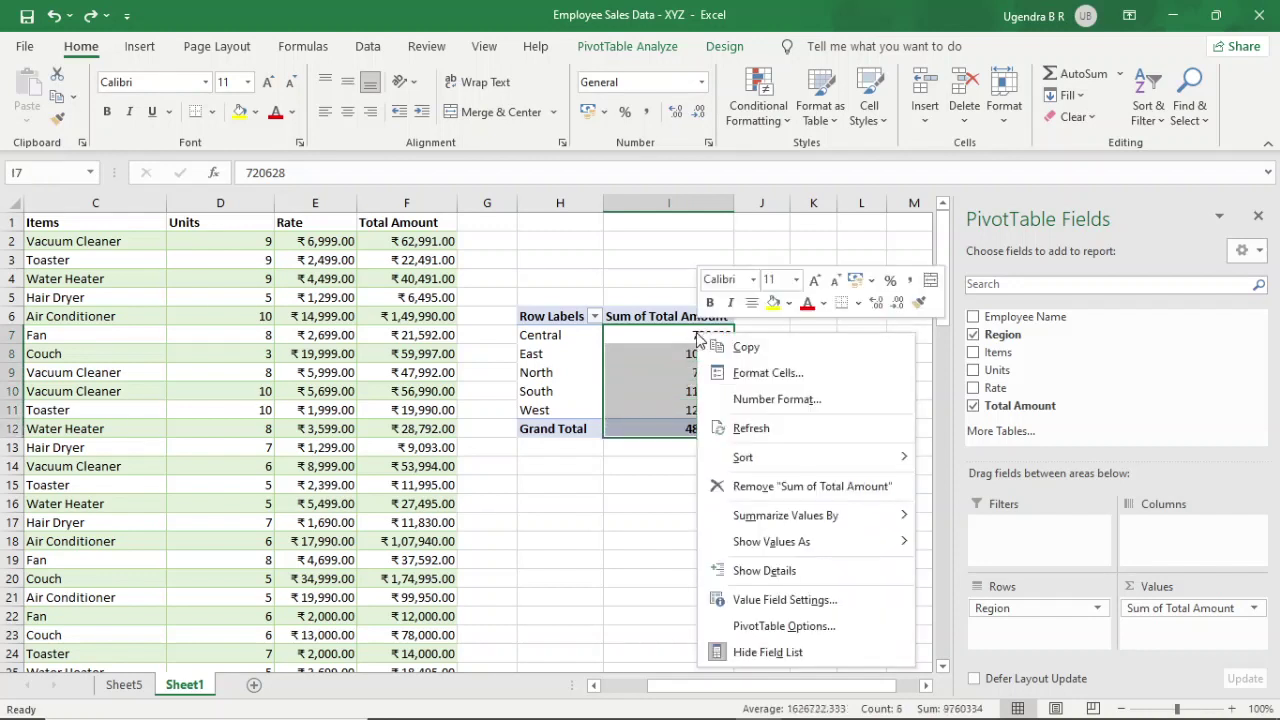
left_click(870, 285)
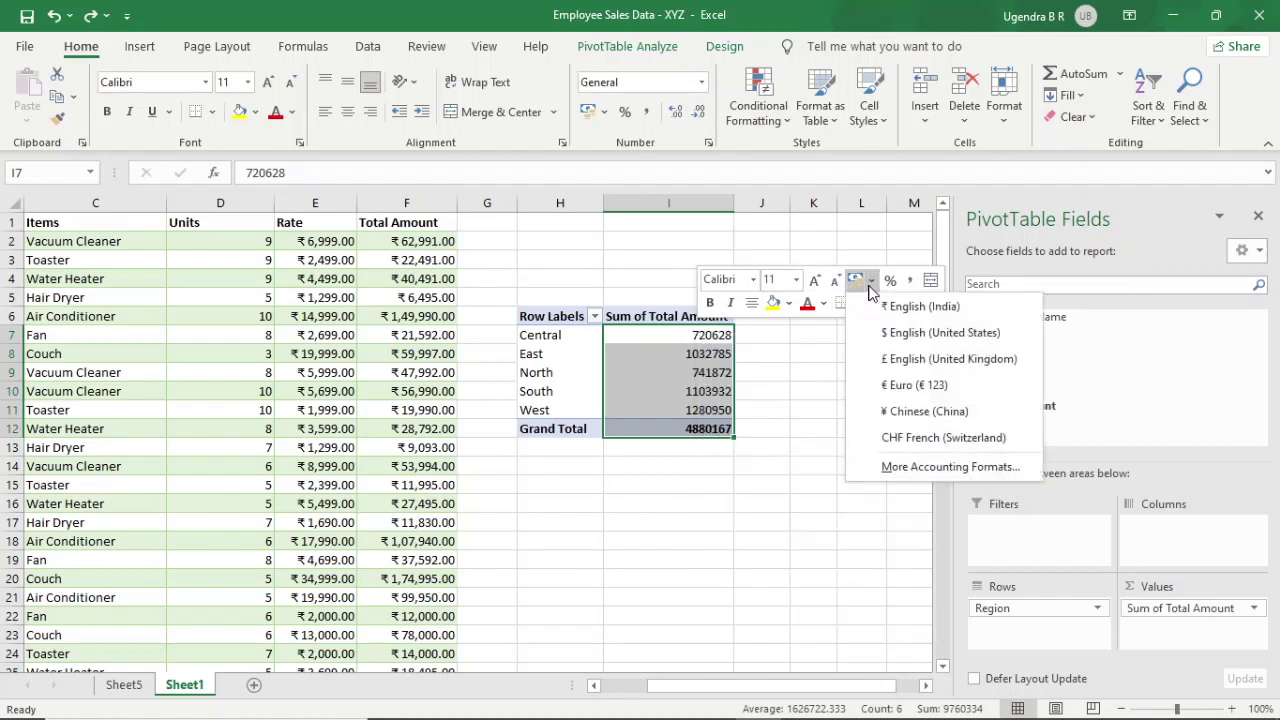
left_click(957, 316)
left_click(672, 352)
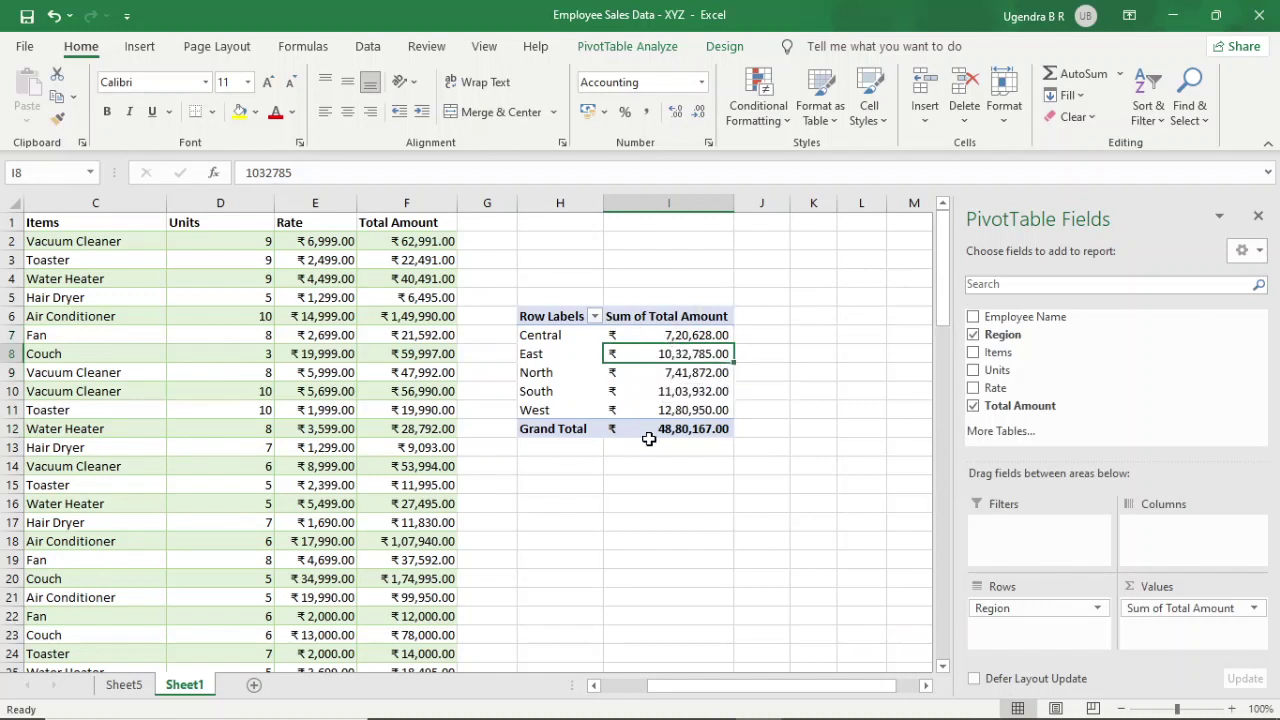
Examine the grand total and the South region's total in the PivotTable
left_click(584, 429)
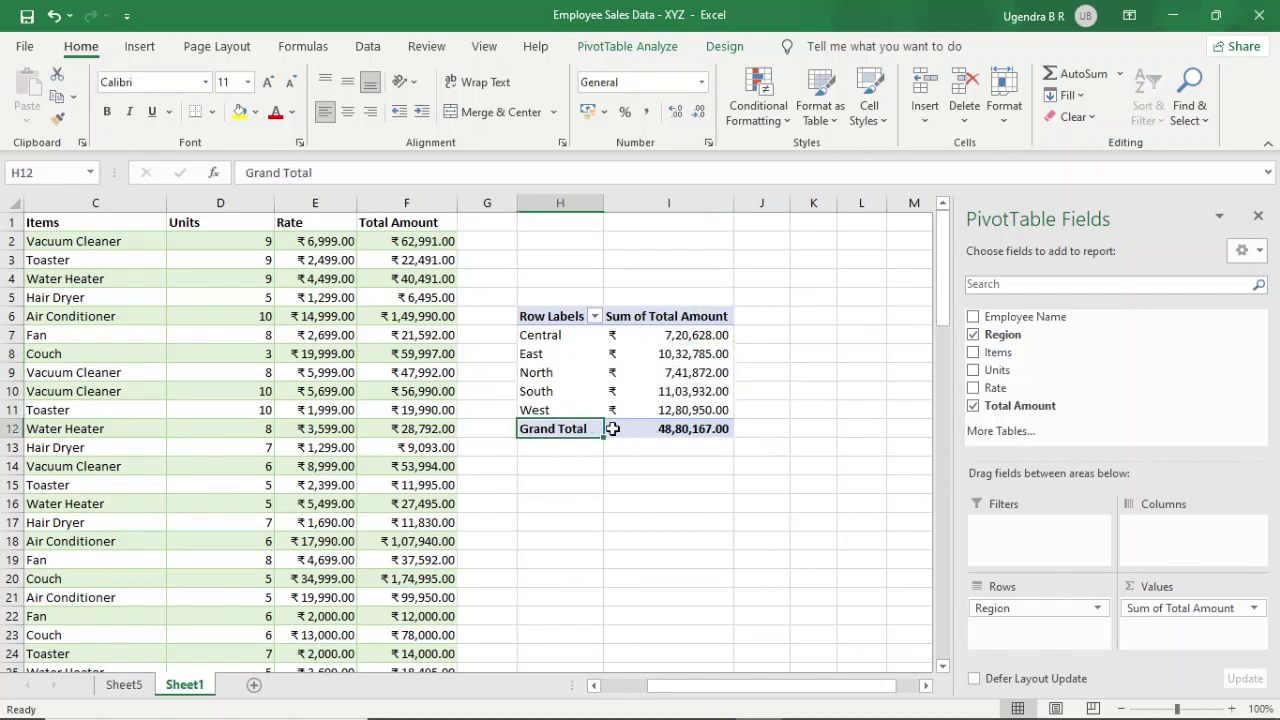
left_click(674, 432)
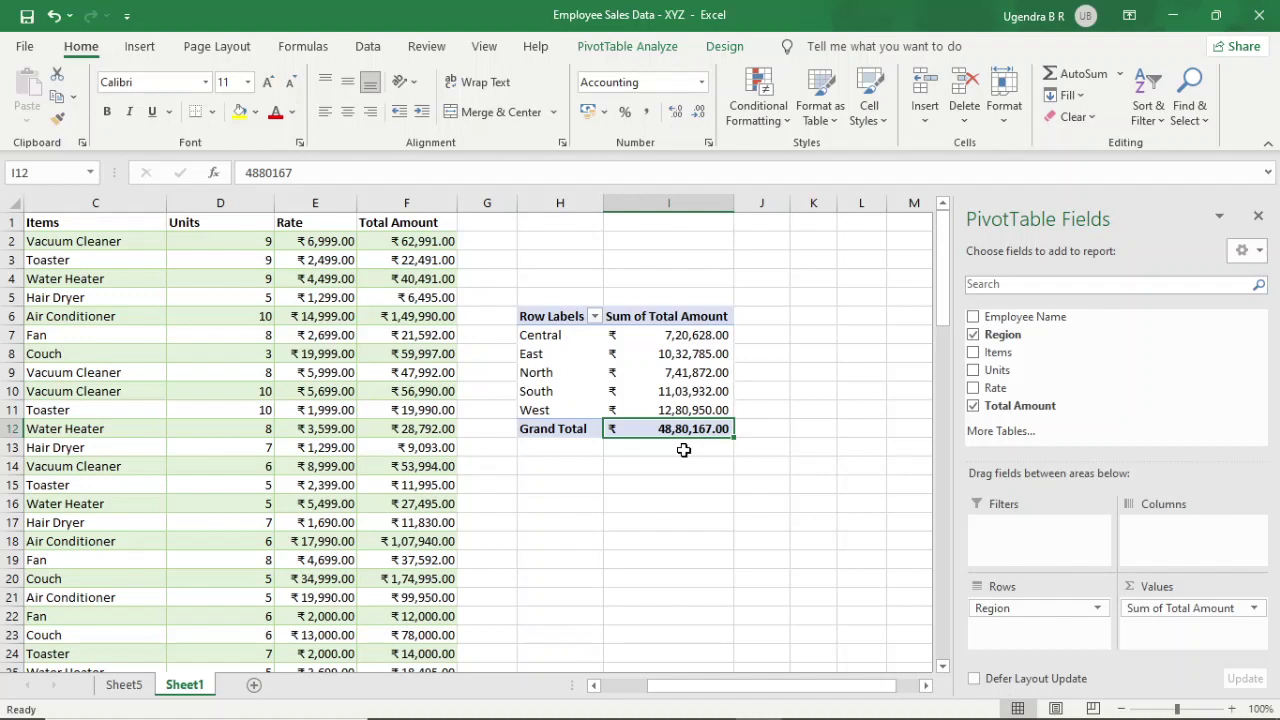
left_click(640, 395)
left_click(554, 391)
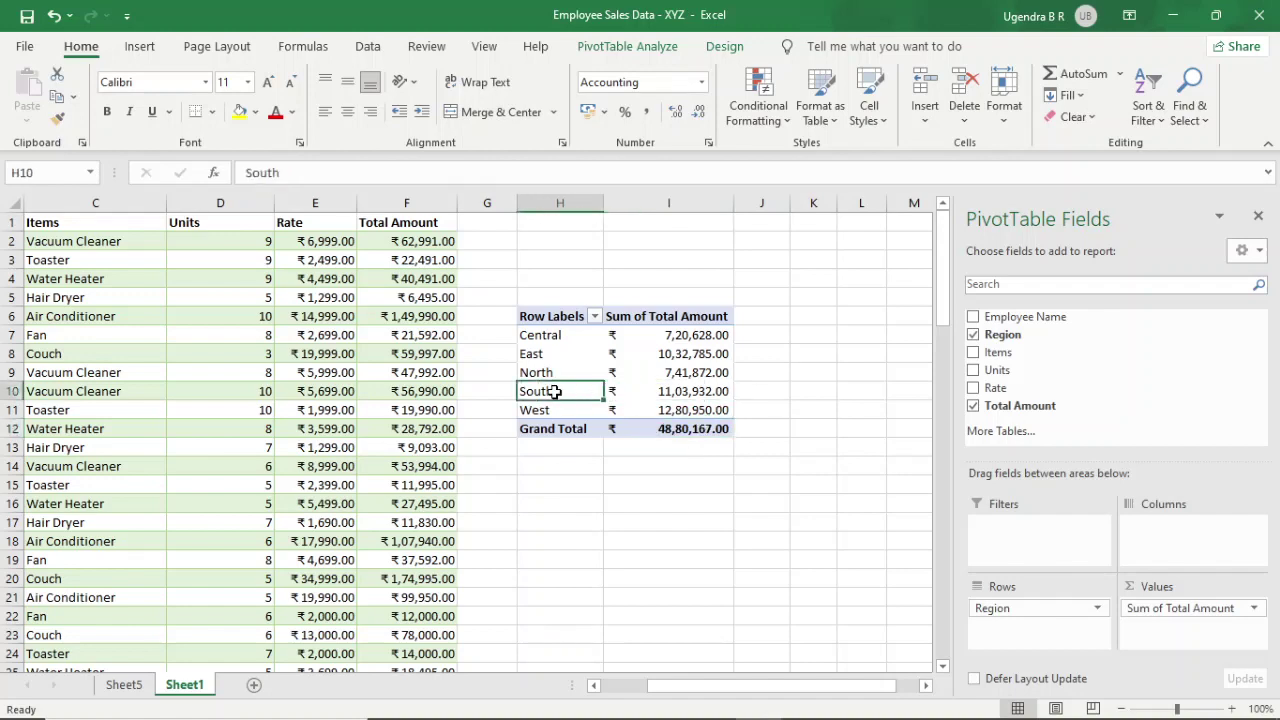
Remove Region and Total Amount from the PivotTable and rebuild it with Items as rows and Units as values
scroll(214, 370, "left", 5)
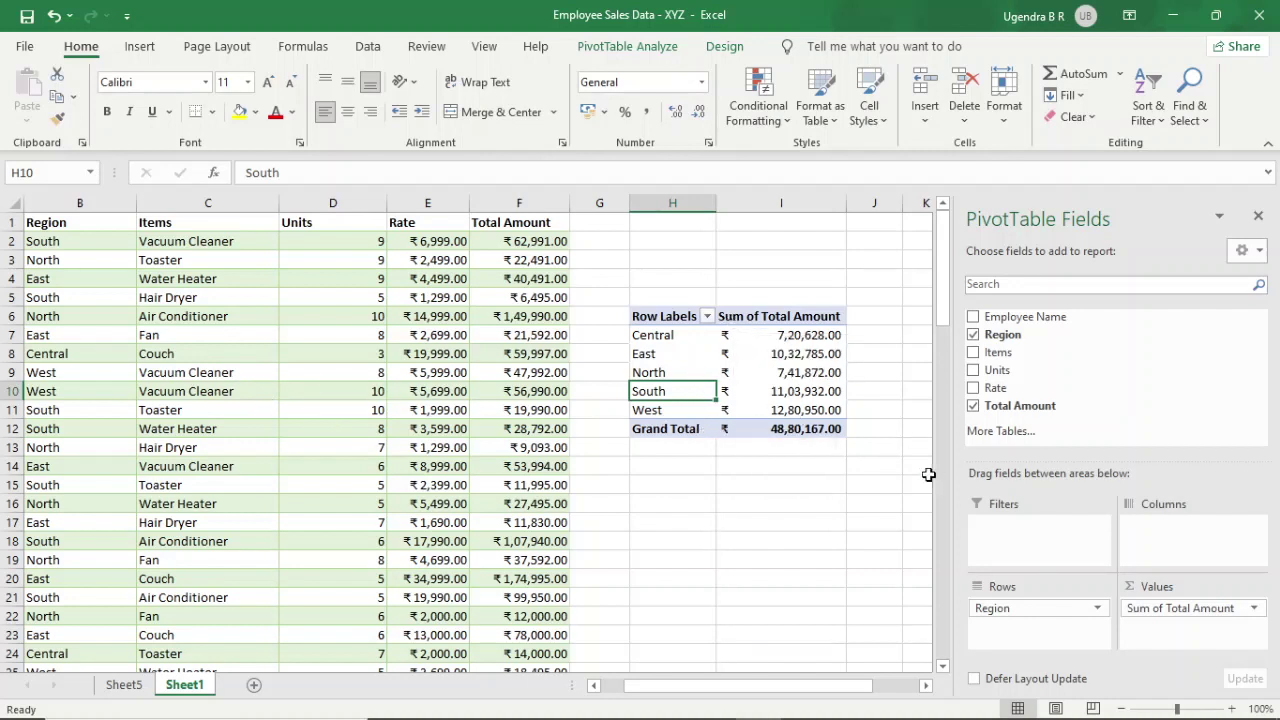
left_click_drag(1030, 597, 1100, 458)
left_click_drag(1166, 612, 1097, 384)
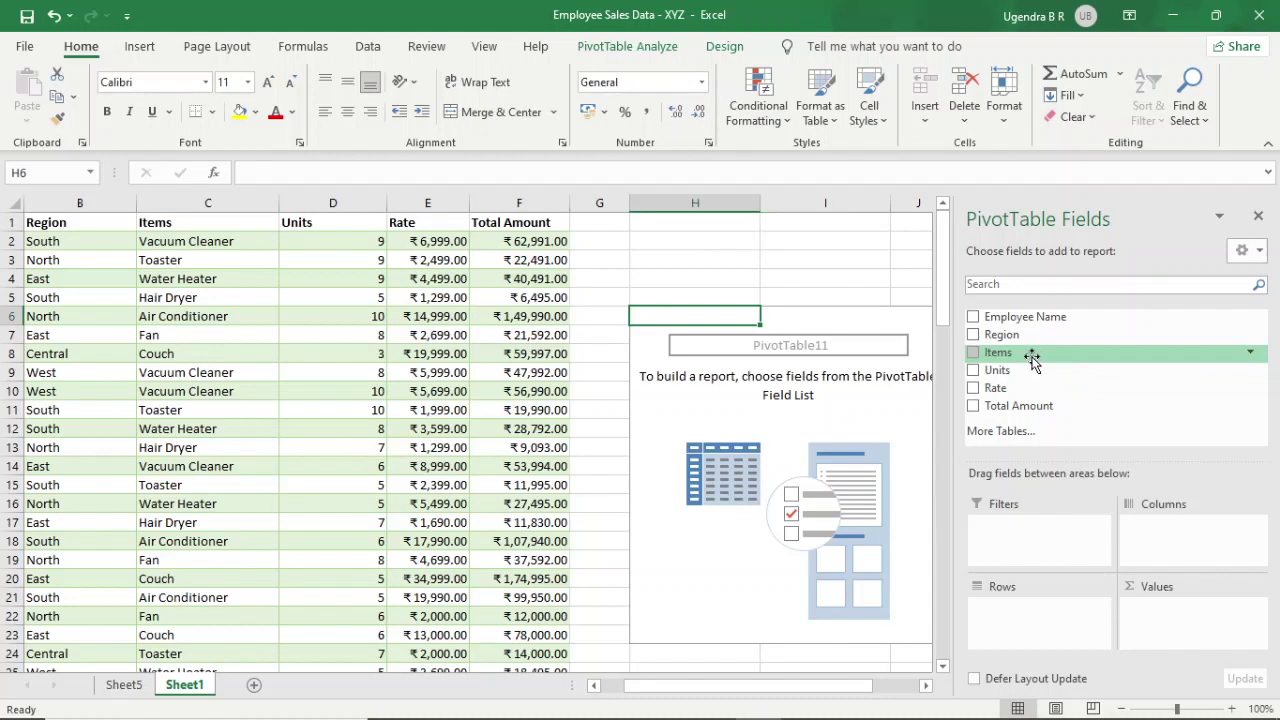
left_click_drag(1031, 360, 1022, 610)
left_click_drag(1030, 370, 1155, 602)
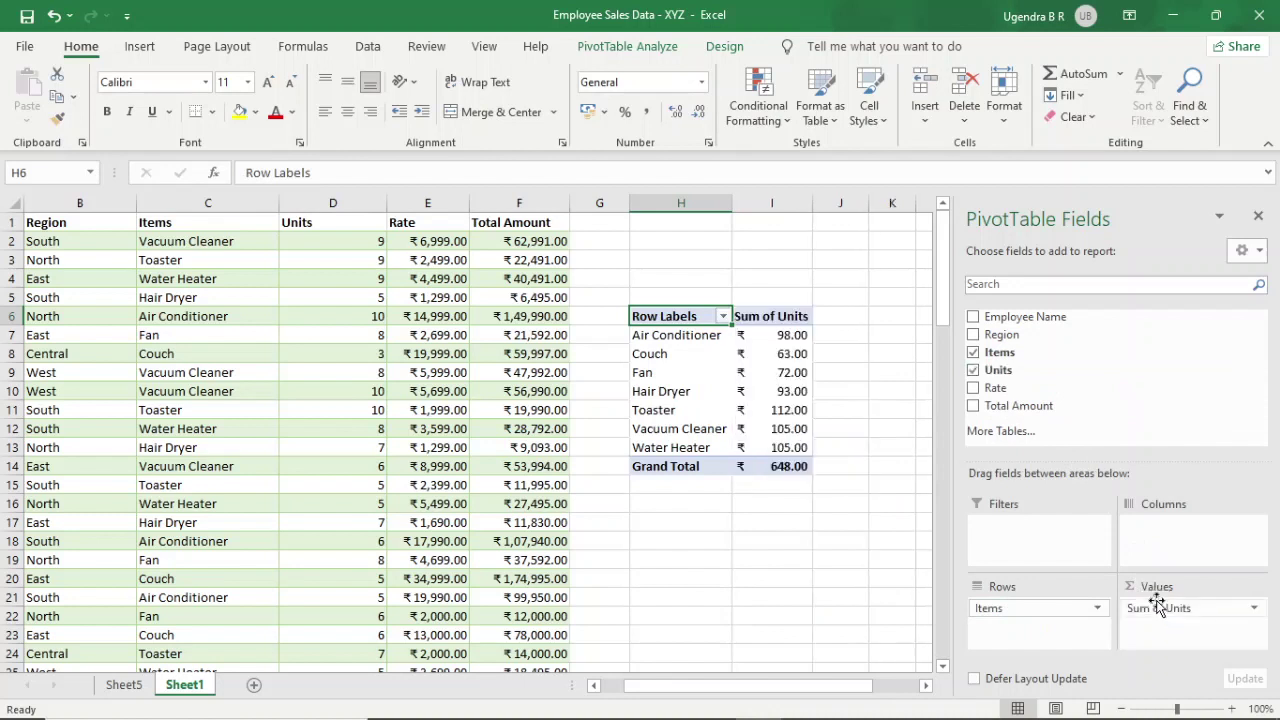
Format all Sum of Units values, including the grand total, as Number with 2 decimal places and no currency symbol
left_click(771, 338)
key("shift+Down")
key("shift+Down")
key("shift+Down")
key("shift+Down")
key("shift+Down")
key("shift+Down")
key("shift+Down")
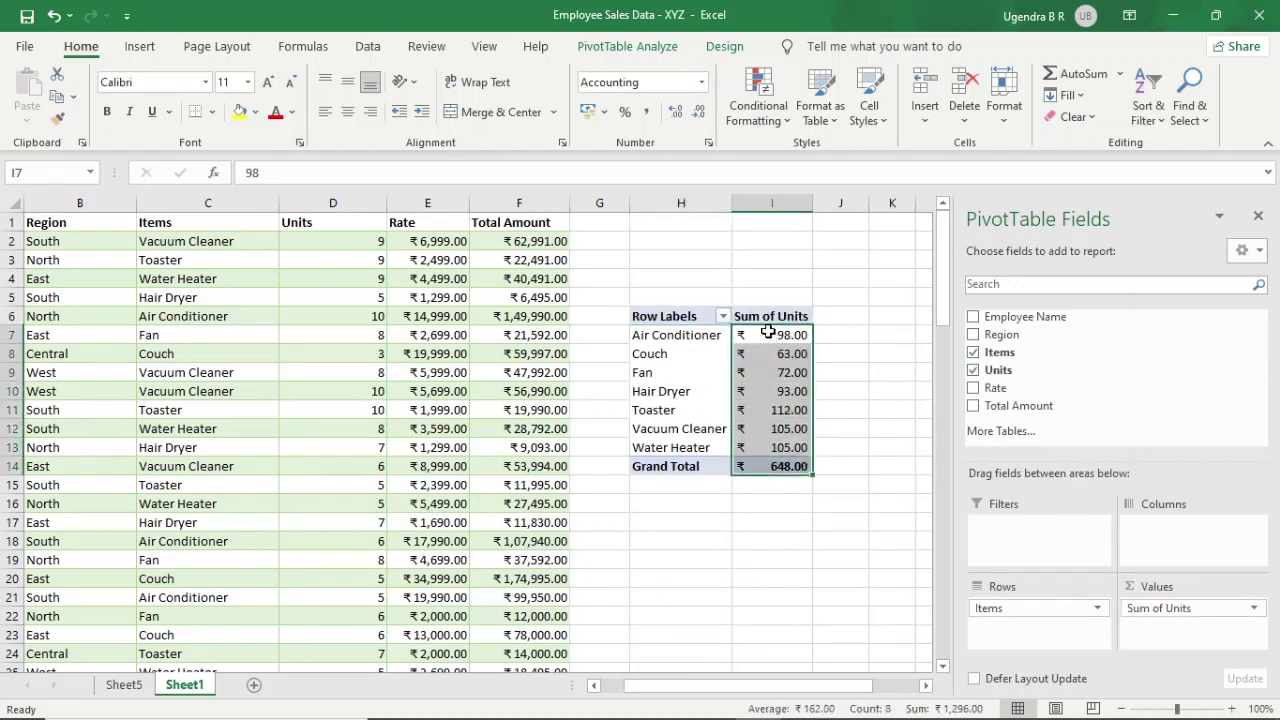
right_click(770, 334)
left_click(927, 281)
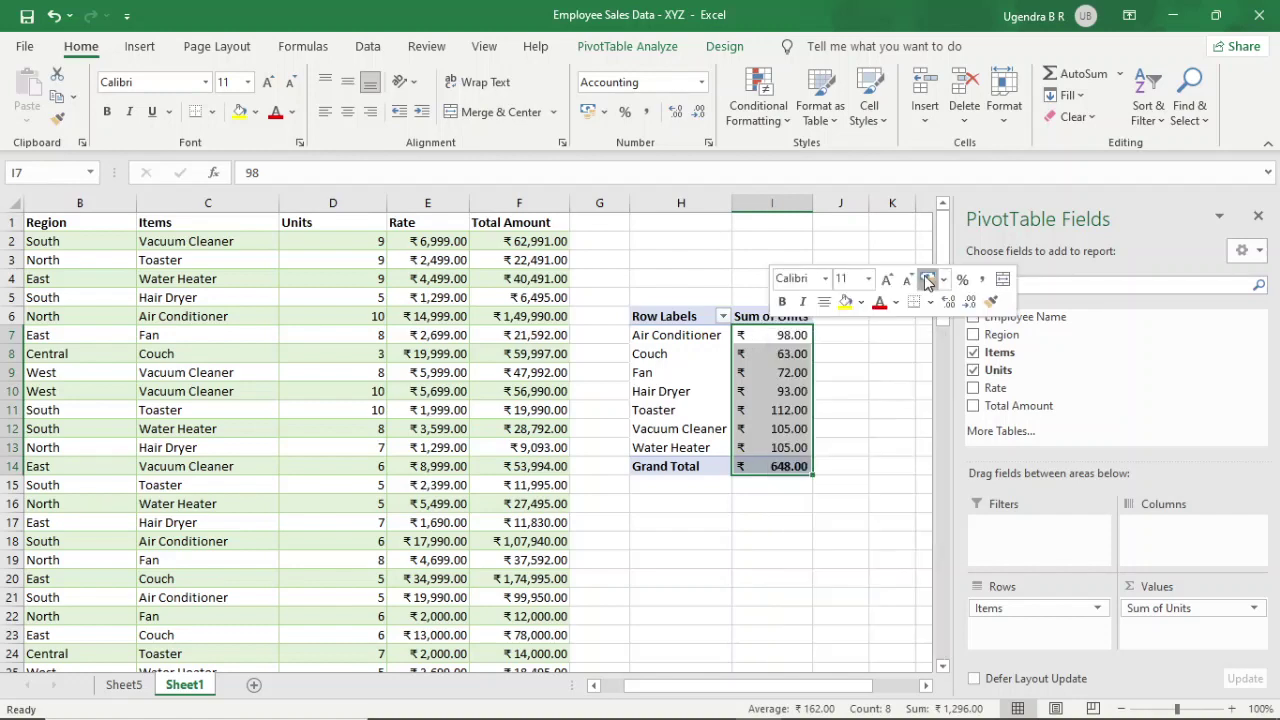
left_click(943, 280)
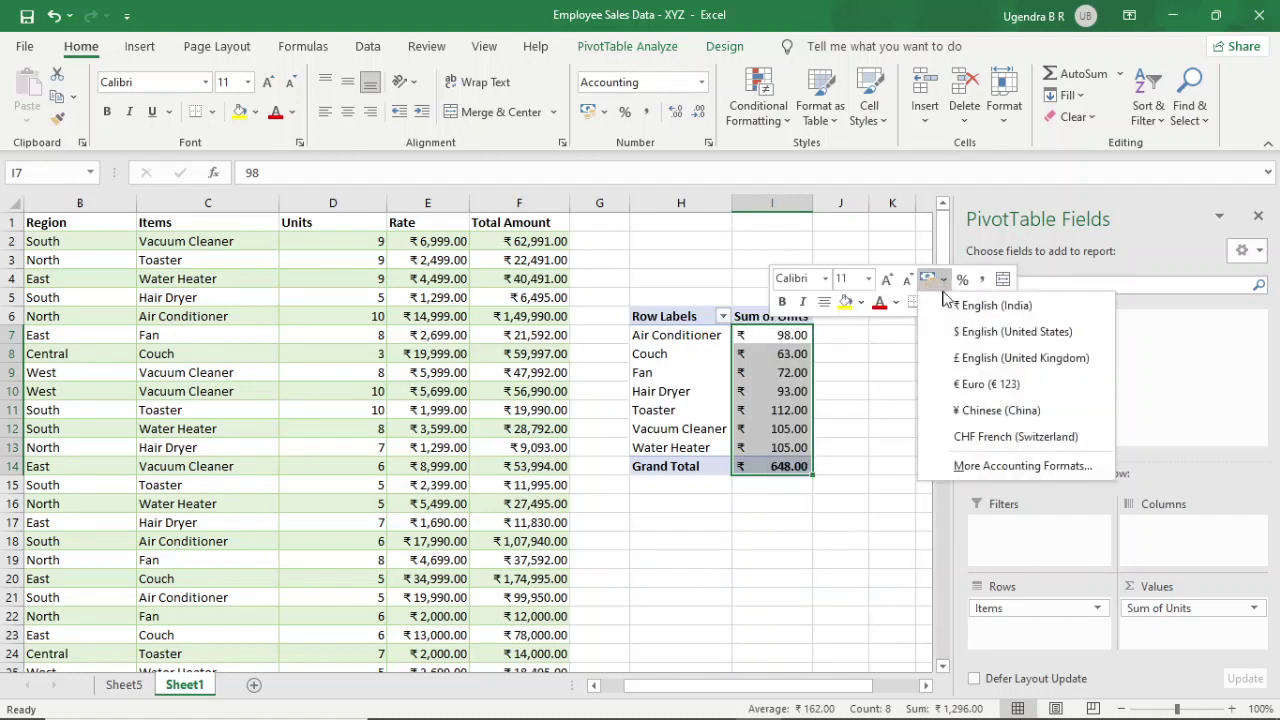
left_click(966, 469)
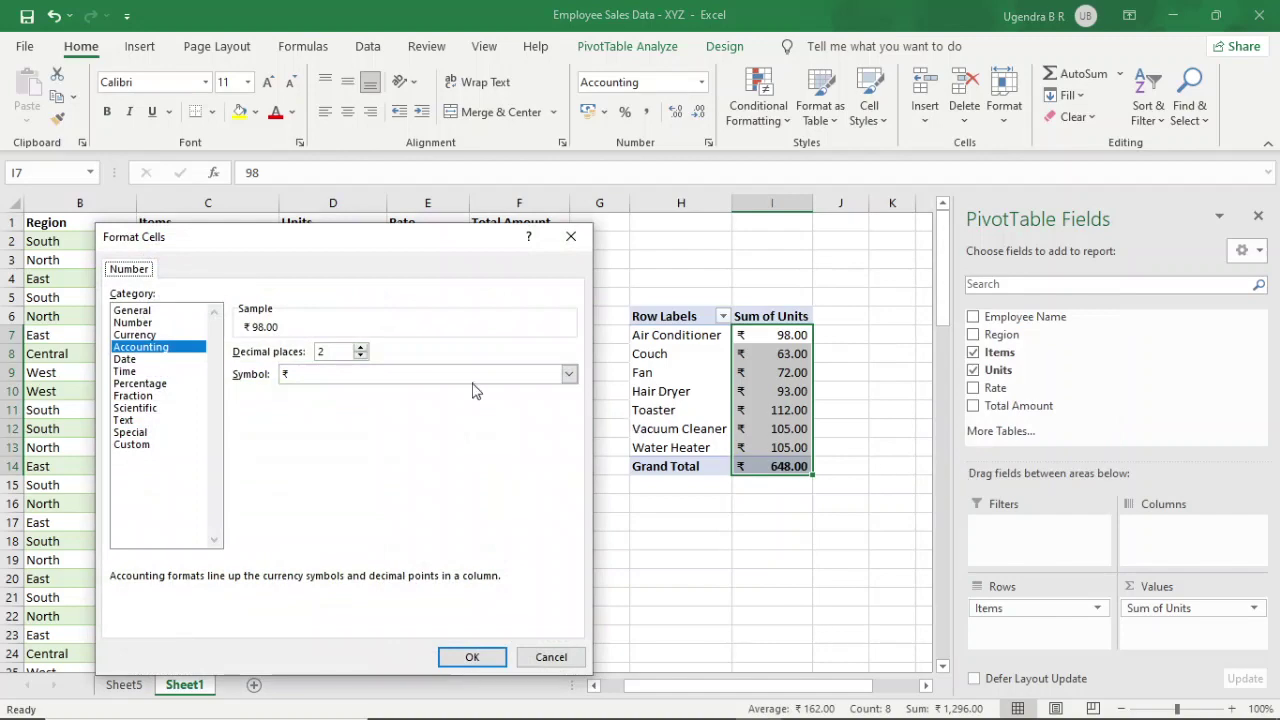
left_click(171, 324)
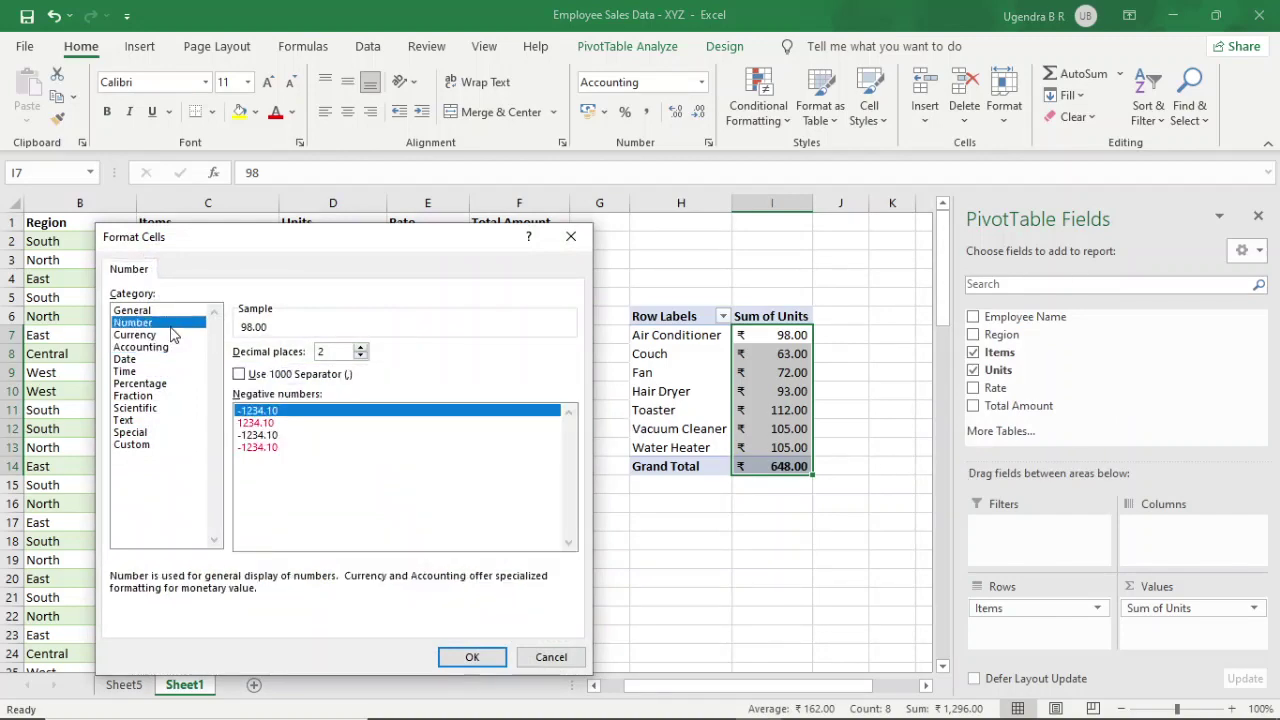
left_click(474, 657)
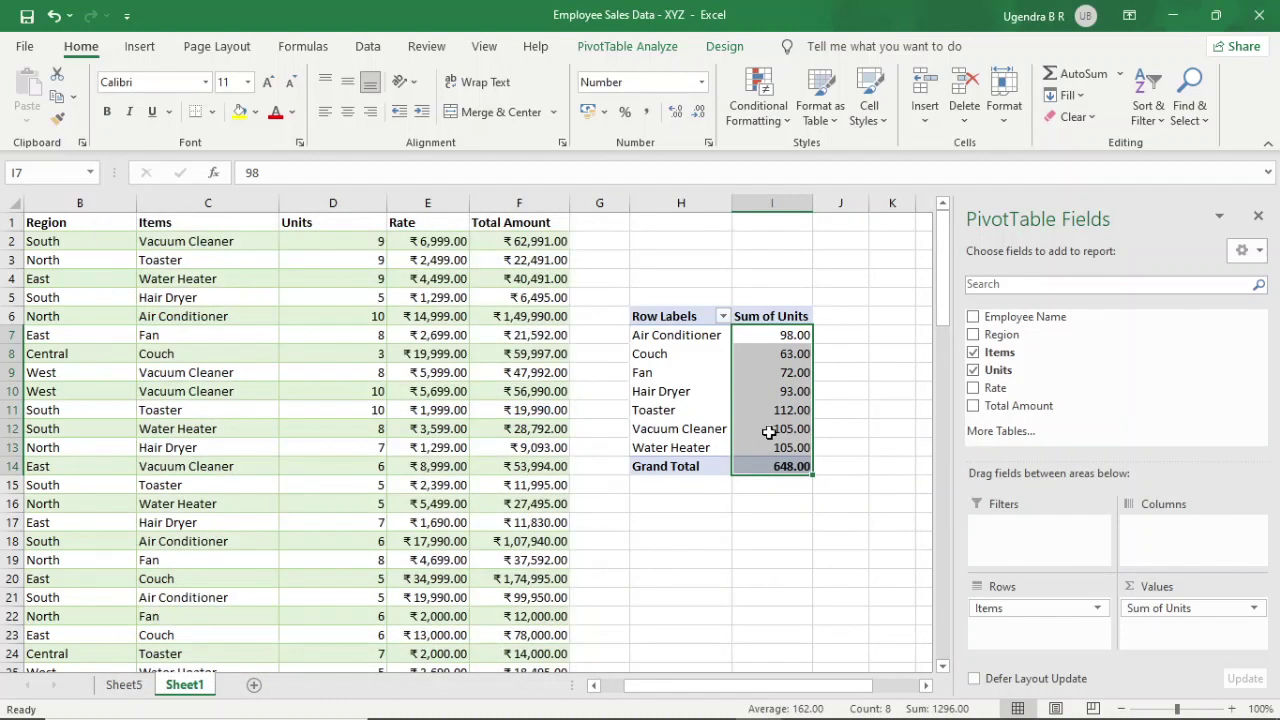
left_click(850, 426)
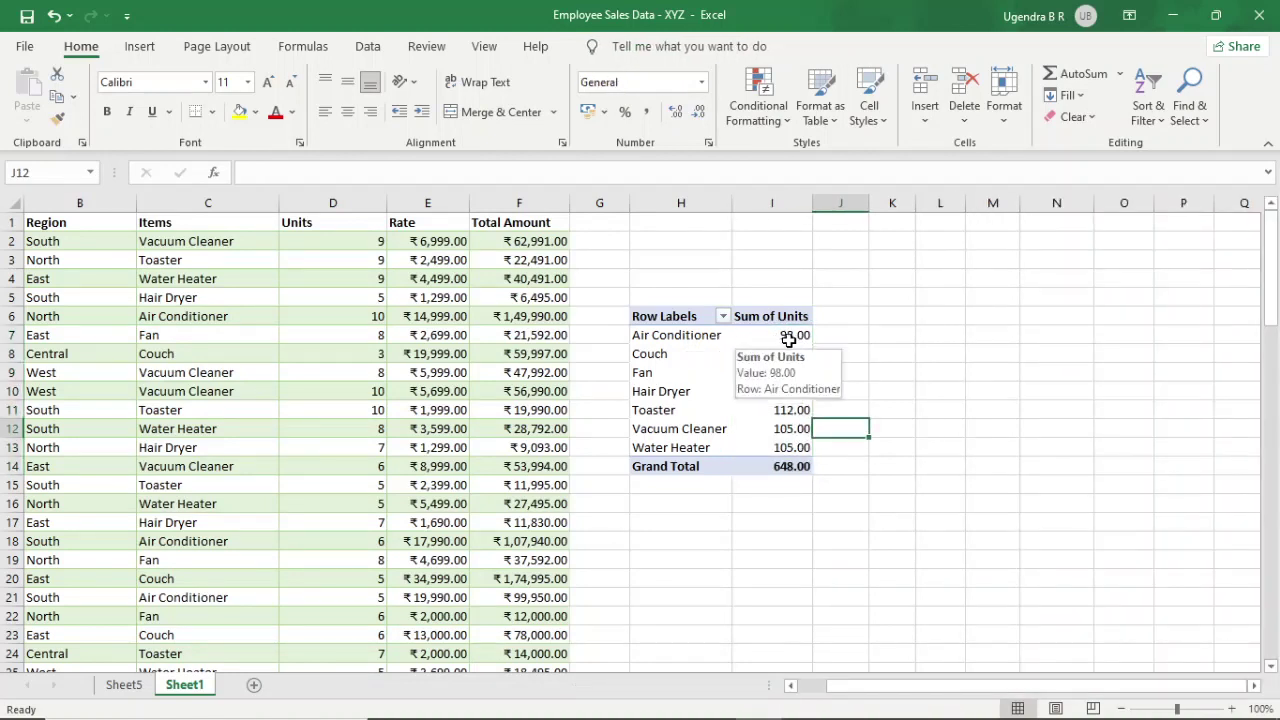
Change the Units of the Air Conditioner sale in row 6 of the source table to 8
left_click(146, 314)
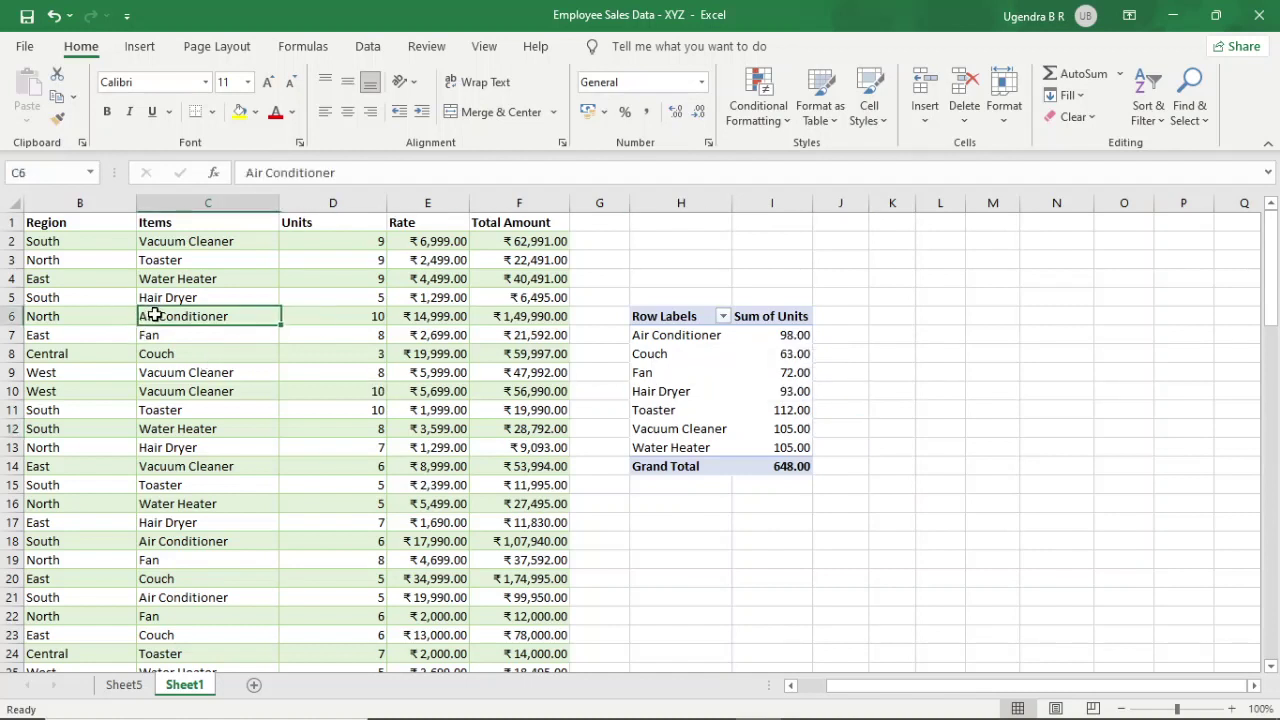
left_click(359, 319)
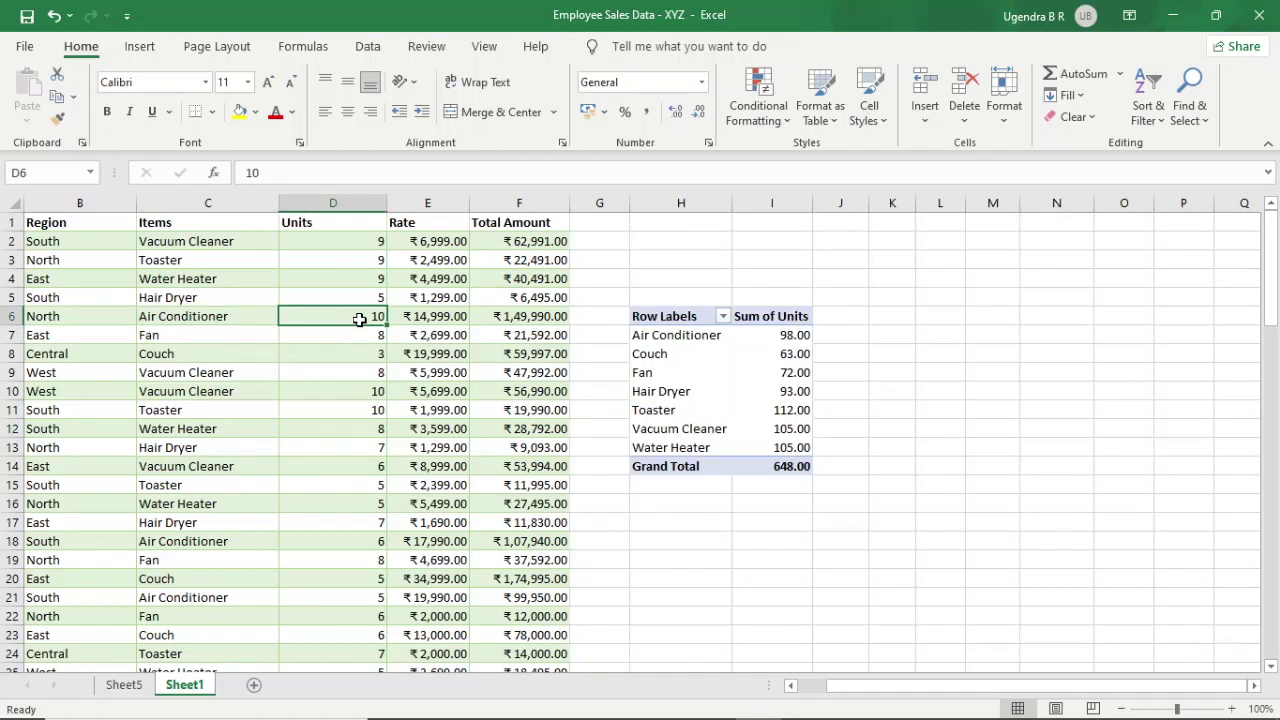
double_click(360, 319)
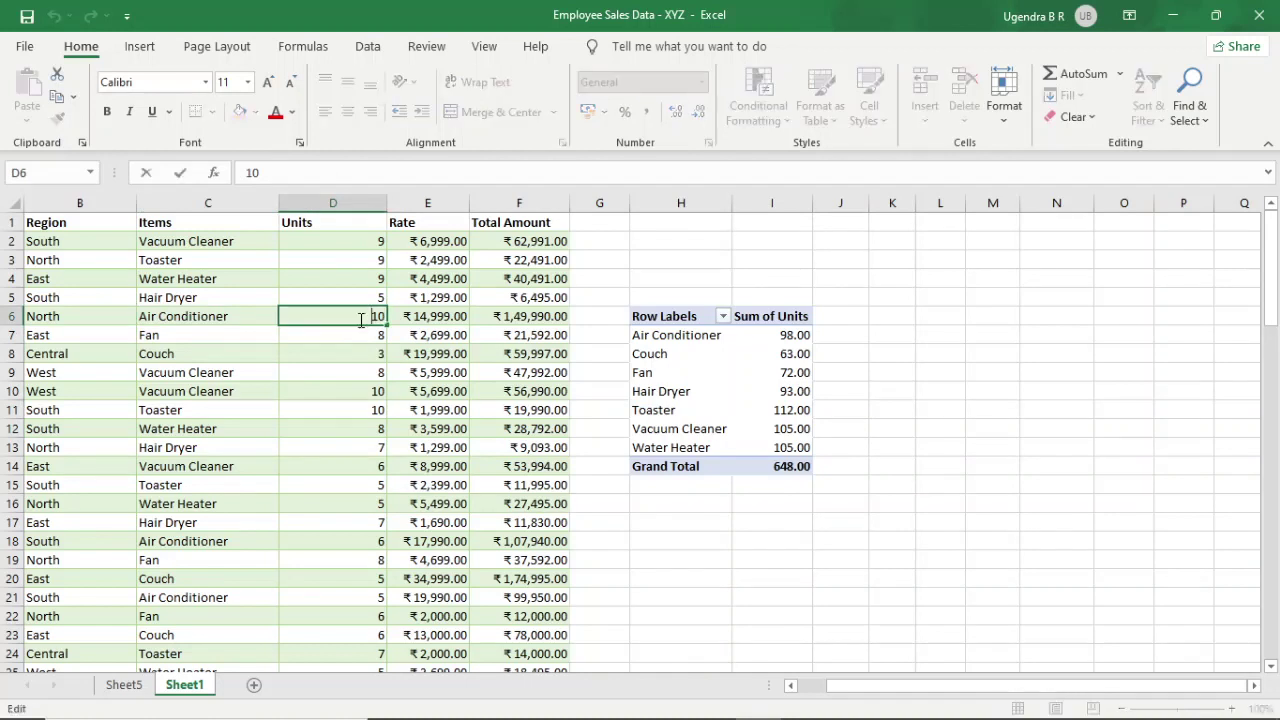
key("BackSpace")
type("8")
key("Return")
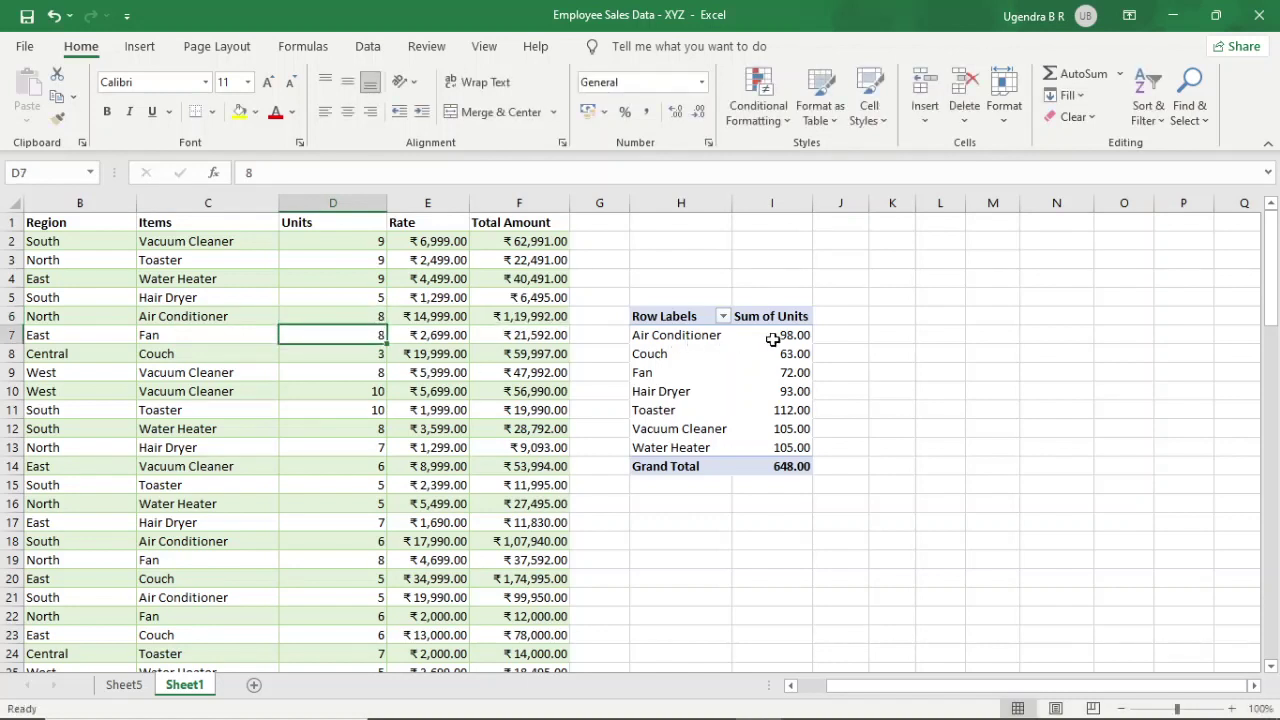
Refresh the PivotTable to pick up the edited source data and review the updated unit totals
mouse_move(781, 338)
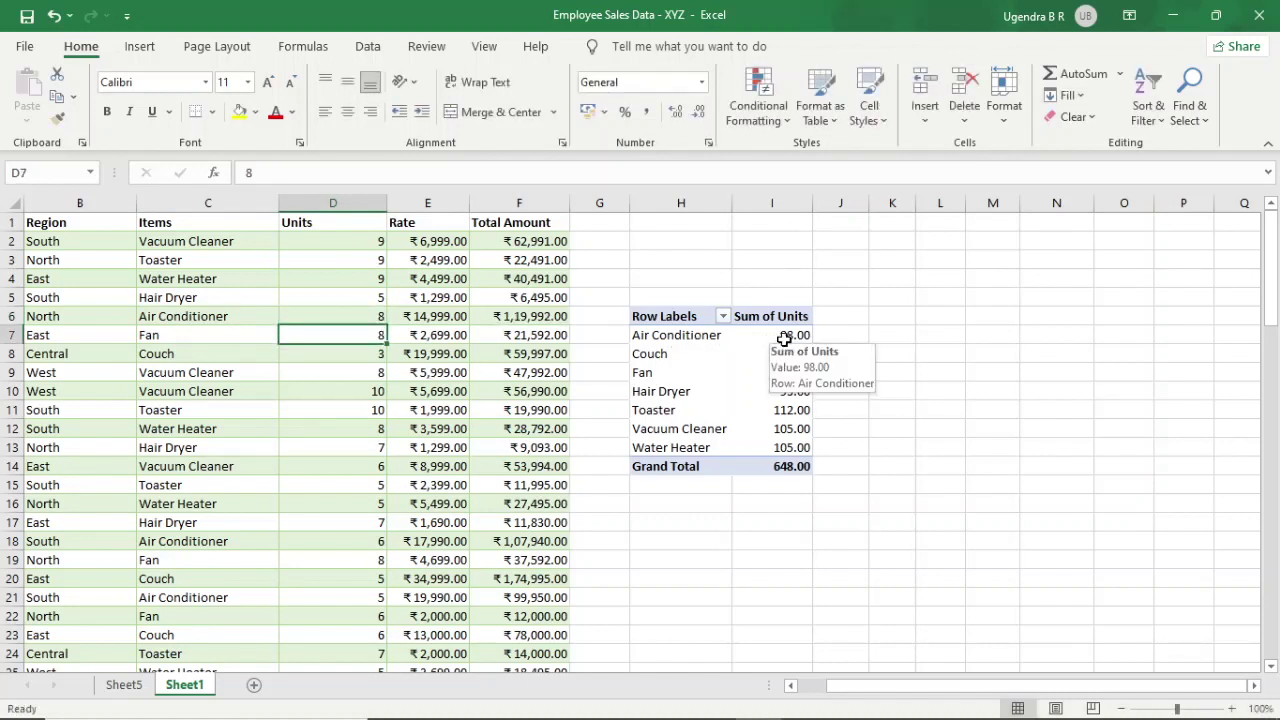
left_click(784, 339)
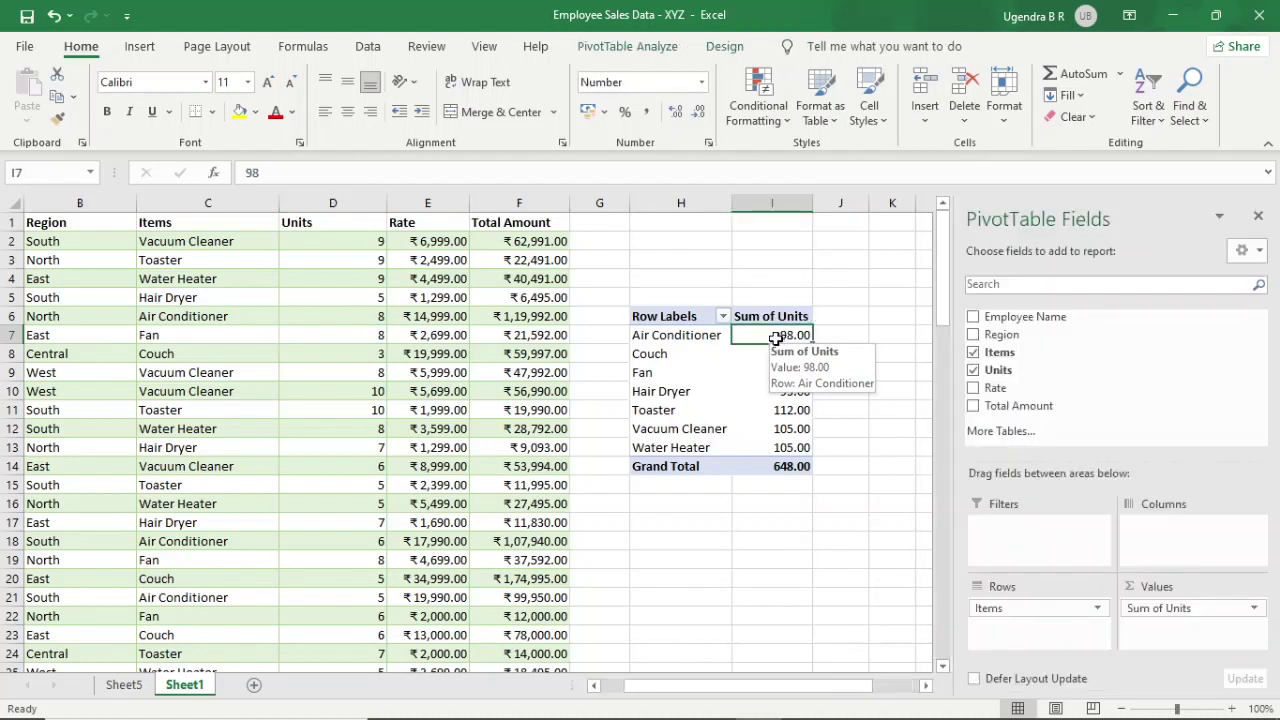
right_click(776, 338)
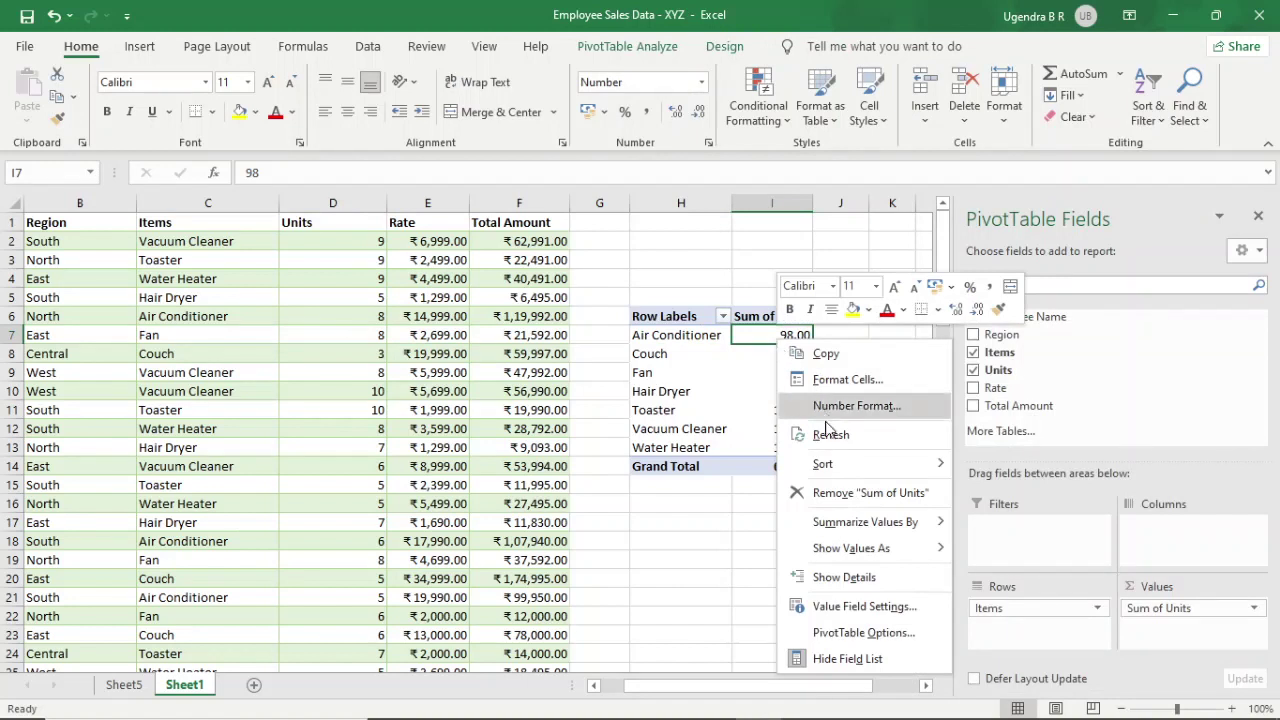
left_click(845, 435)
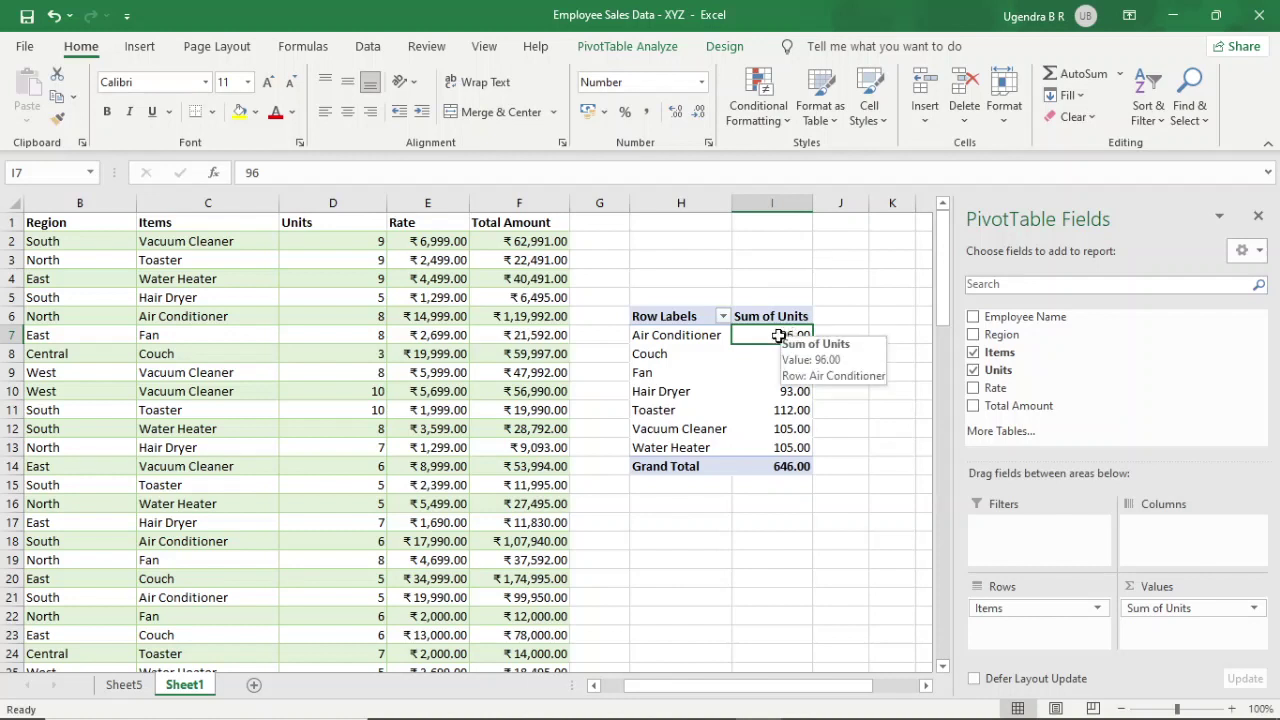
left_click(765, 368)
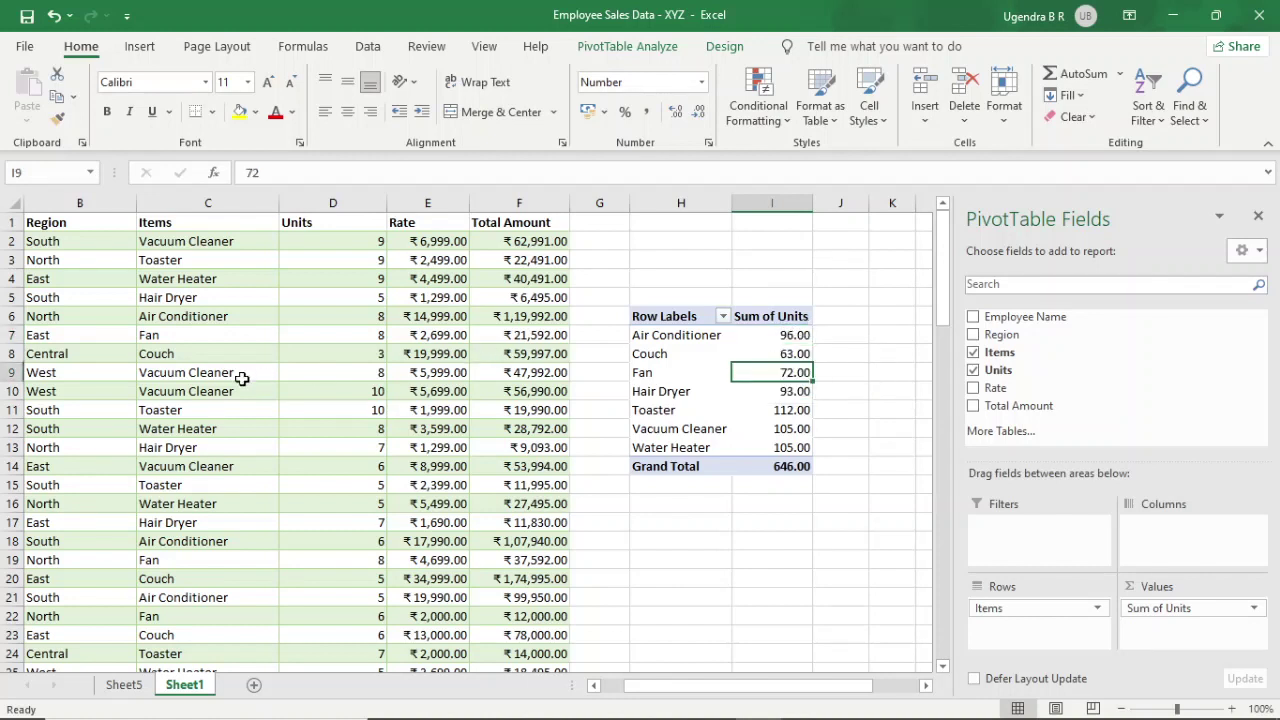
scroll(242, 378, "left", 3)
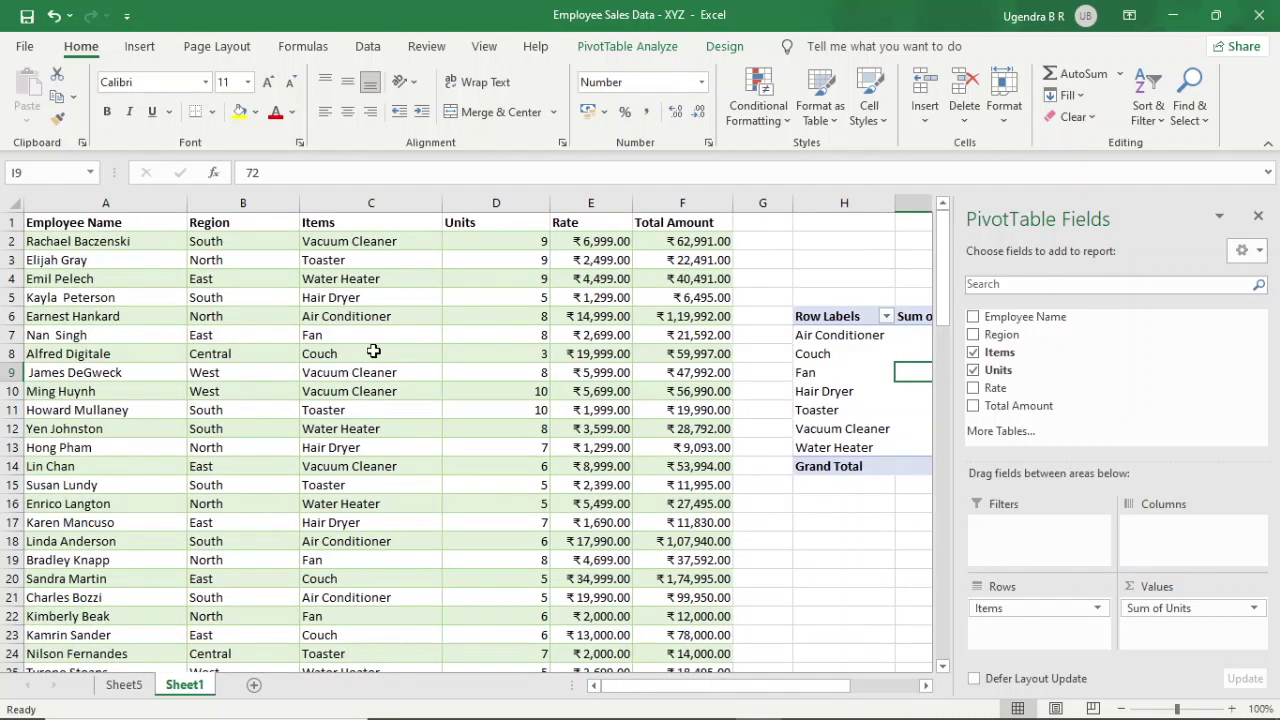
scroll(775, 387, "right", 3)
Sort the PivotTable's items by Sum of Units from largest to smallest and review the top items
mouse_move(771, 388)
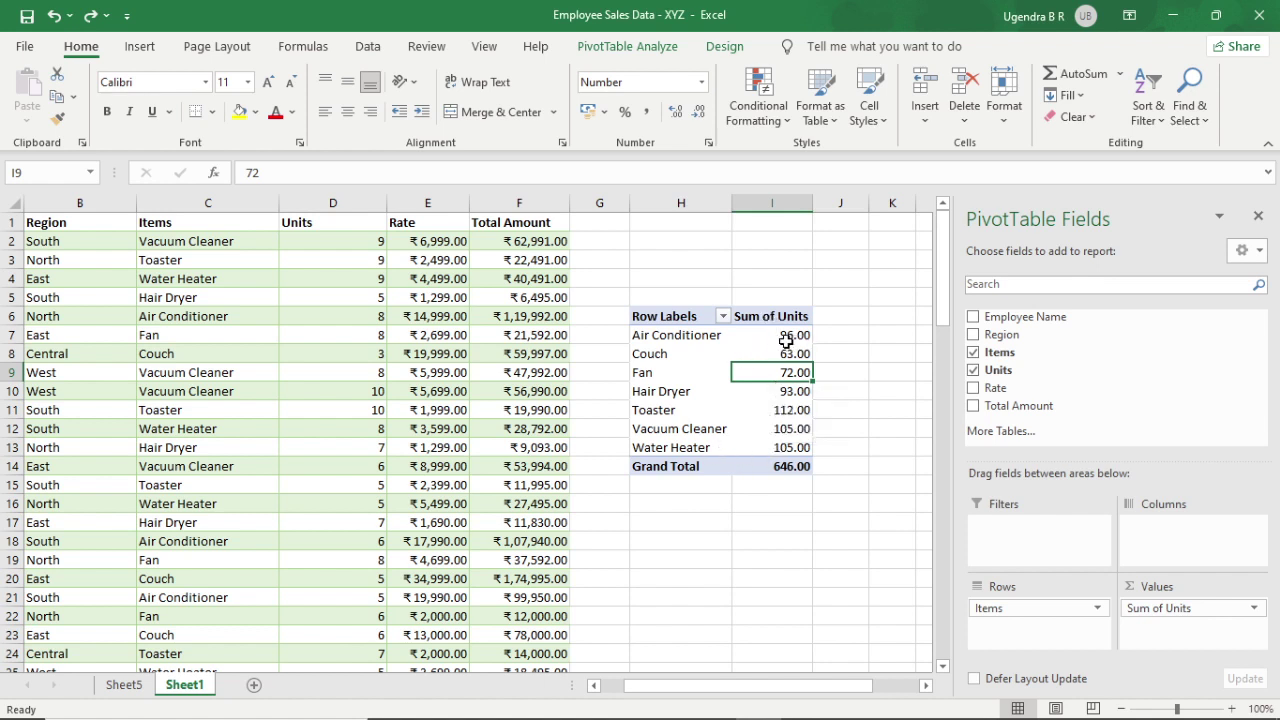
mouse_move(786, 340)
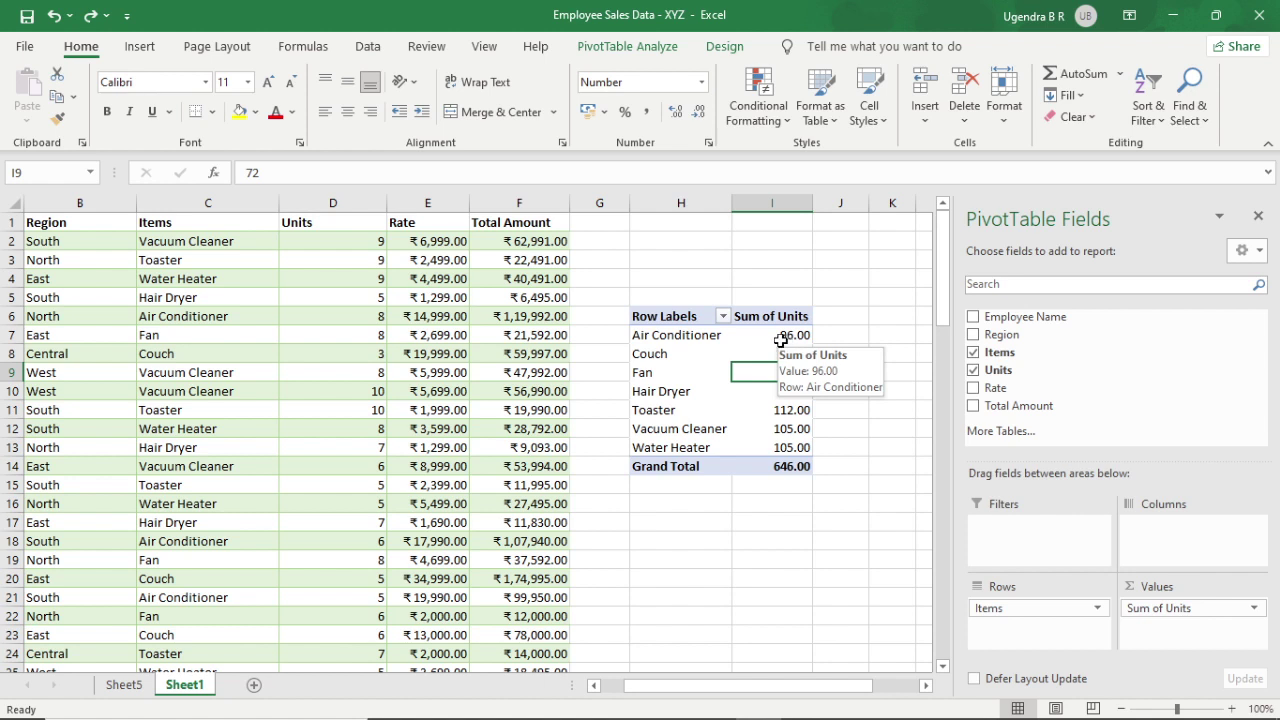
key("Up")
key("Up")
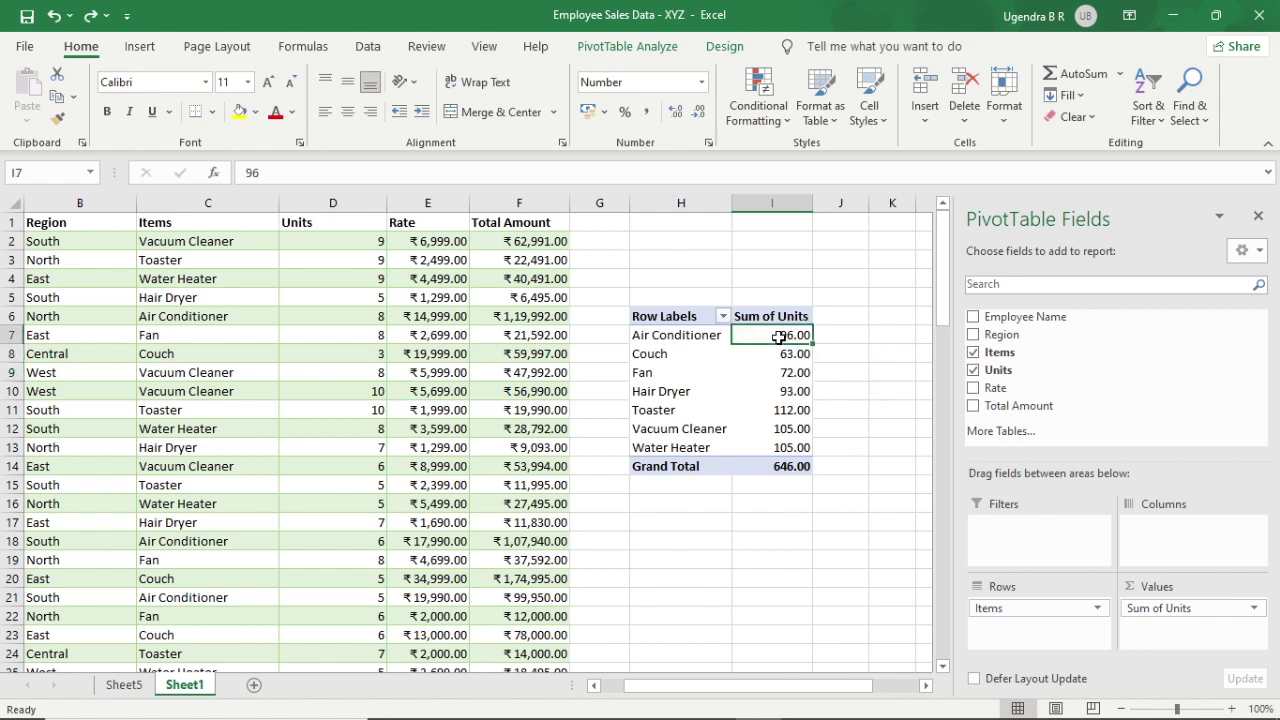
right_click(779, 339)
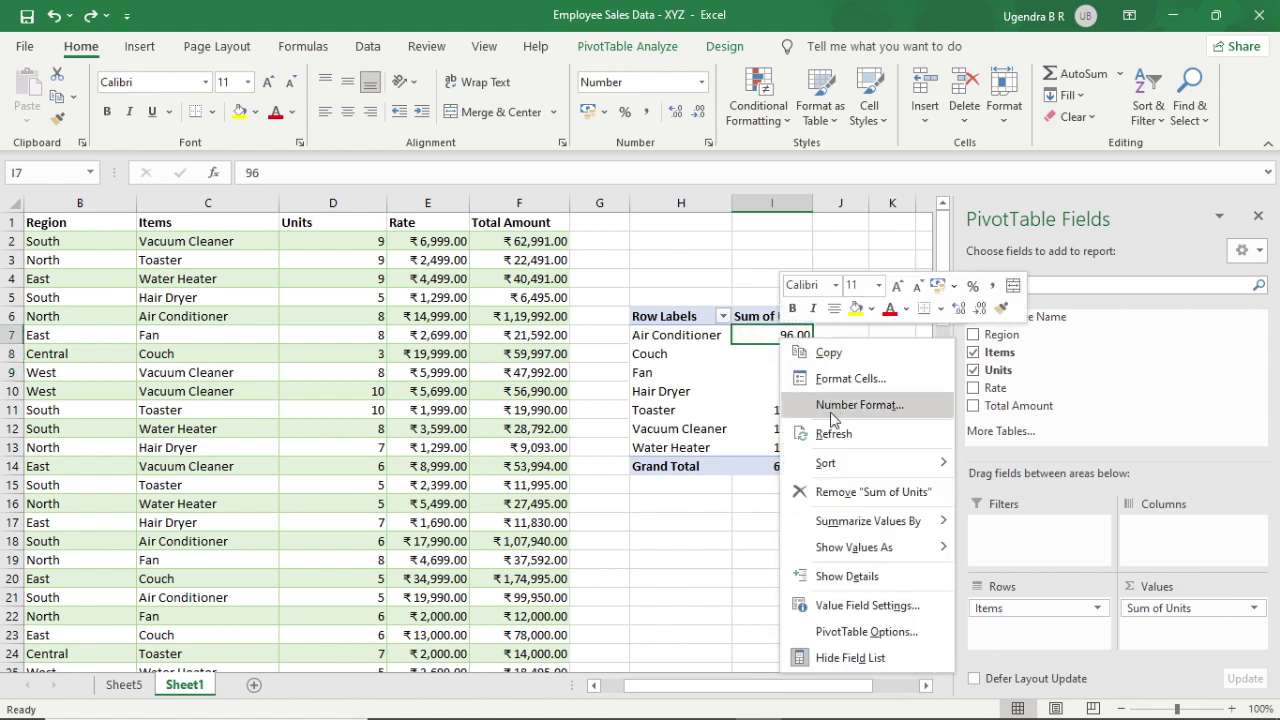
mouse_move(855, 474)
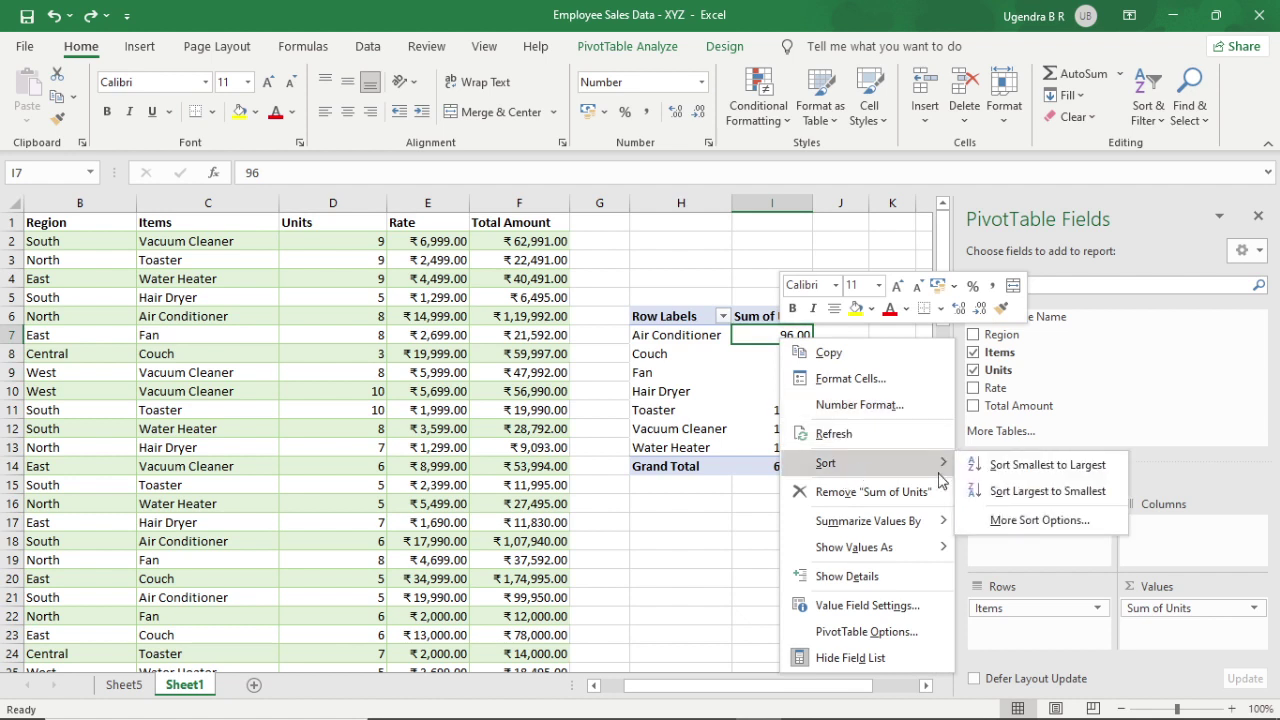
left_click(1033, 491)
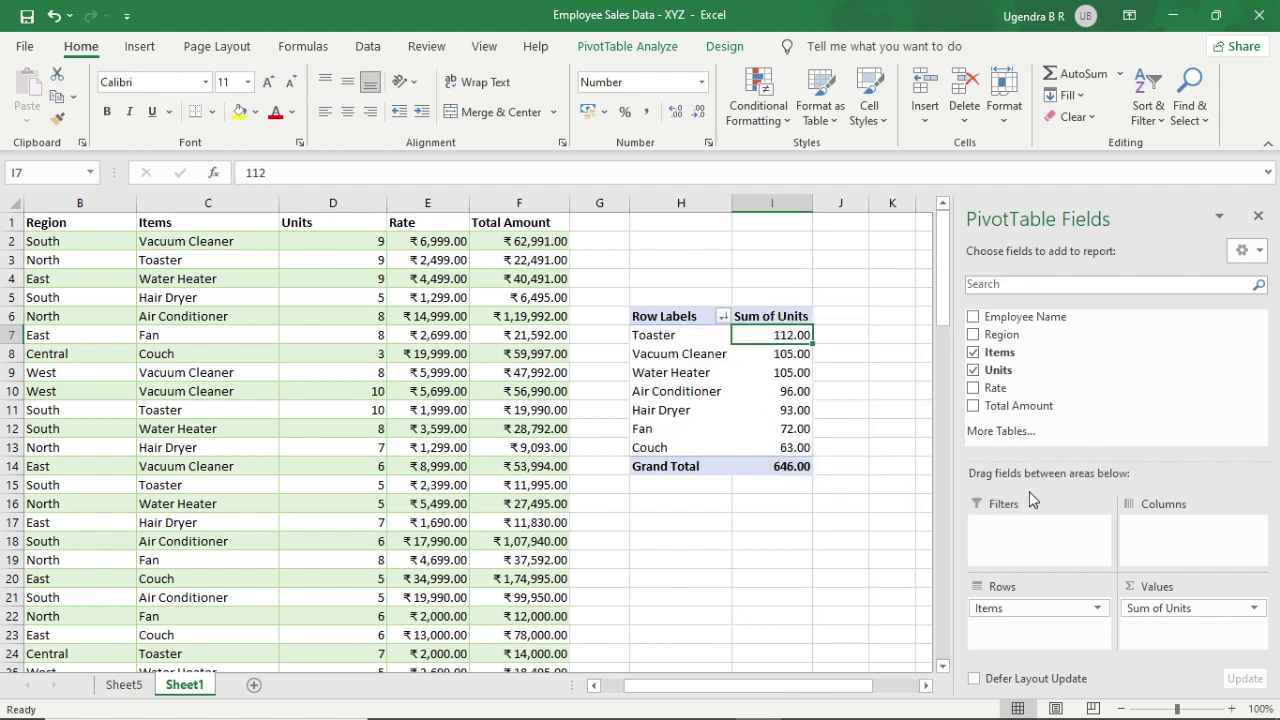
left_click(688, 340)
left_click(765, 337)
left_click(727, 358)
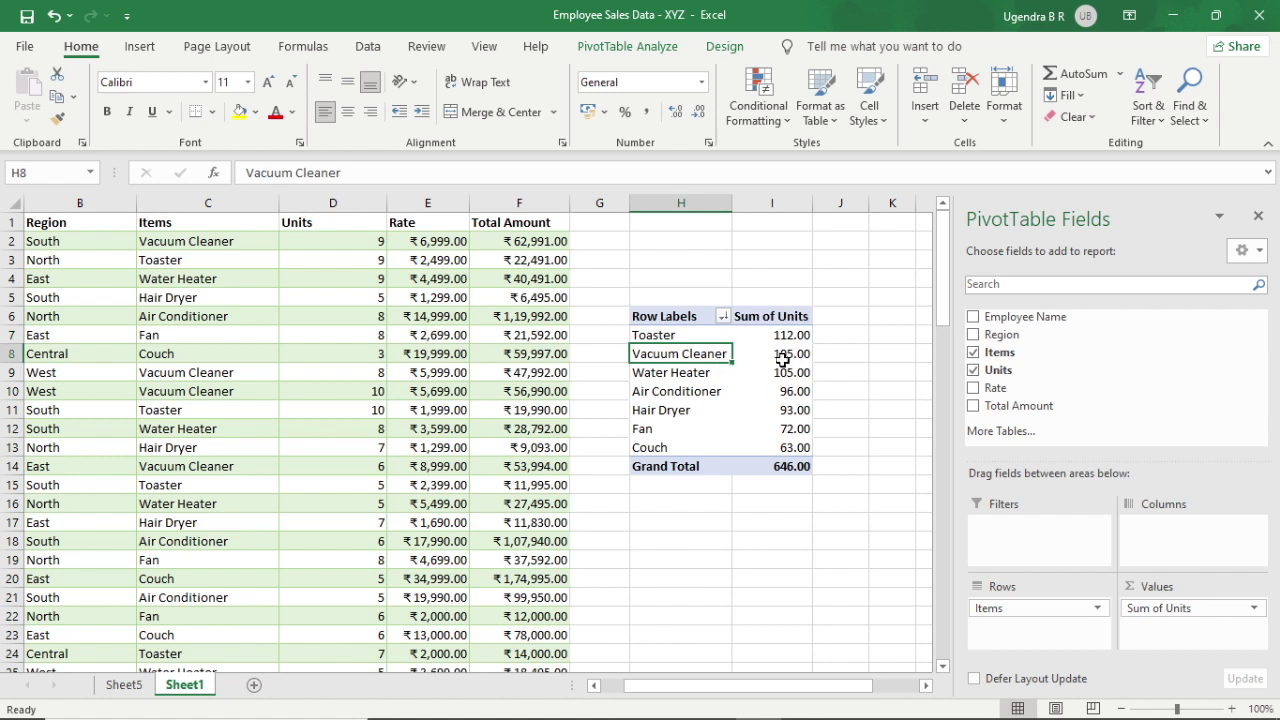
left_click(782, 358)
Sort the PivotTable's items by Sum of Units from smallest to largest and review the new order
left_click(782, 335)
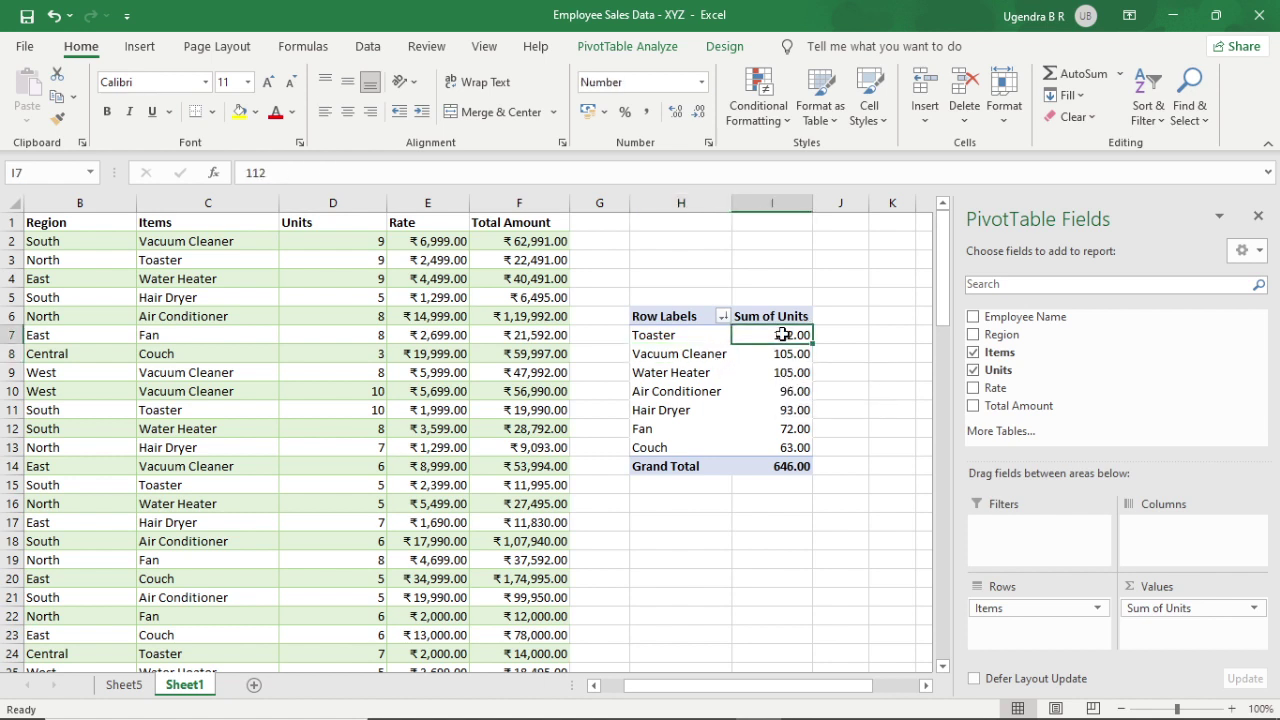
right_click(782, 335)
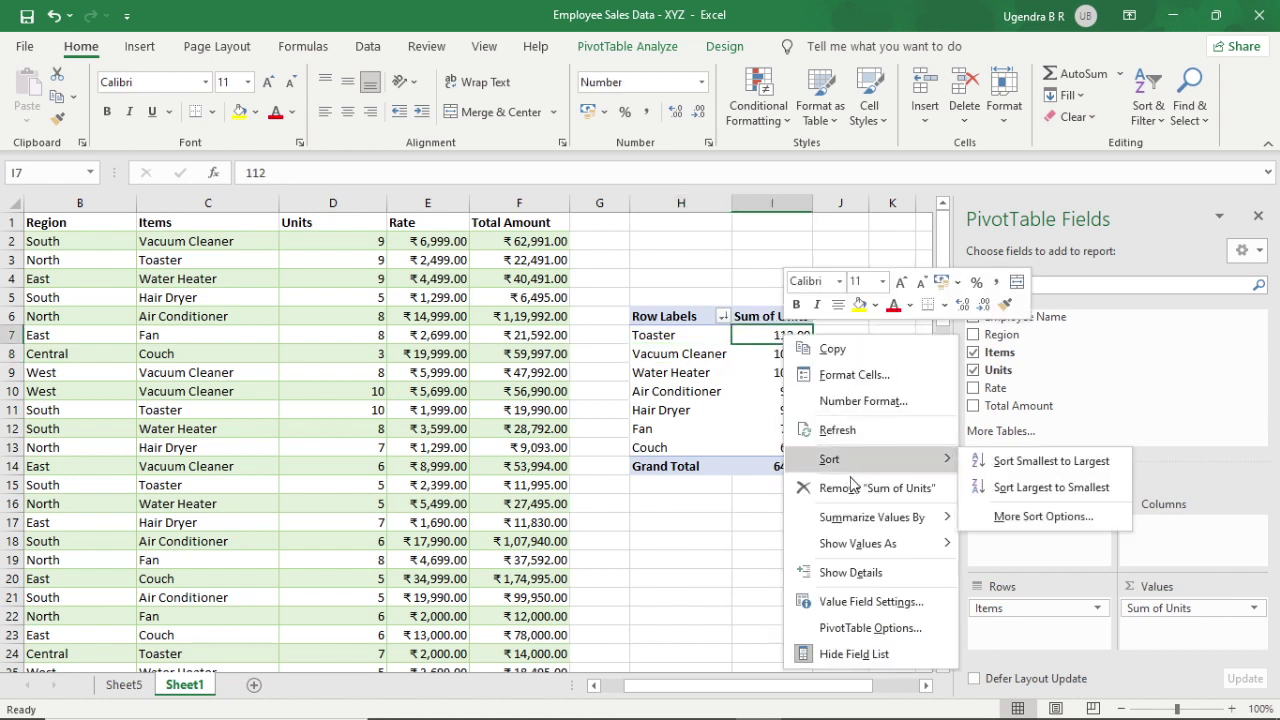
left_click(1050, 461)
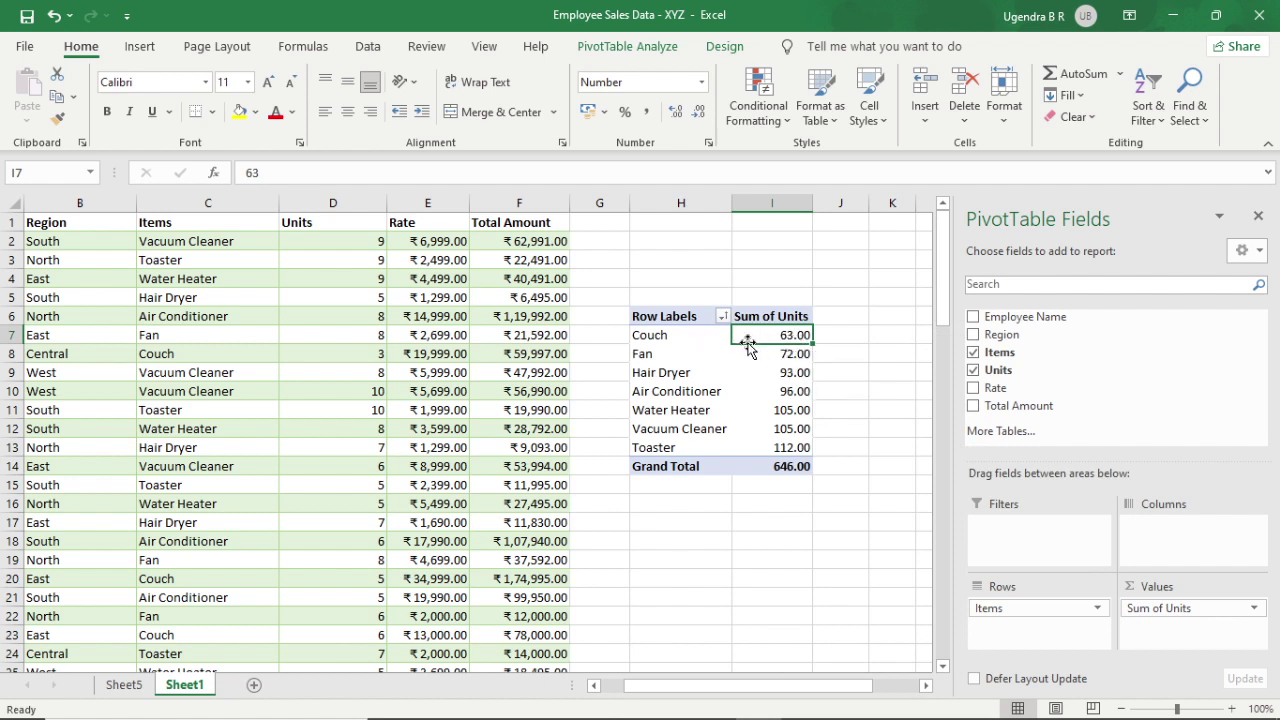
left_click(699, 361)
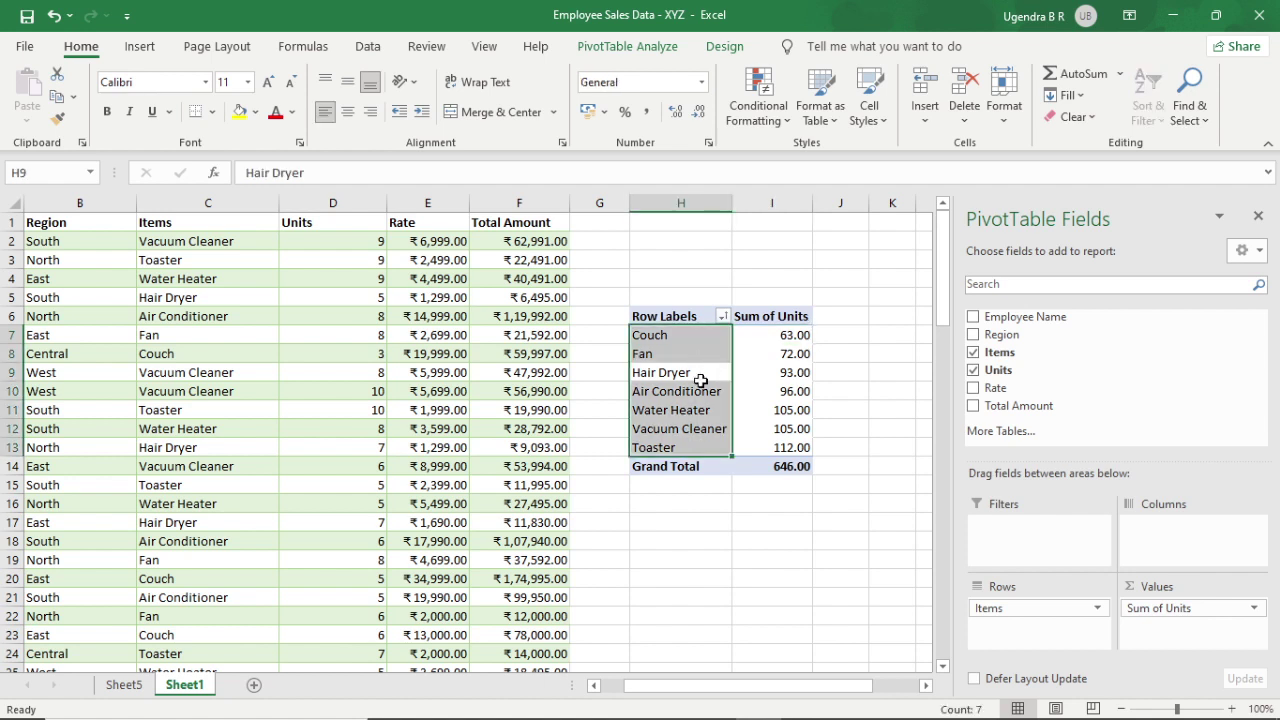
left_click(699, 376)
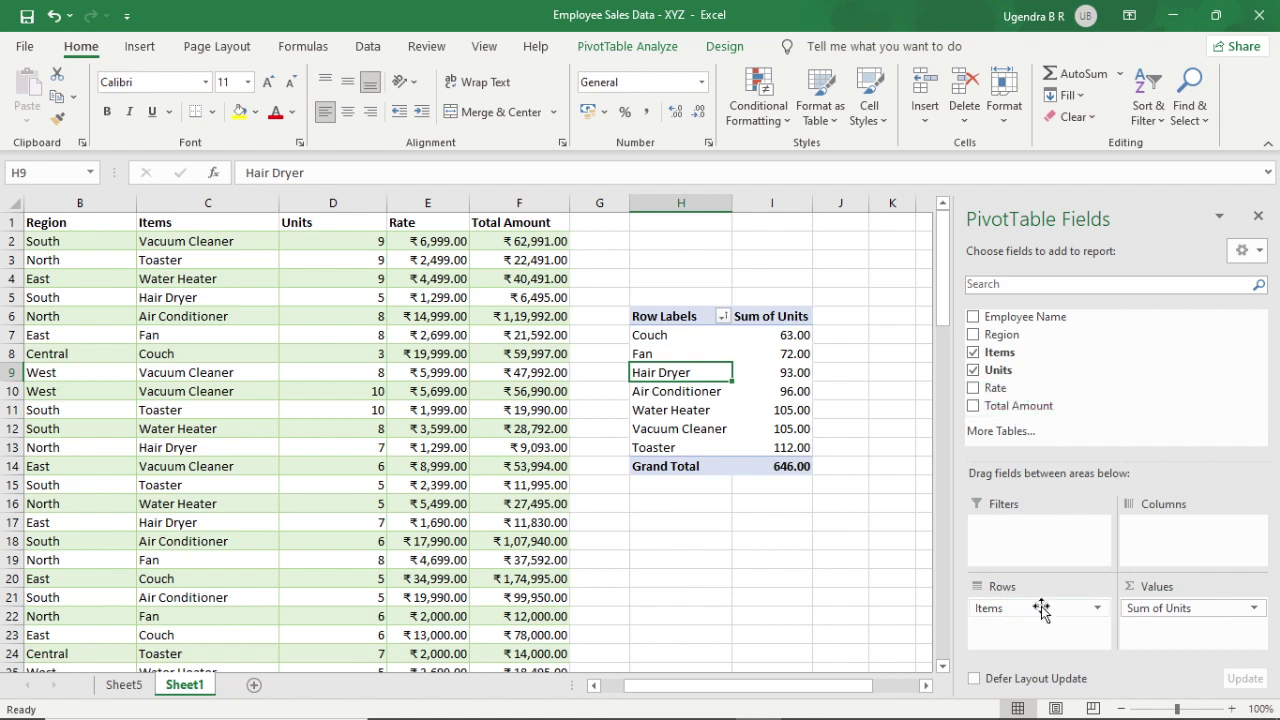
Replace the PivotTable's Items and Units fields with Region as rows and the sum of Total Amount as values
left_click_drag(1044, 607, 1045, 385)
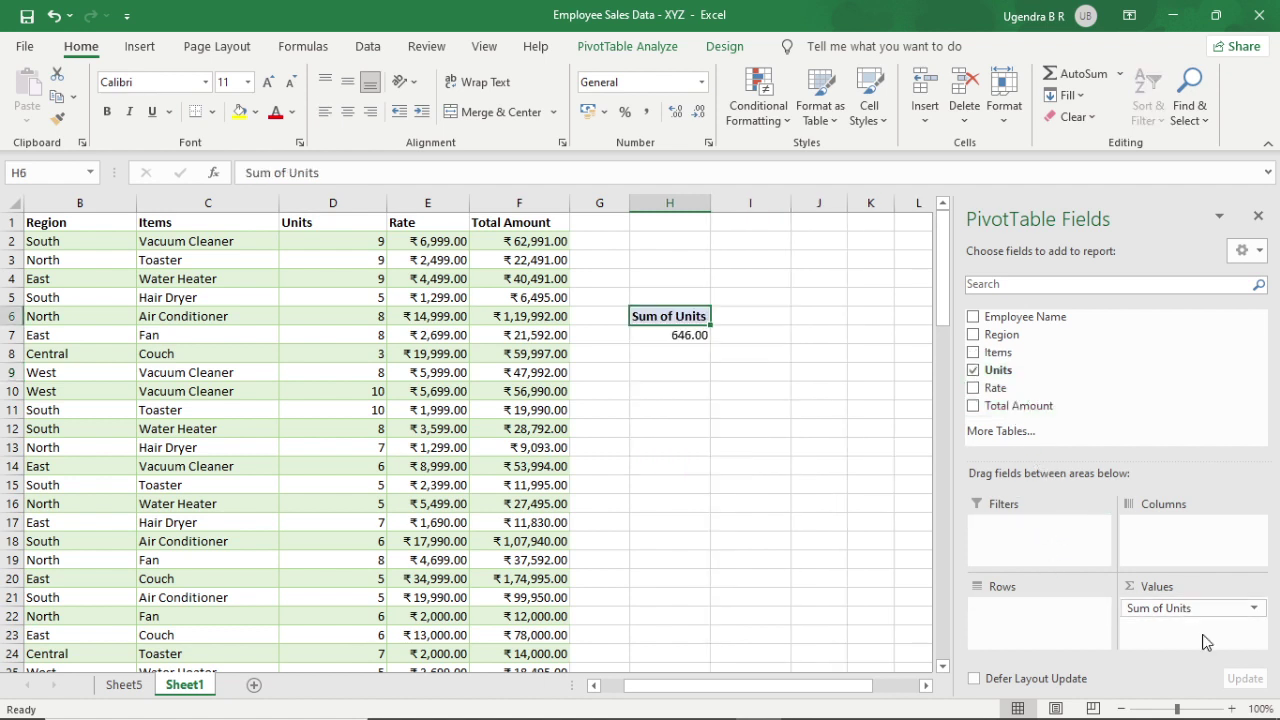
left_click_drag(1199, 617, 1090, 335)
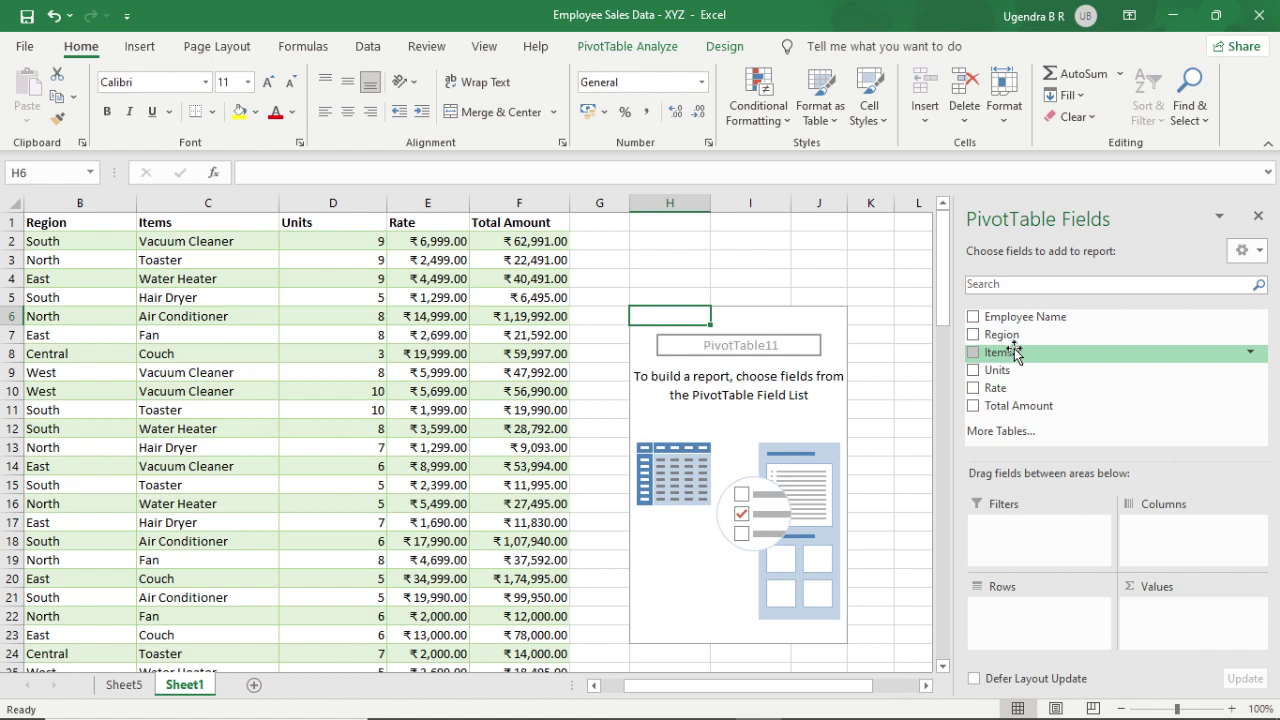
left_click_drag(1020, 333, 1036, 602)
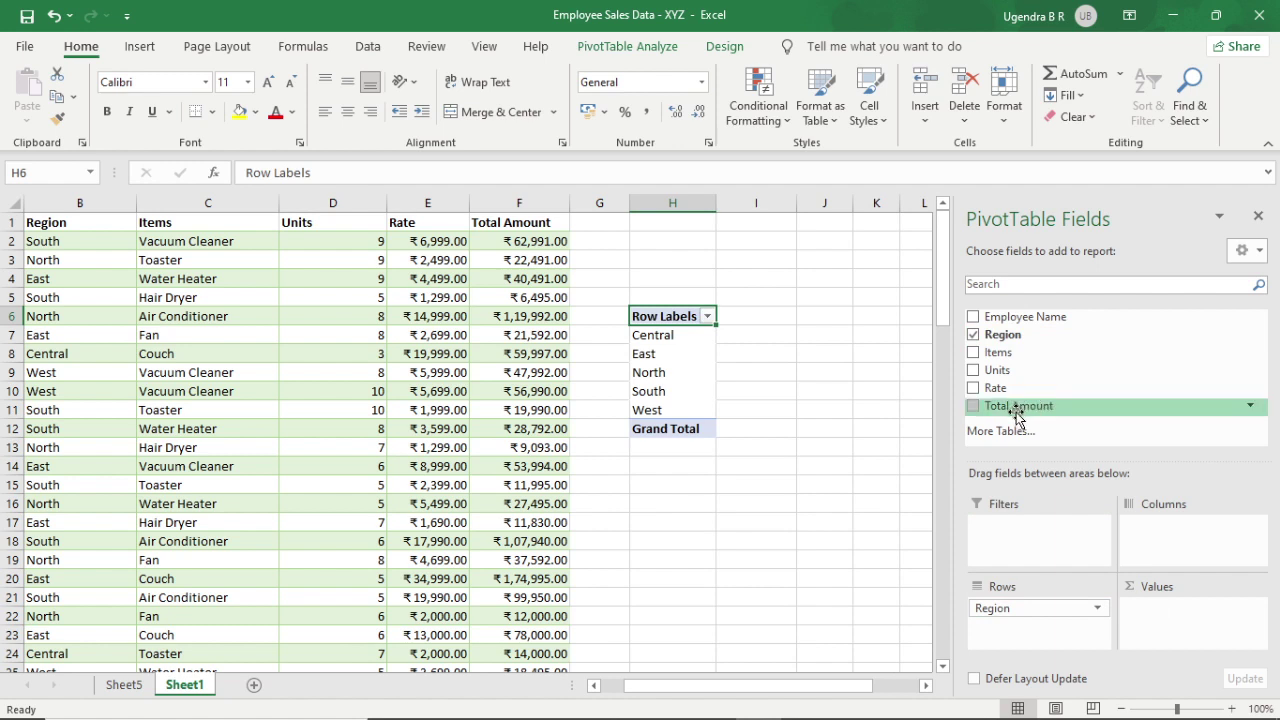
left_click_drag(1018, 416, 1185, 605)
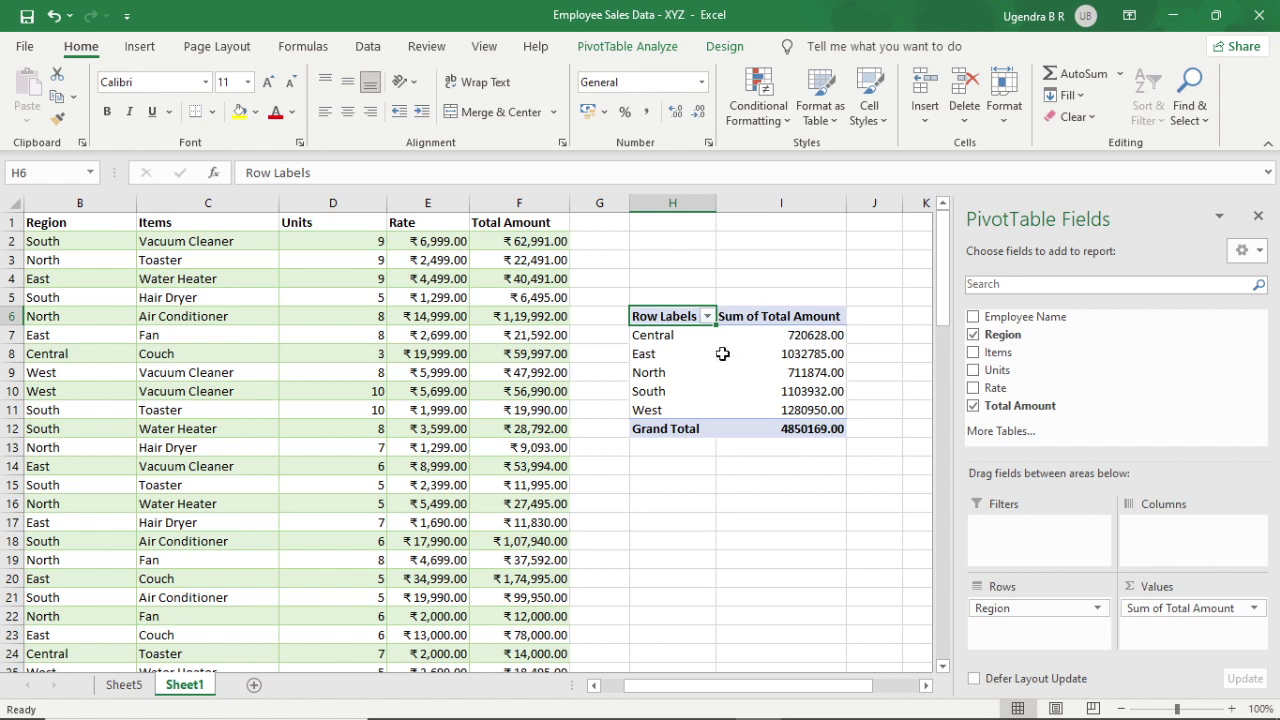
Set the number format of the Sum of Total Amount values to Currency with the ₹ symbol and 2 decimal places
mouse_move(809, 350)
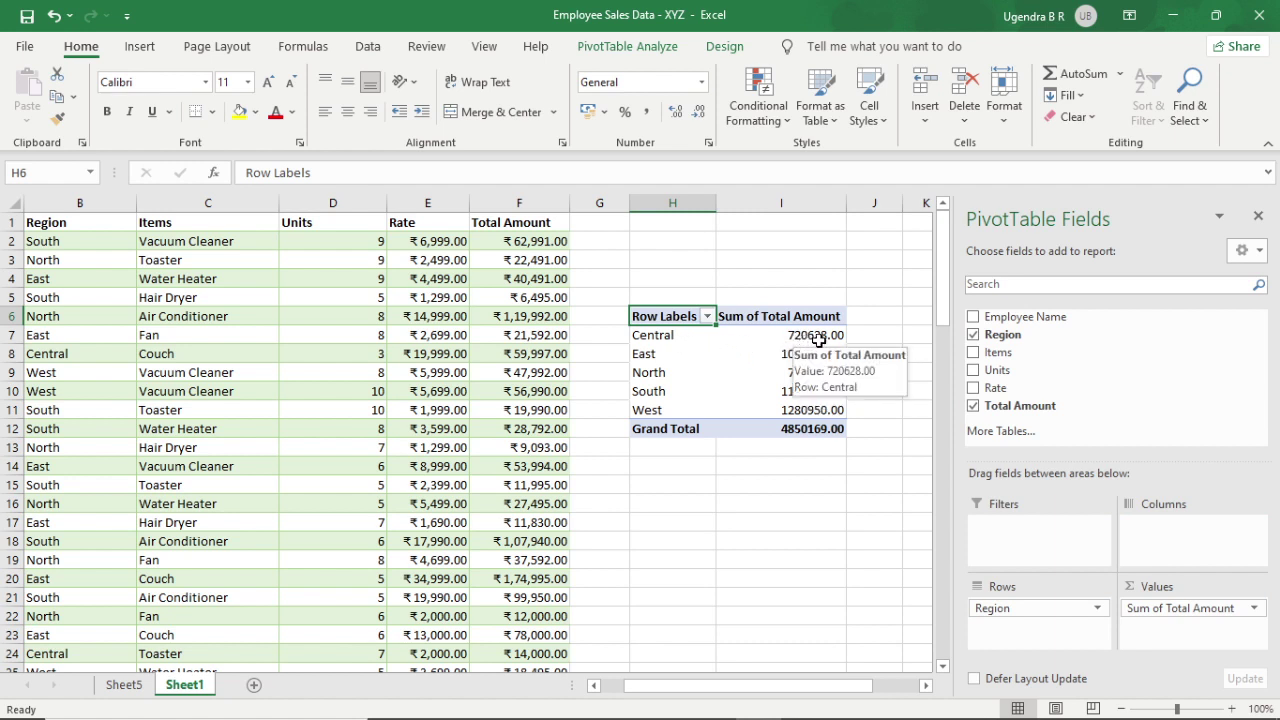
left_click(818, 340)
right_click(820, 341)
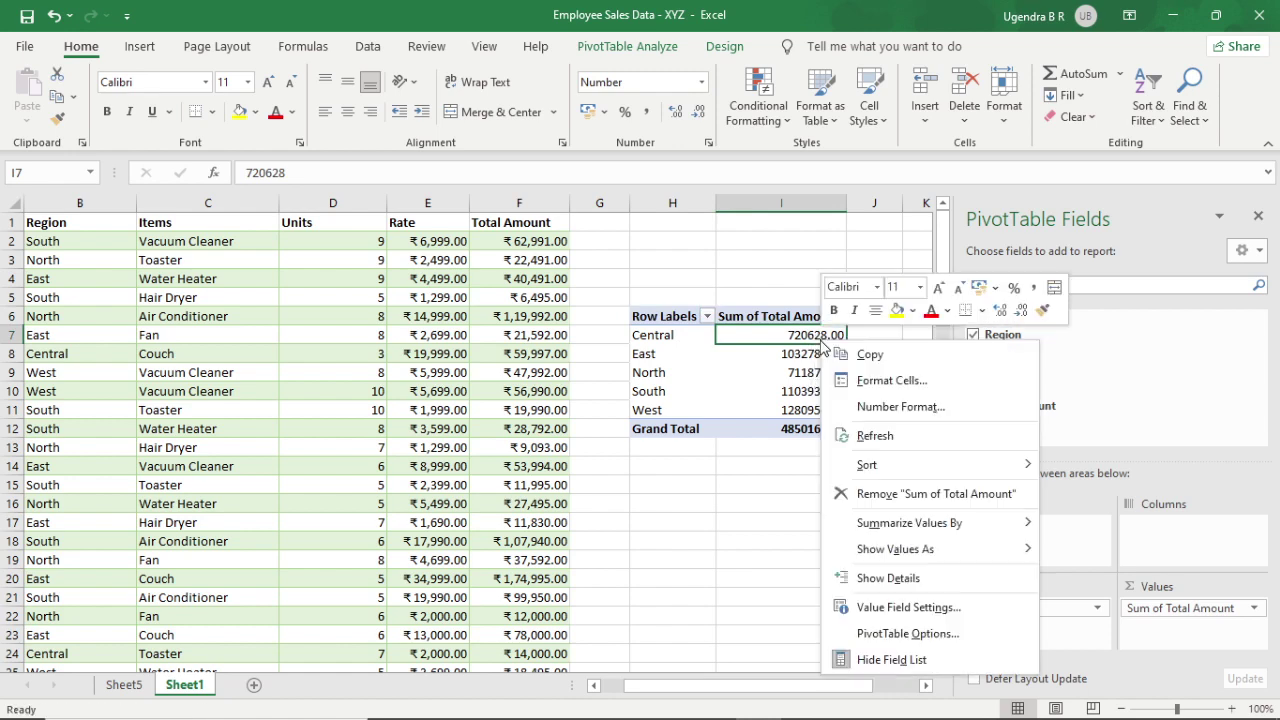
left_click(966, 416)
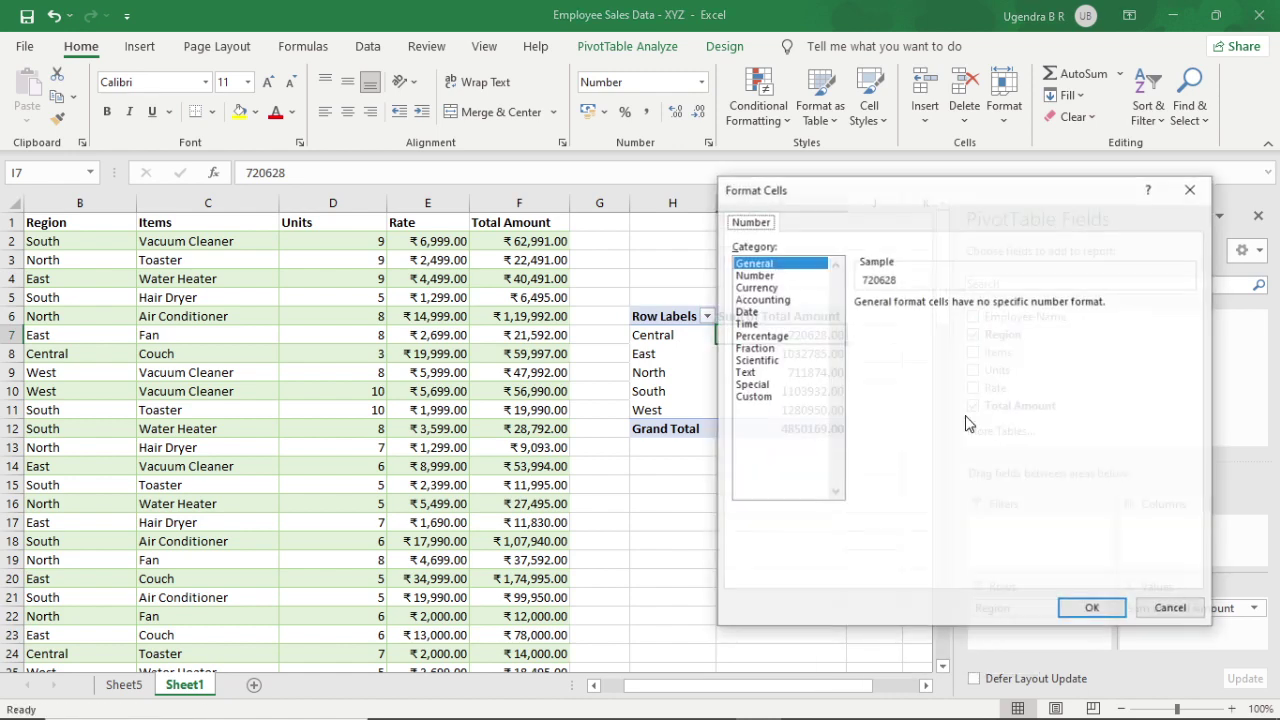
left_click(765, 287)
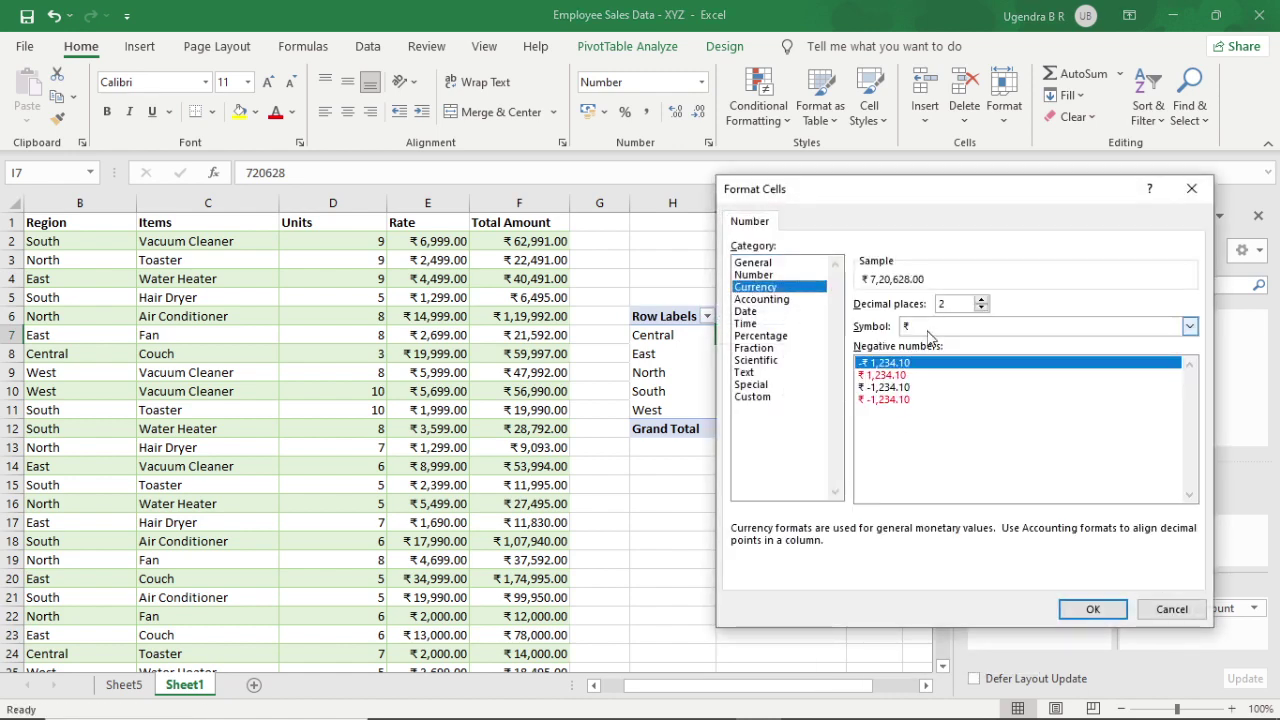
left_click(1092, 609)
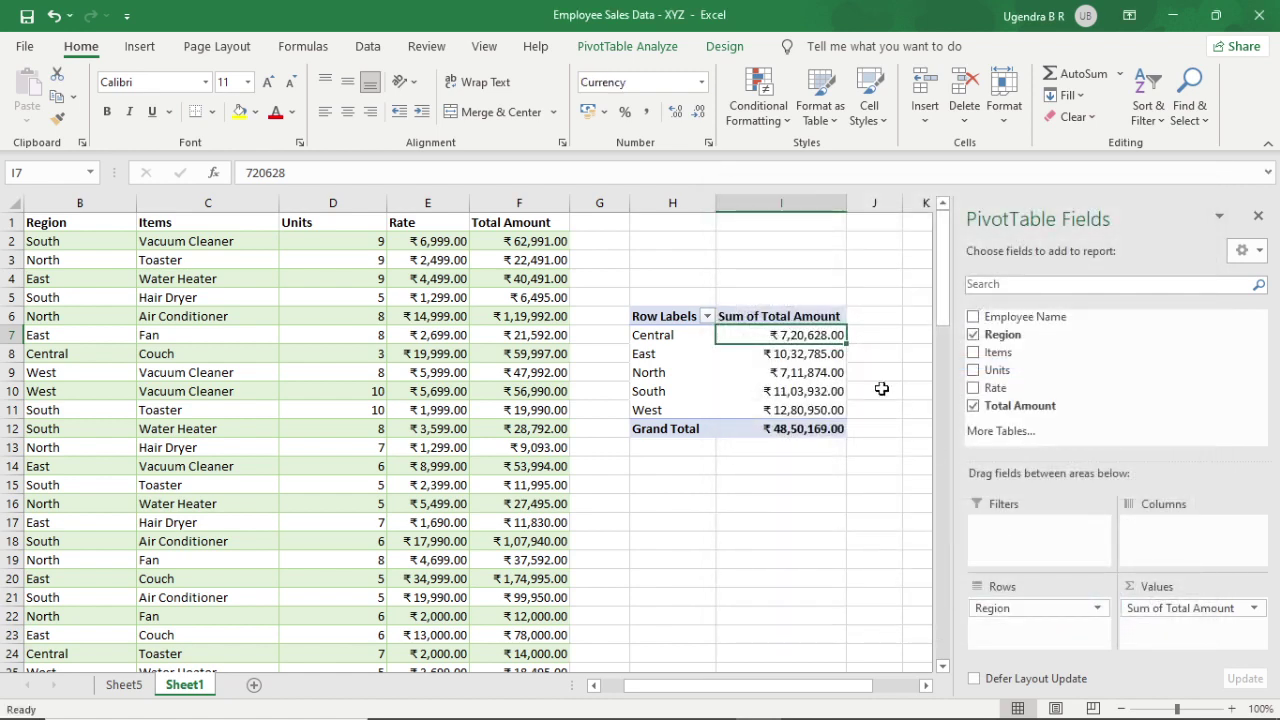
Show the regions' Sum of Total Amount values as % of Grand Total
left_click(800, 372)
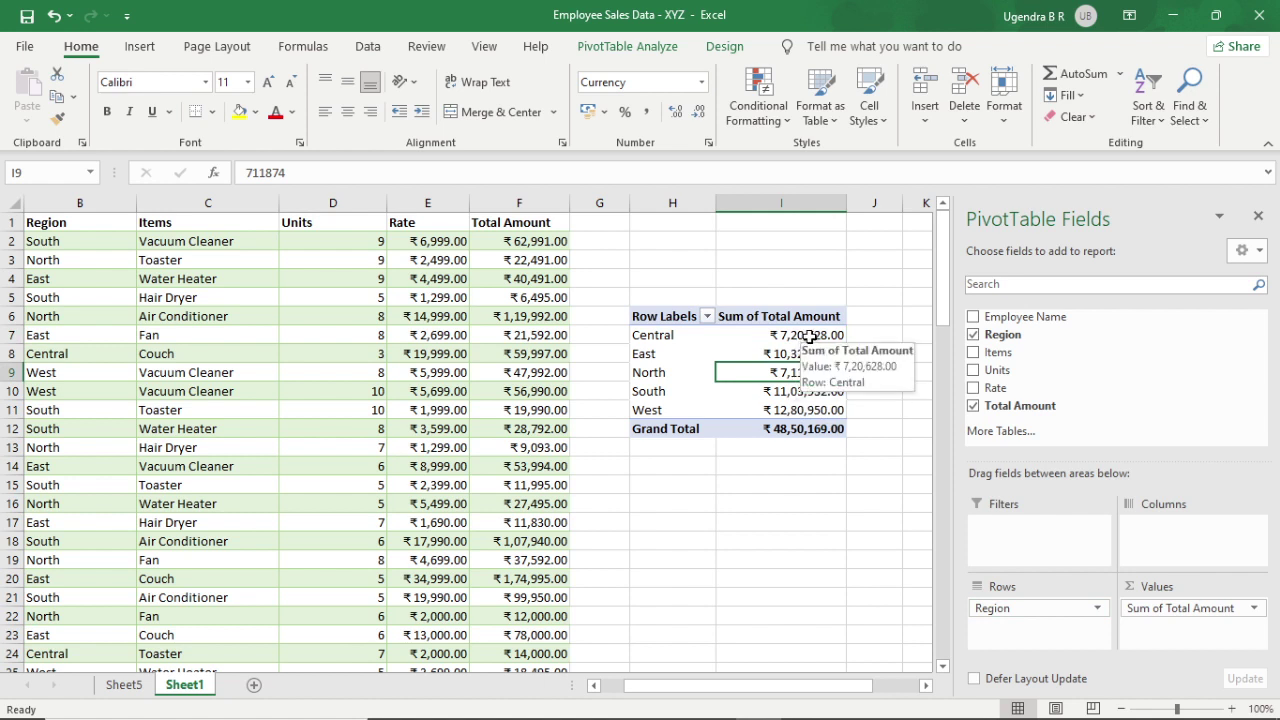
left_click(808, 337)
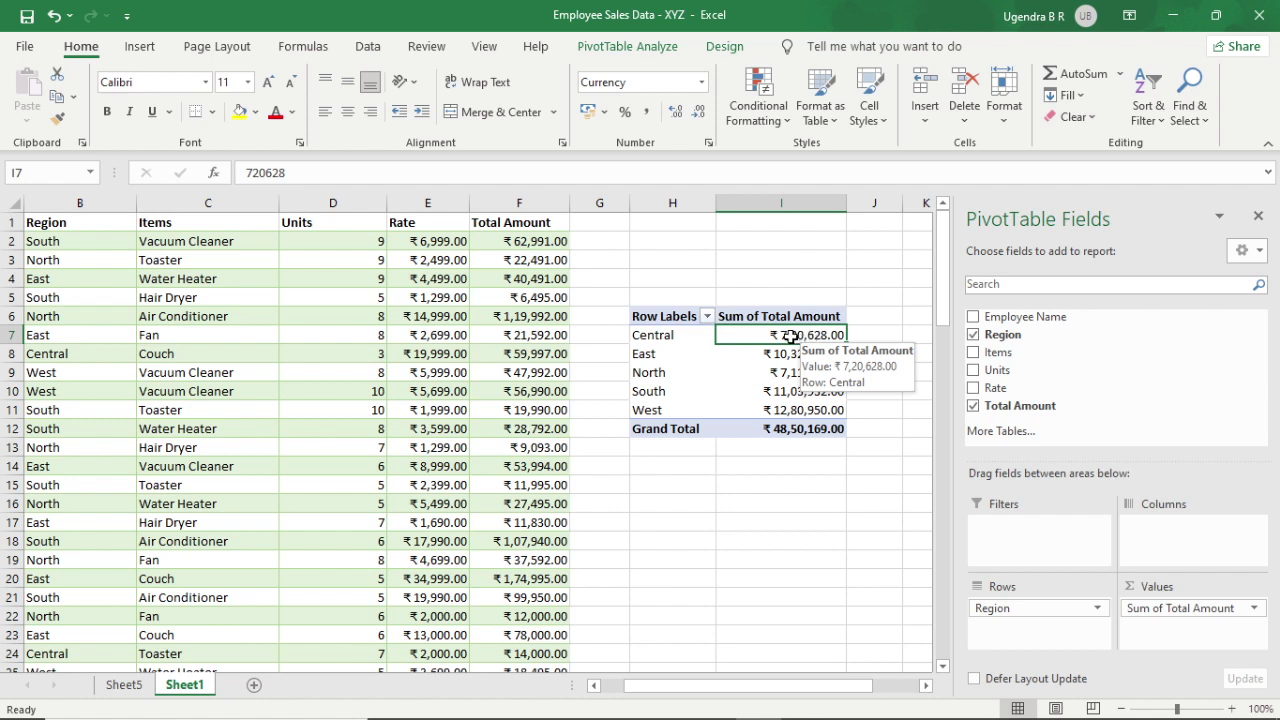
right_click(791, 338)
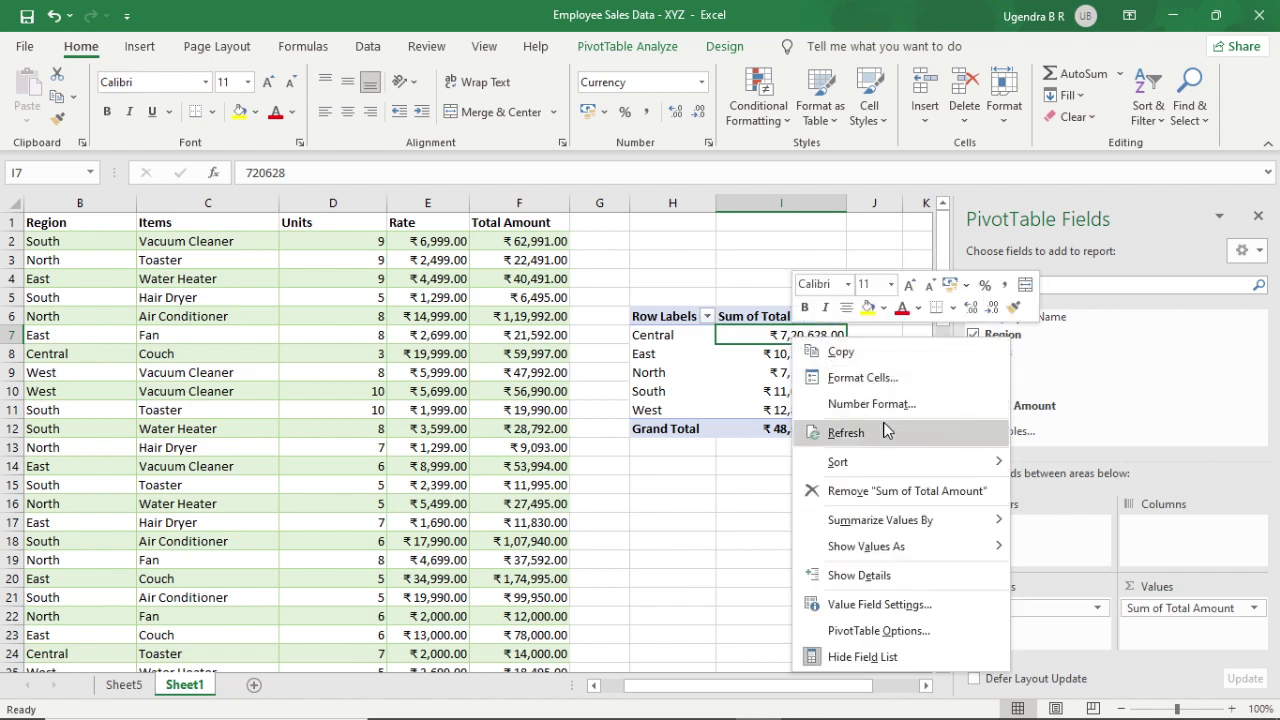
mouse_move(873, 553)
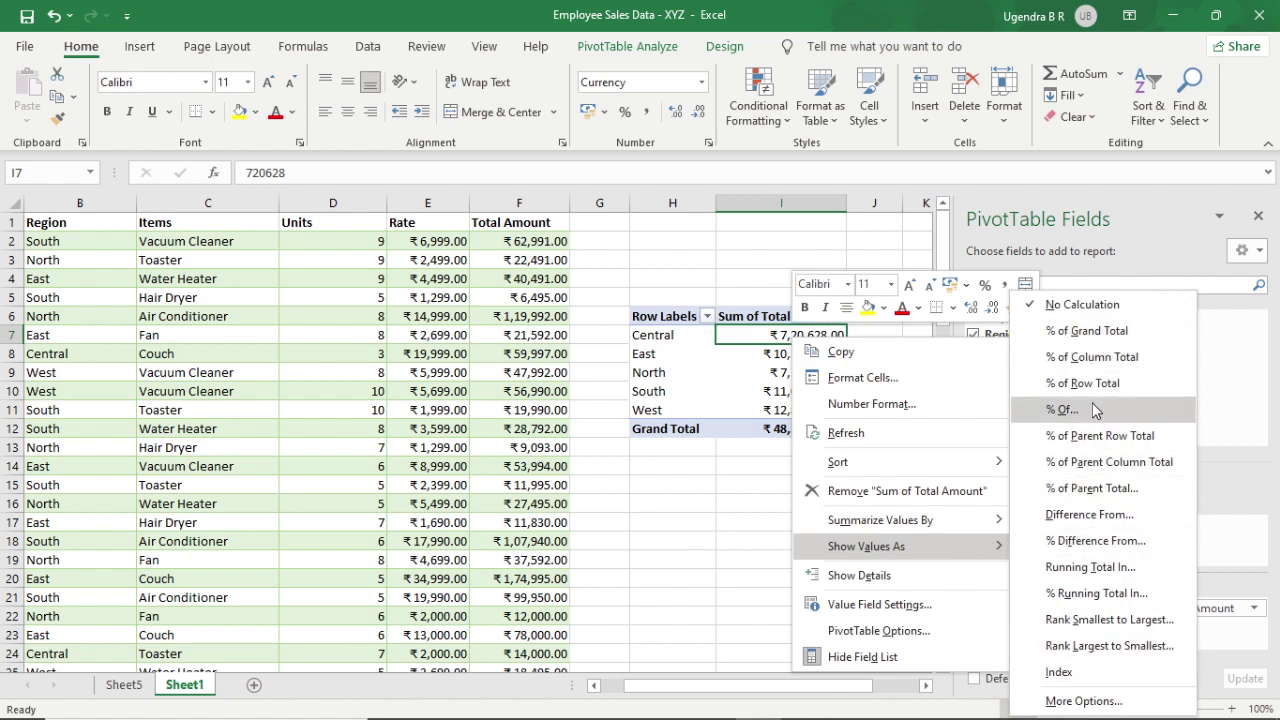
left_click(1085, 329)
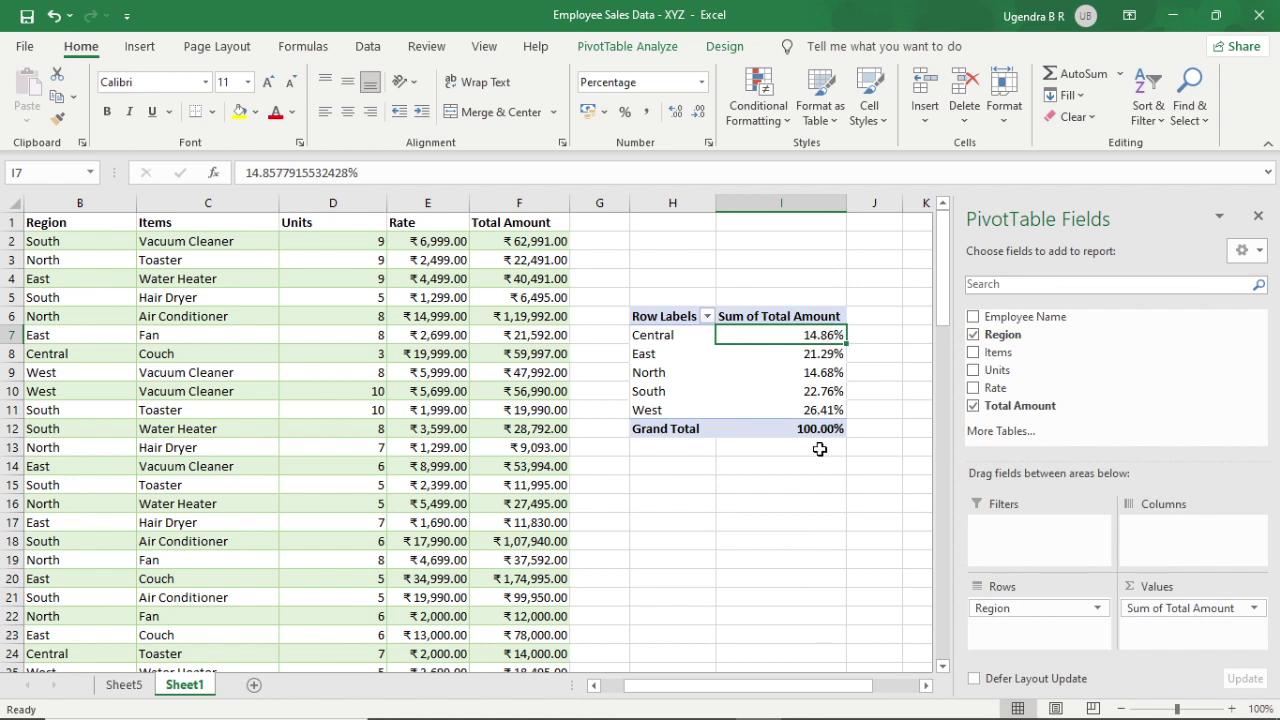
Sort the regions by their share of Total Amount from largest to smallest and review the leading regions
right_click(834, 335)
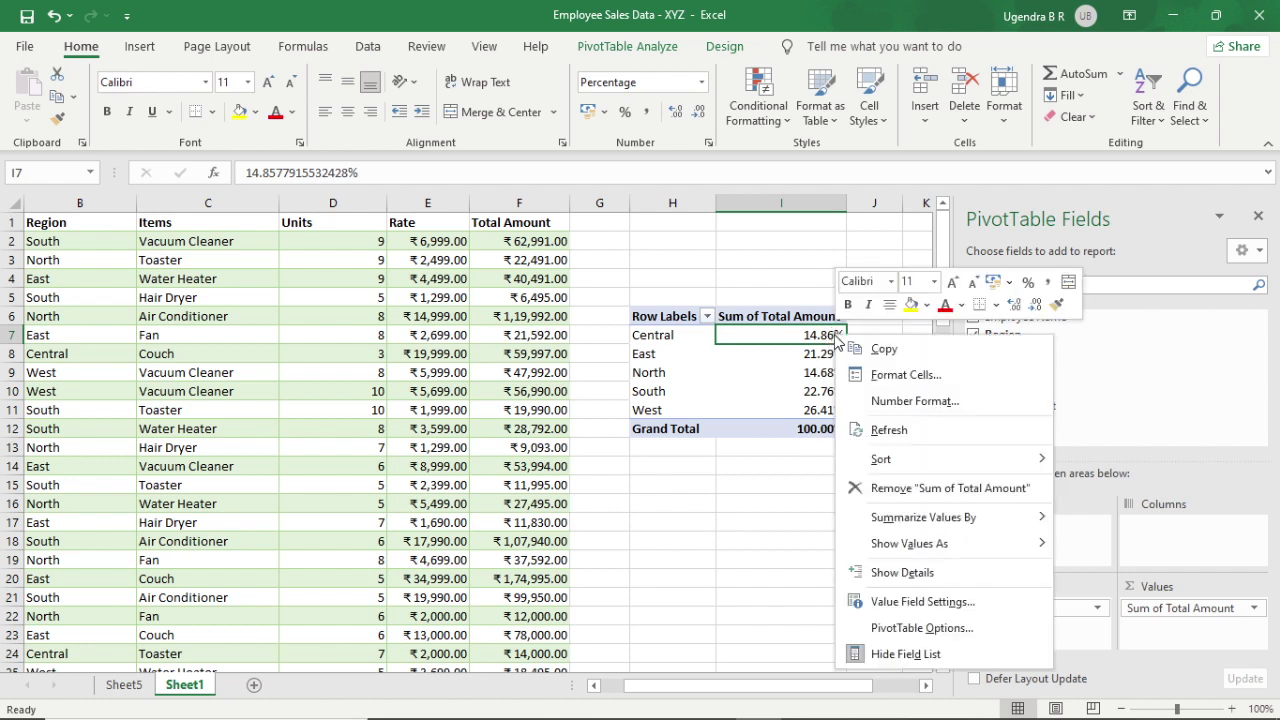
mouse_move(944, 466)
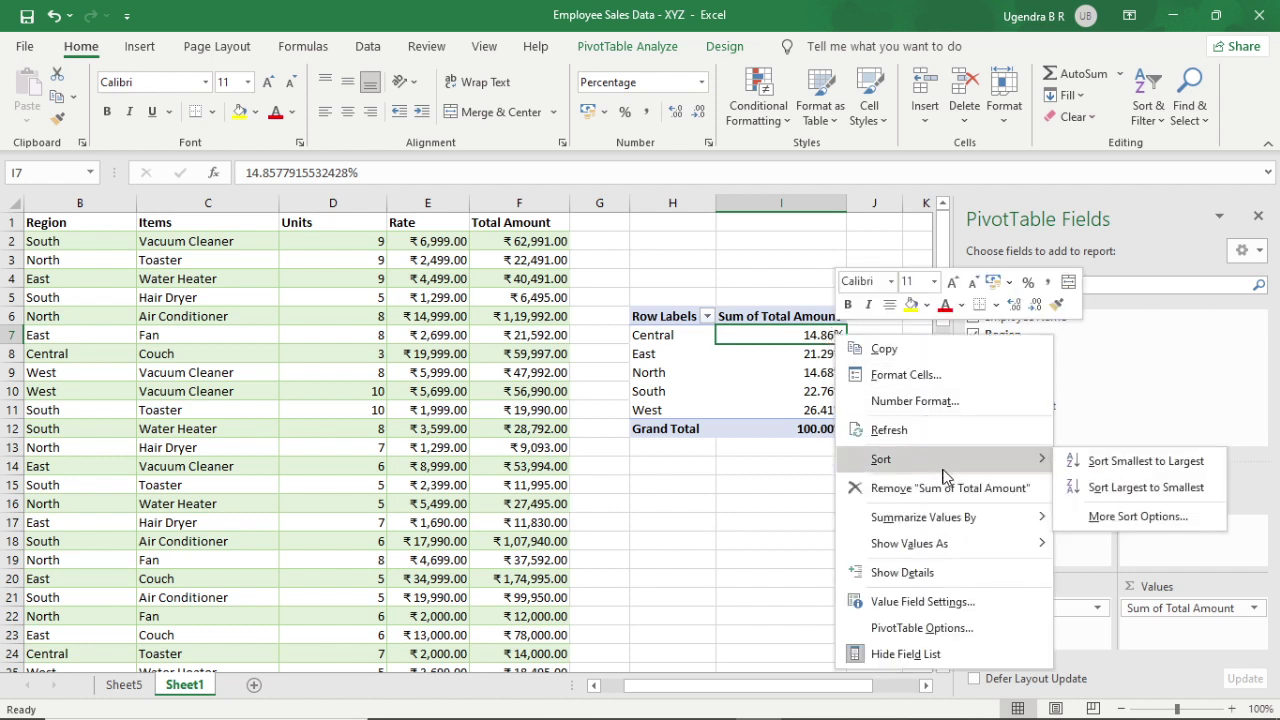
left_click(1107, 489)
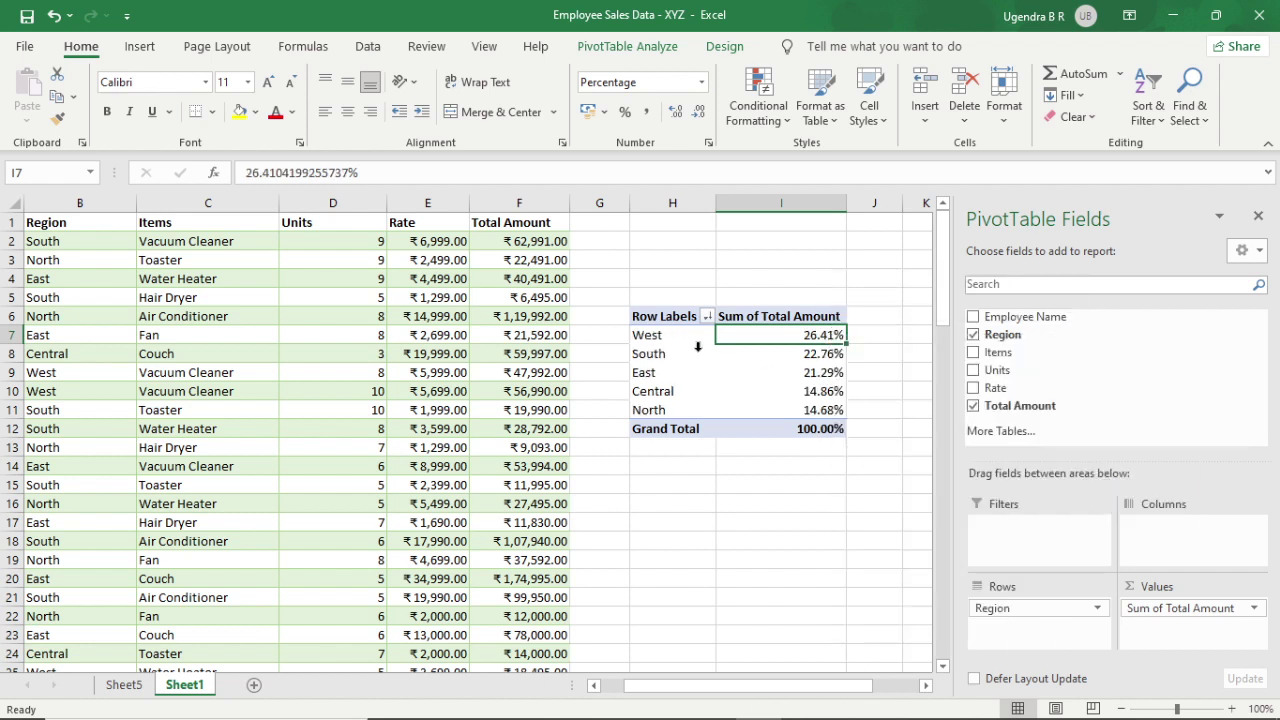
left_click(685, 339)
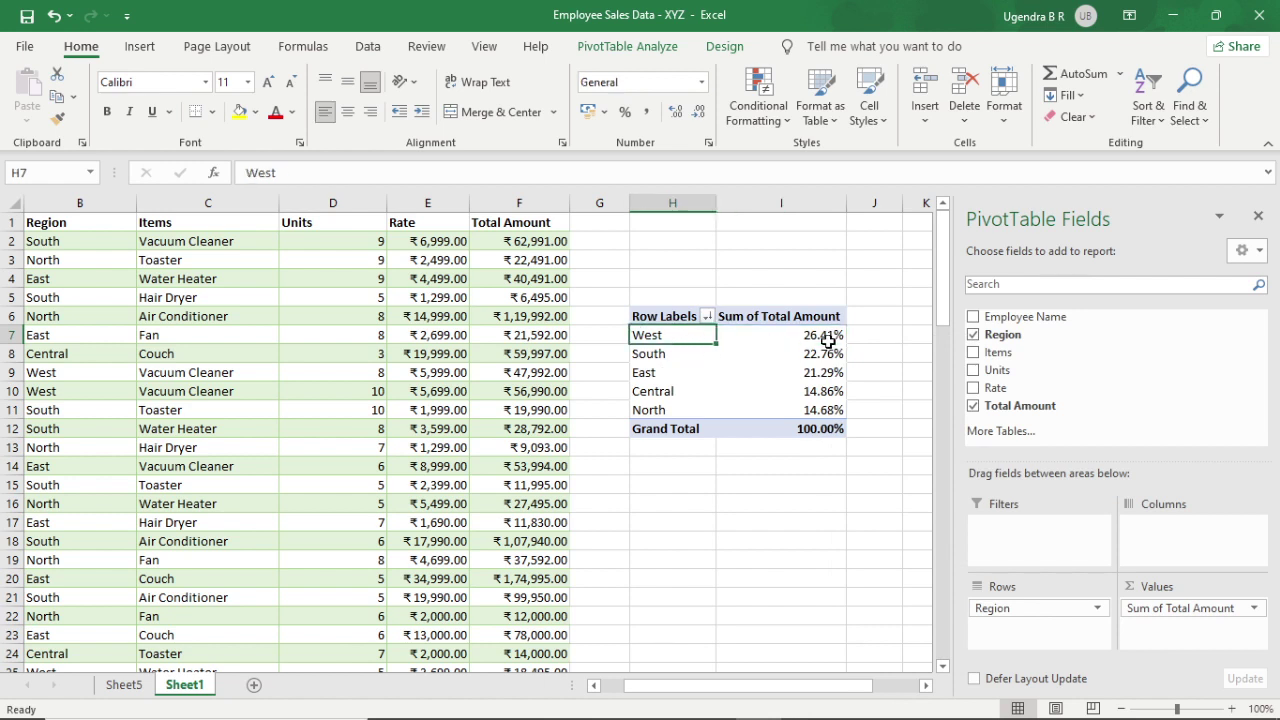
mouse_move(817, 330)
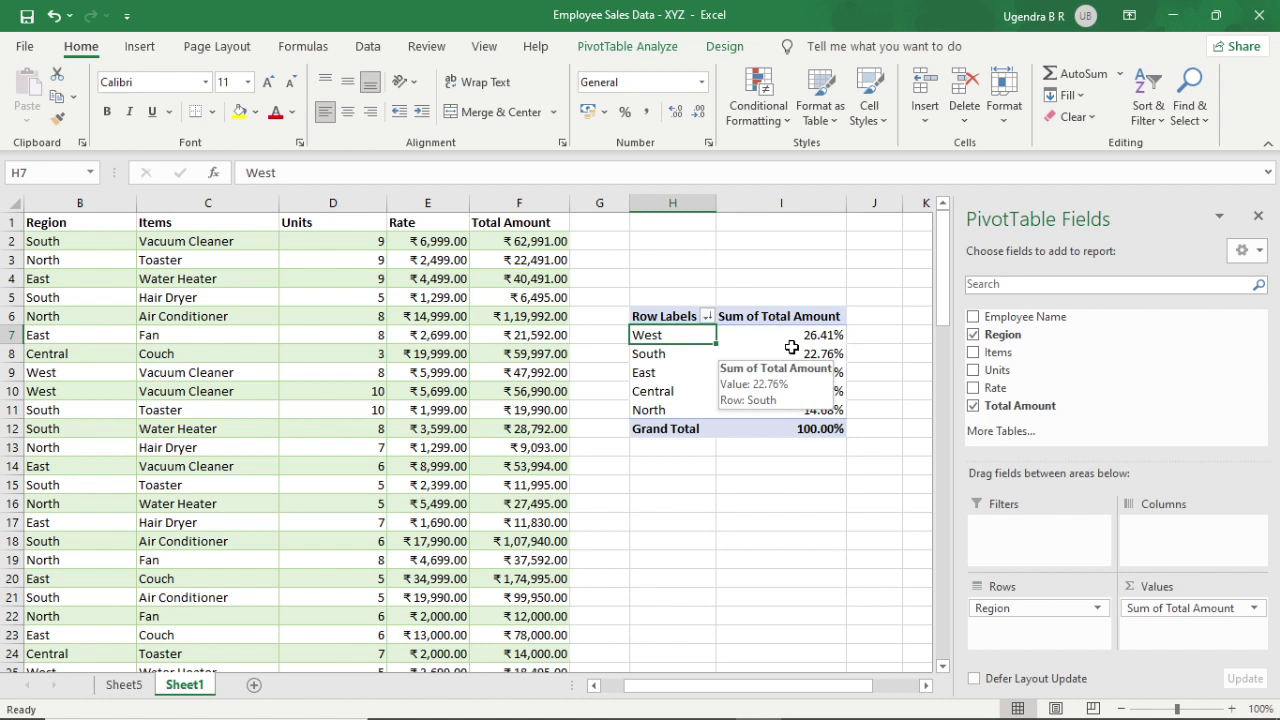
mouse_move(797, 375)
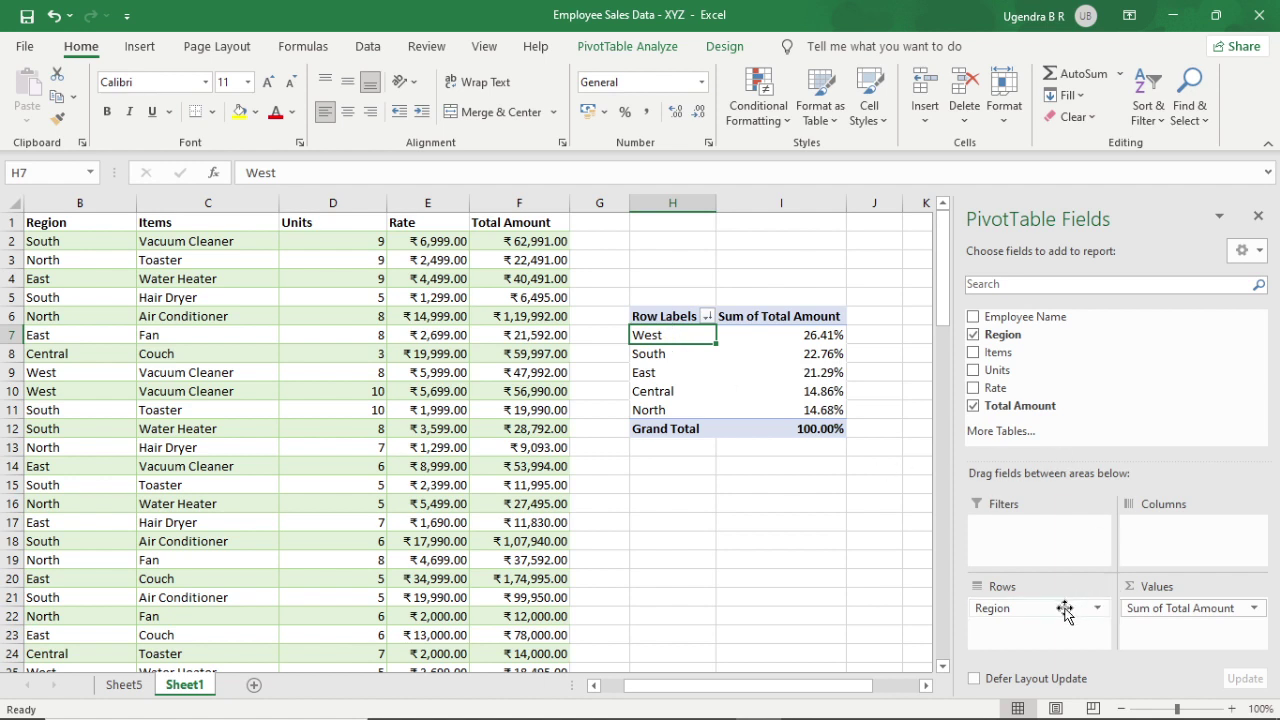
Replace Region with Items in the PivotTable's rows and sort the items by Sum of Total Amount from largest to smallest
left_click_drag(1065, 612, 1030, 613)
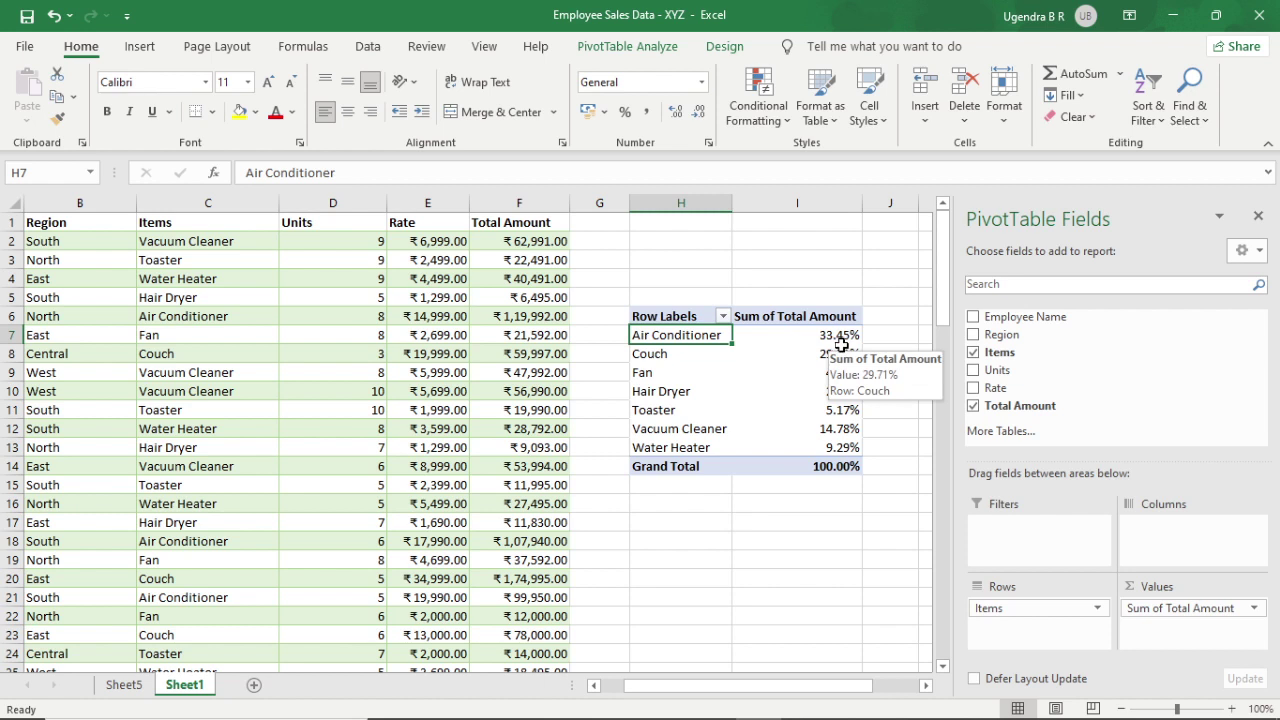
left_click(680, 355)
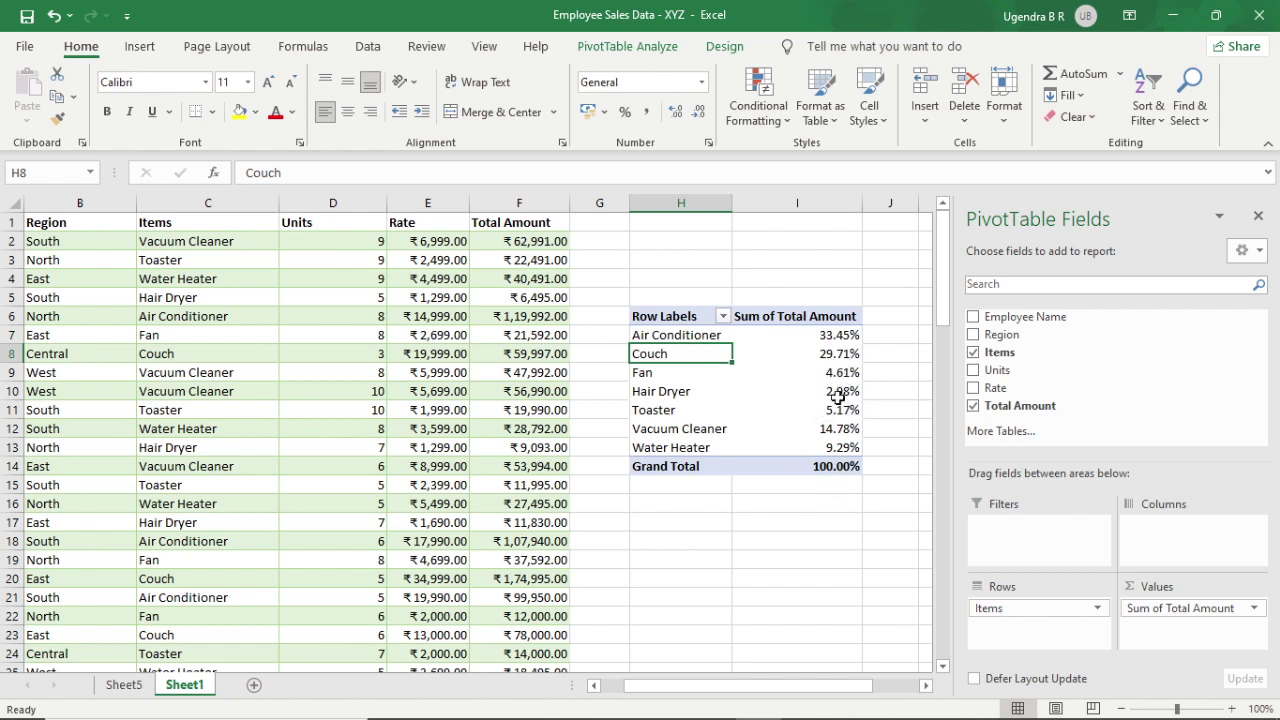
left_click(820, 335)
right_click(820, 335)
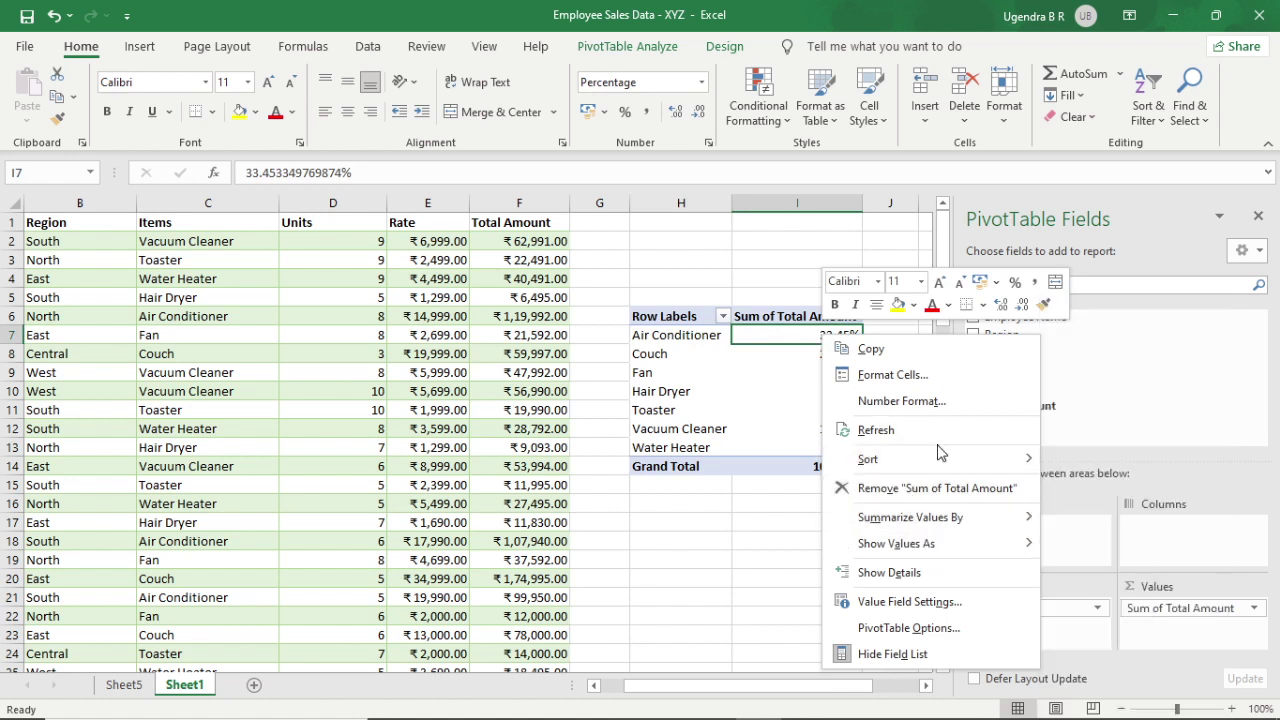
mouse_move(938, 460)
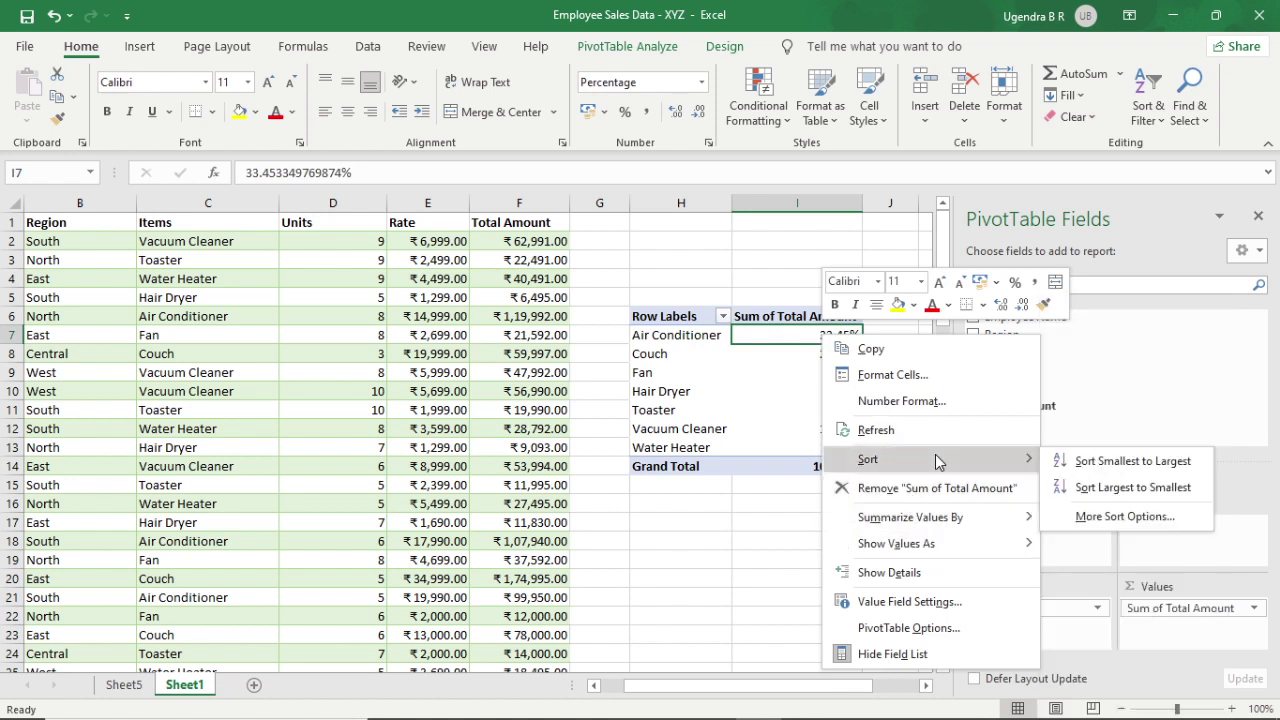
left_click(1105, 487)
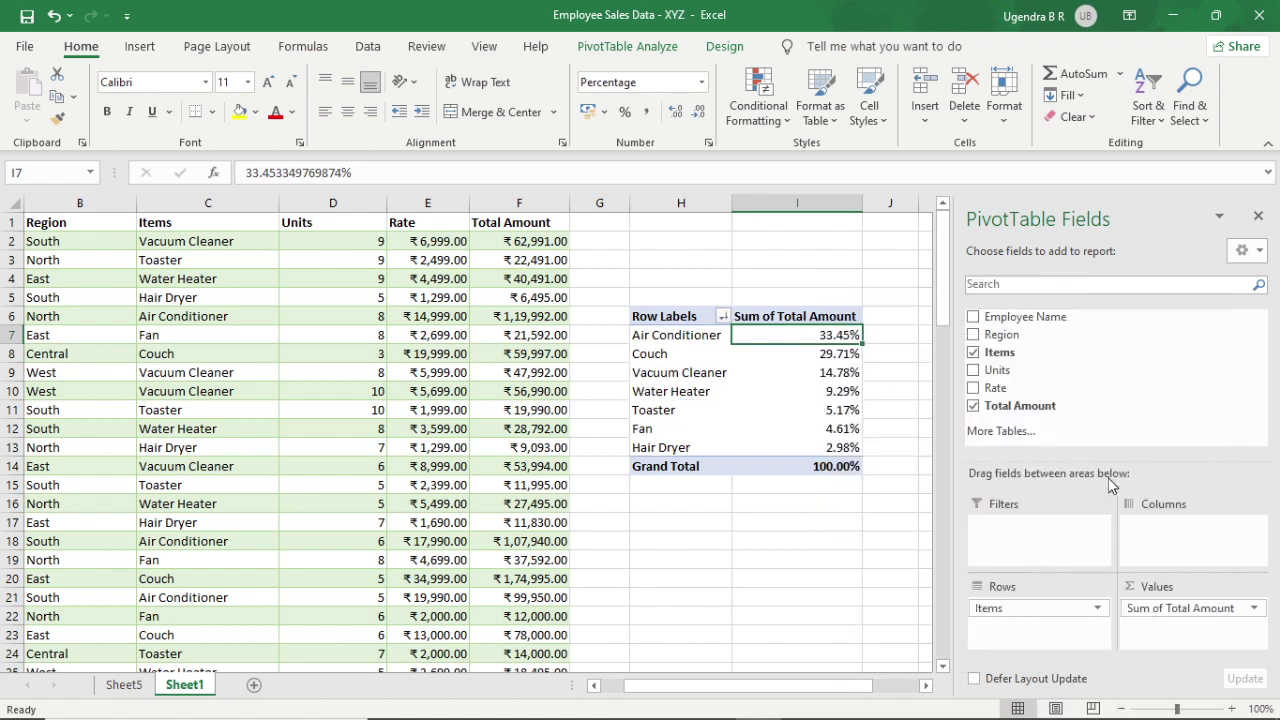
left_click(692, 449)
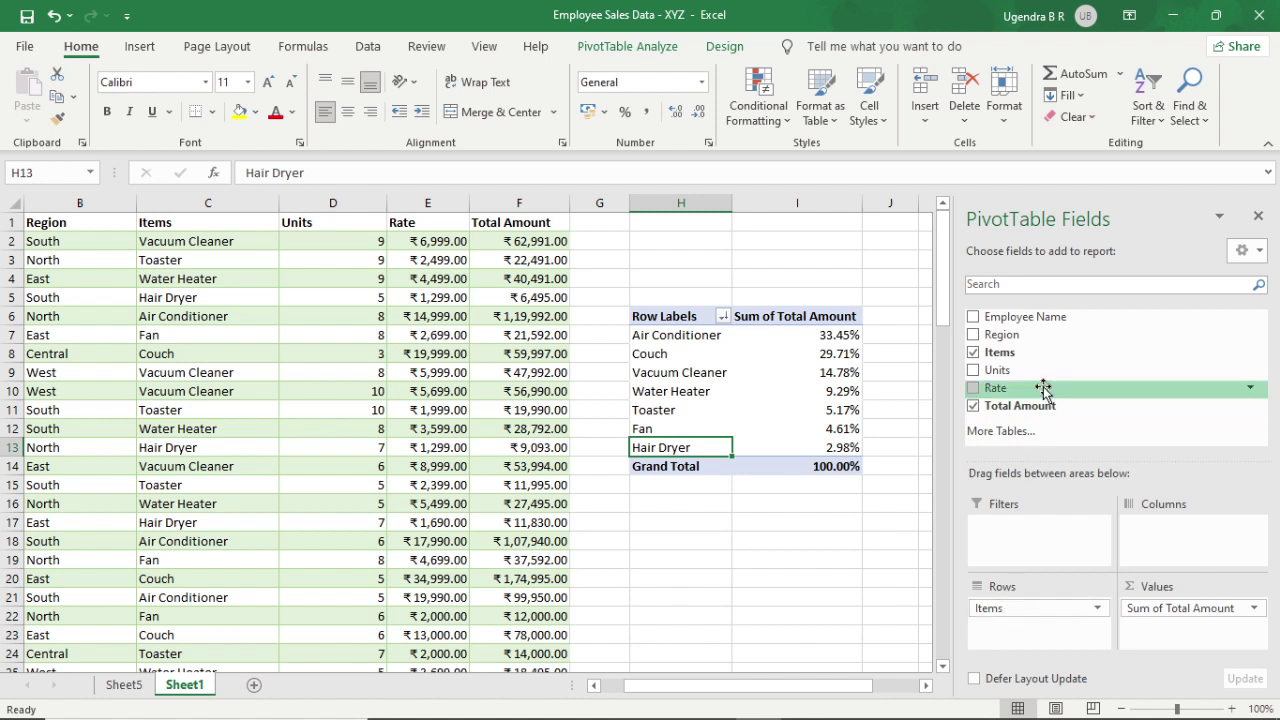
Add Region as the PivotTable's column field and review each item's percentage share across the regions
left_click_drag(1025, 343, 1035, 625)
left_click_drag(1035, 628, 1190, 528)
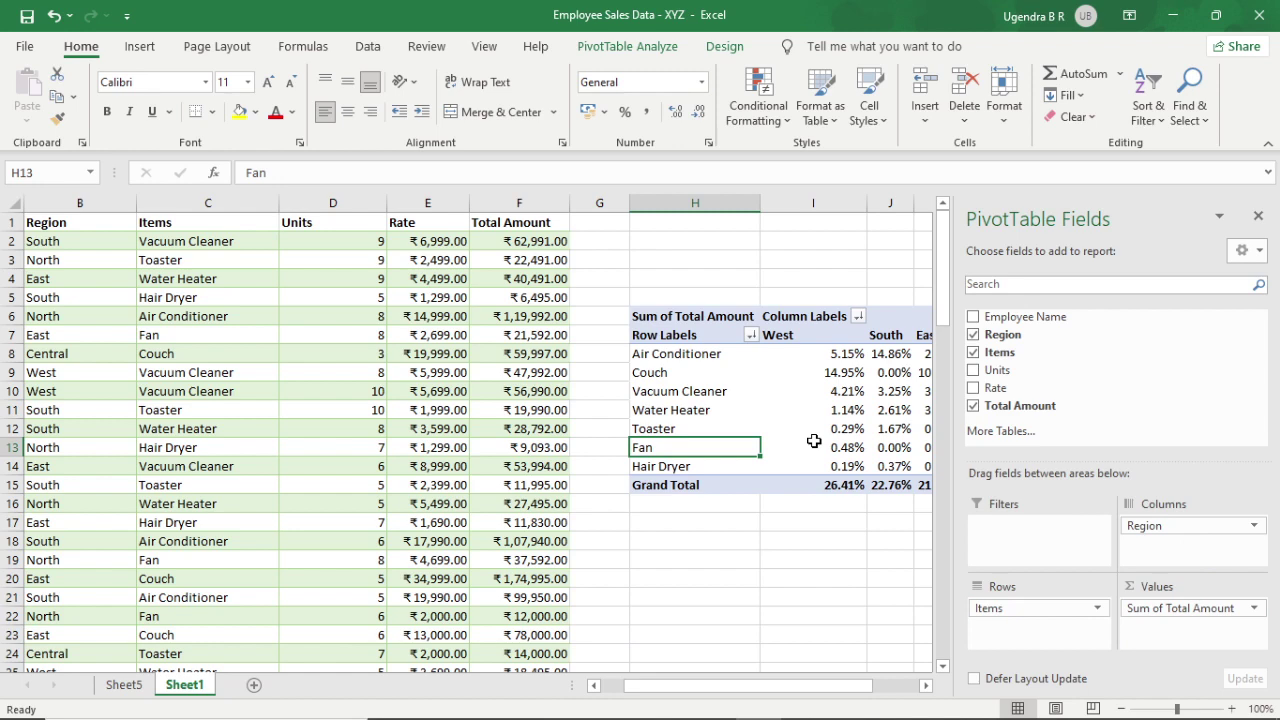
scroll(814, 441, "right", 2)
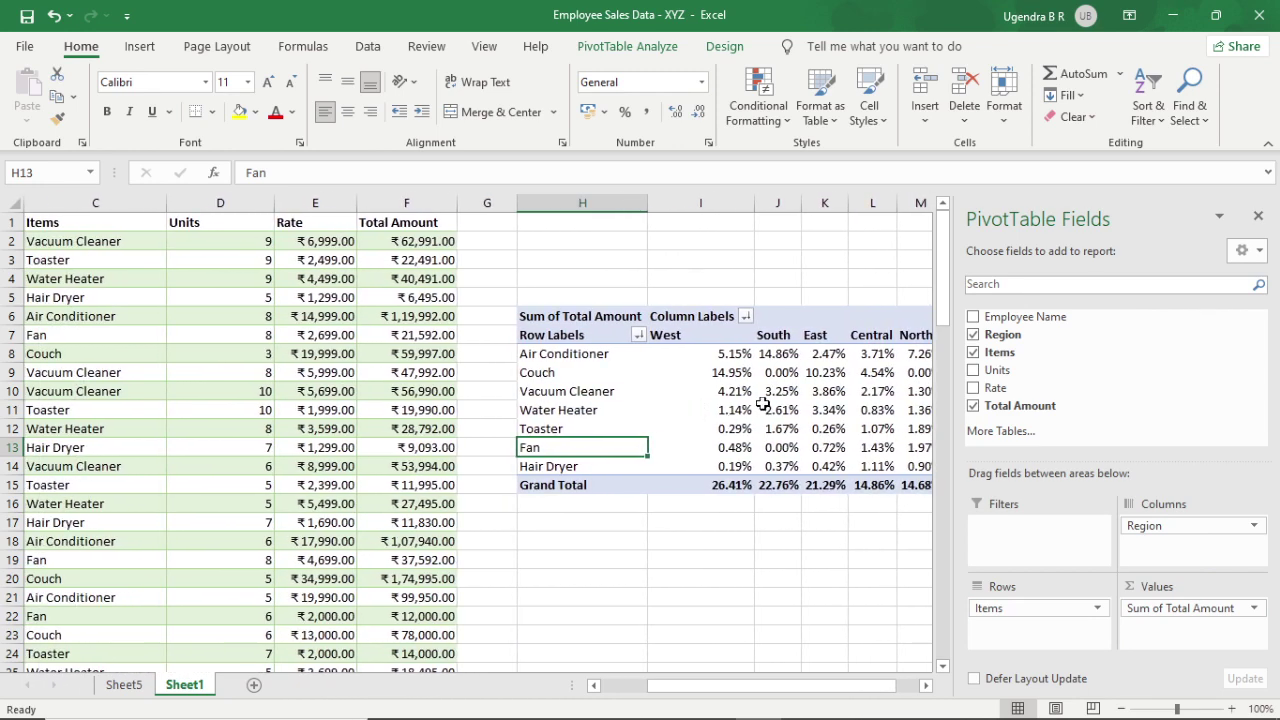
scroll(763, 403, "right", 2)
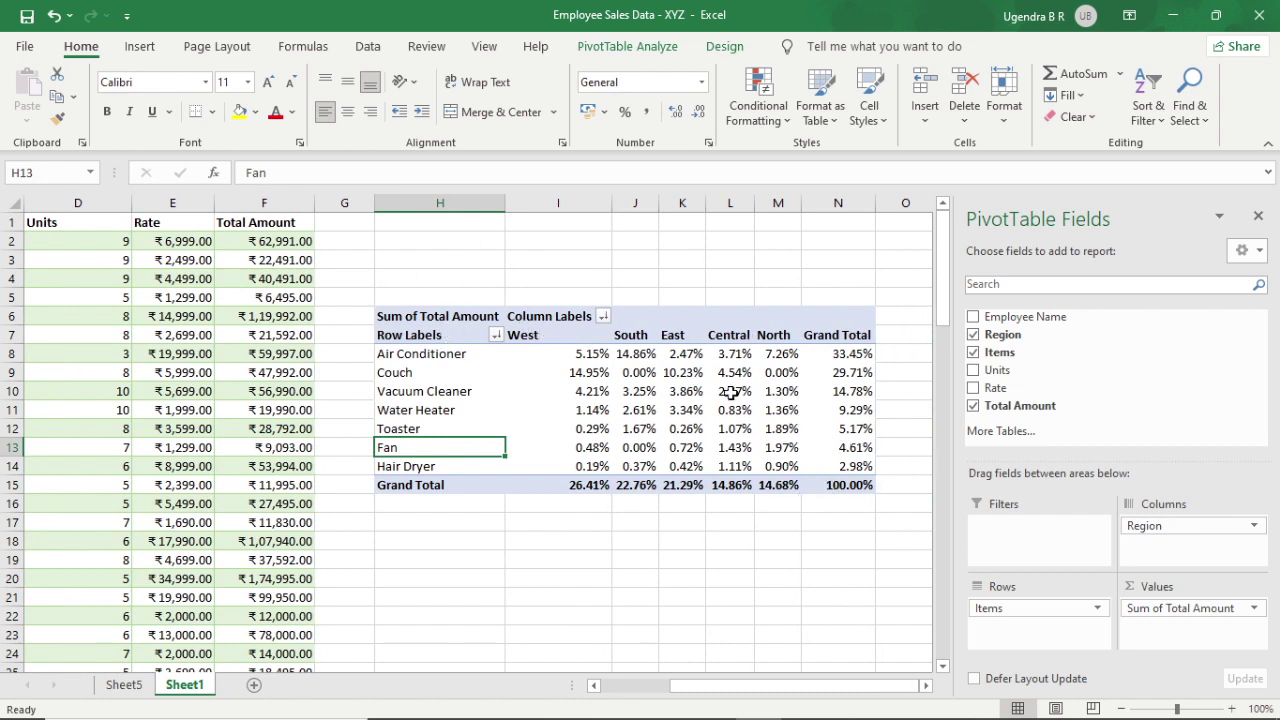
scroll(720, 370, "right", 1)
Set the Sum of Total Amount values to No Calculation and review the currency amounts by item and region
left_click(708, 356)
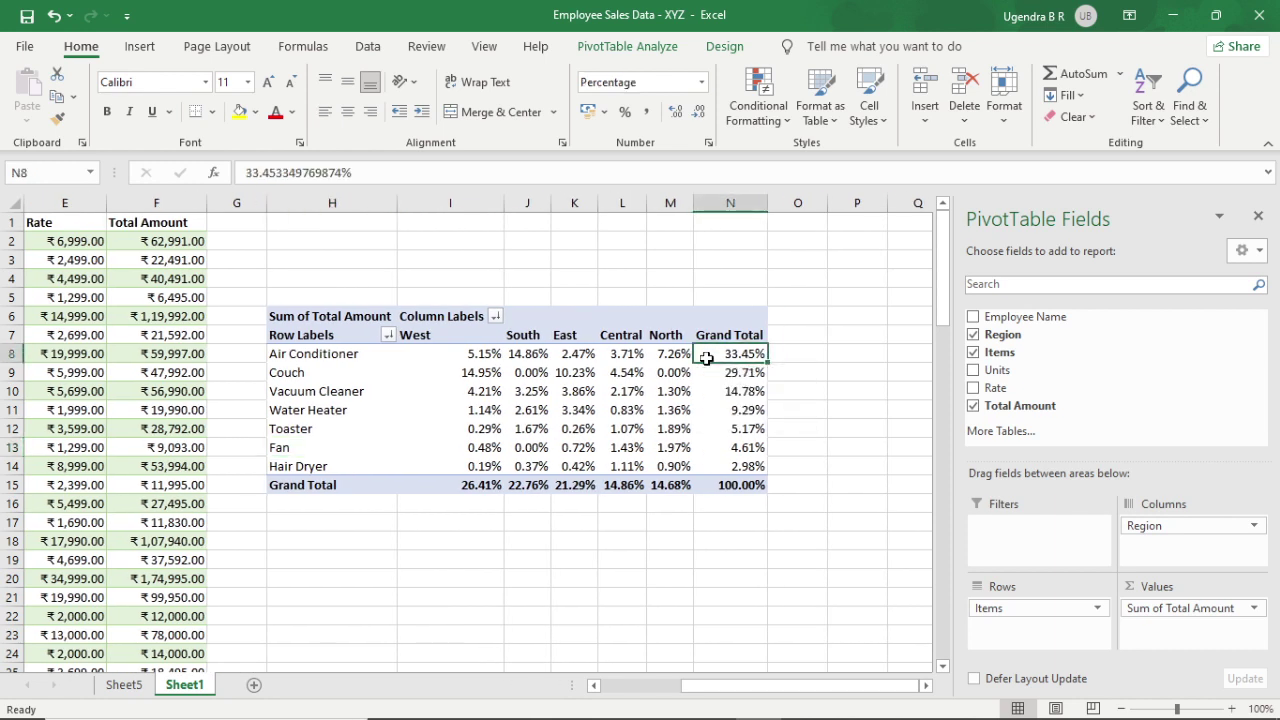
right_click(706, 358)
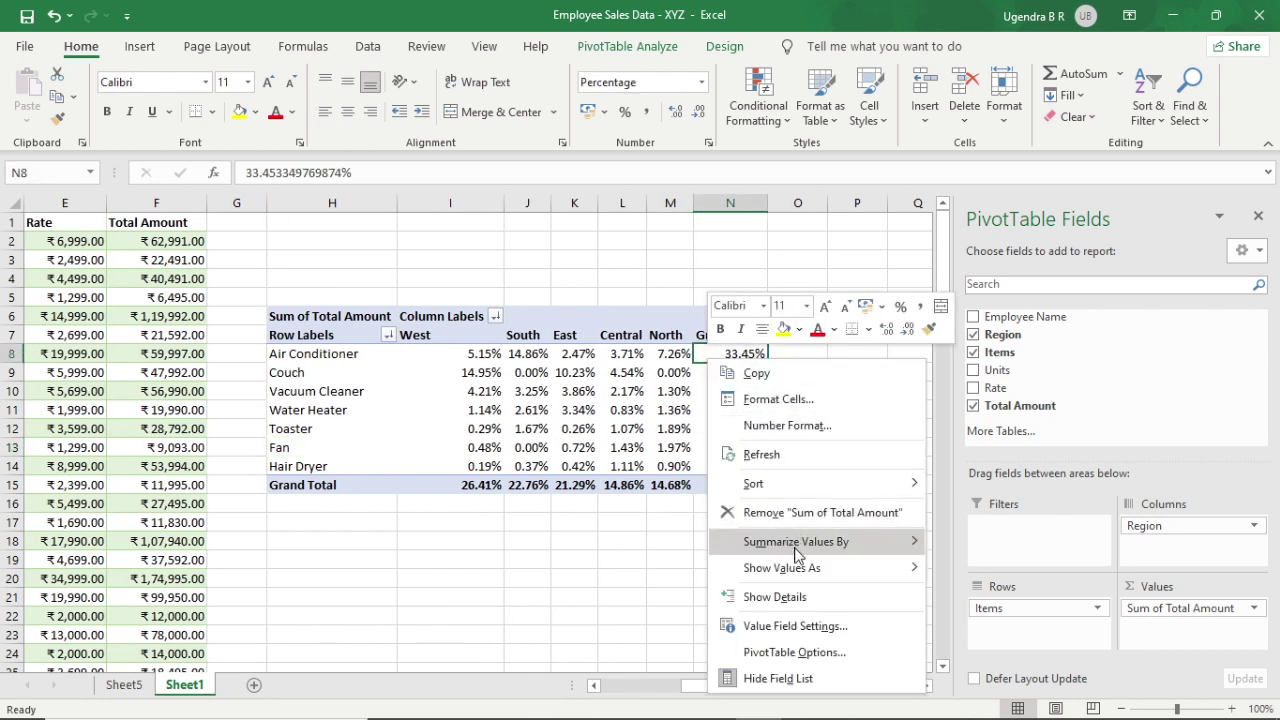
mouse_move(795, 567)
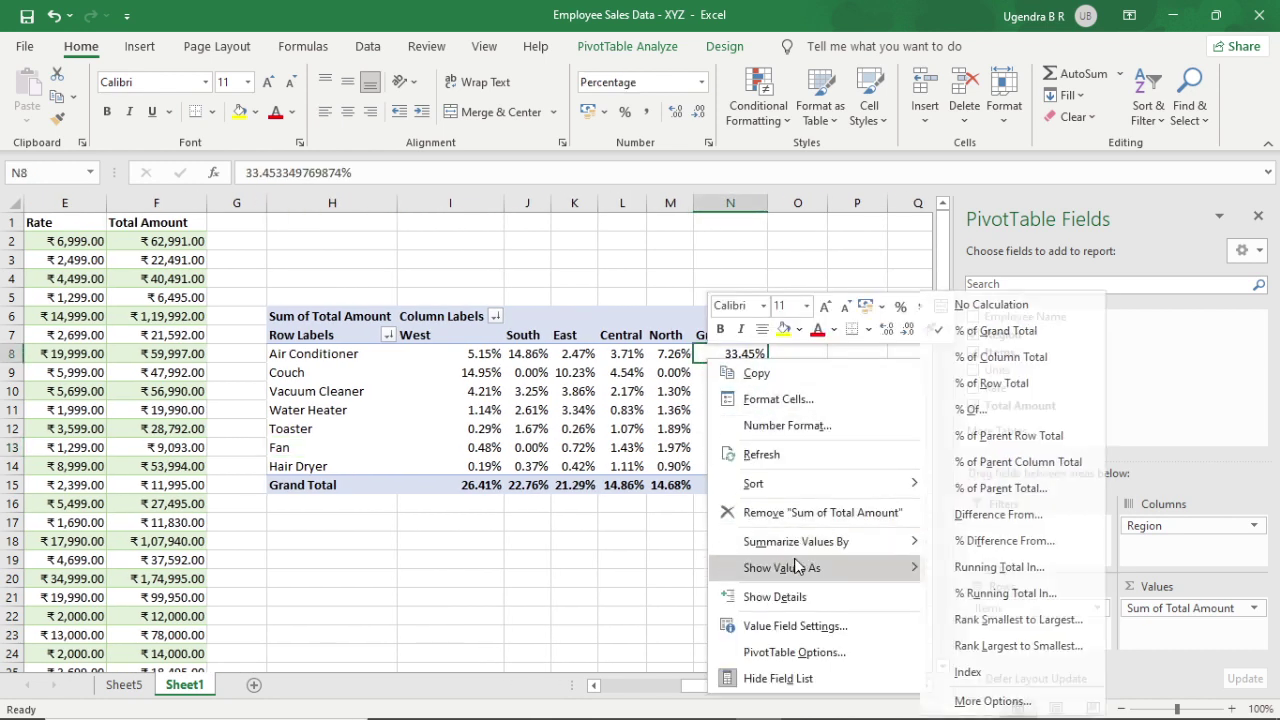
left_click(1050, 308)
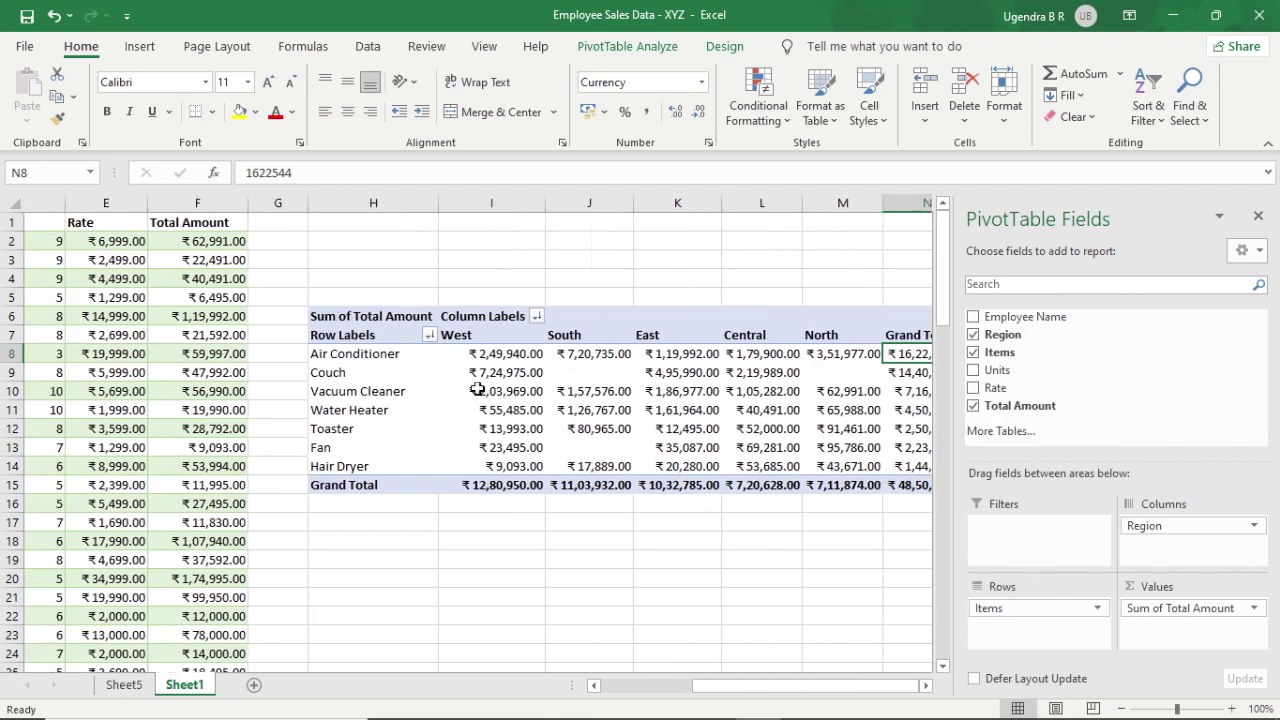
scroll(596, 386, "left", 1)
scroll(543, 386, "right", 3)
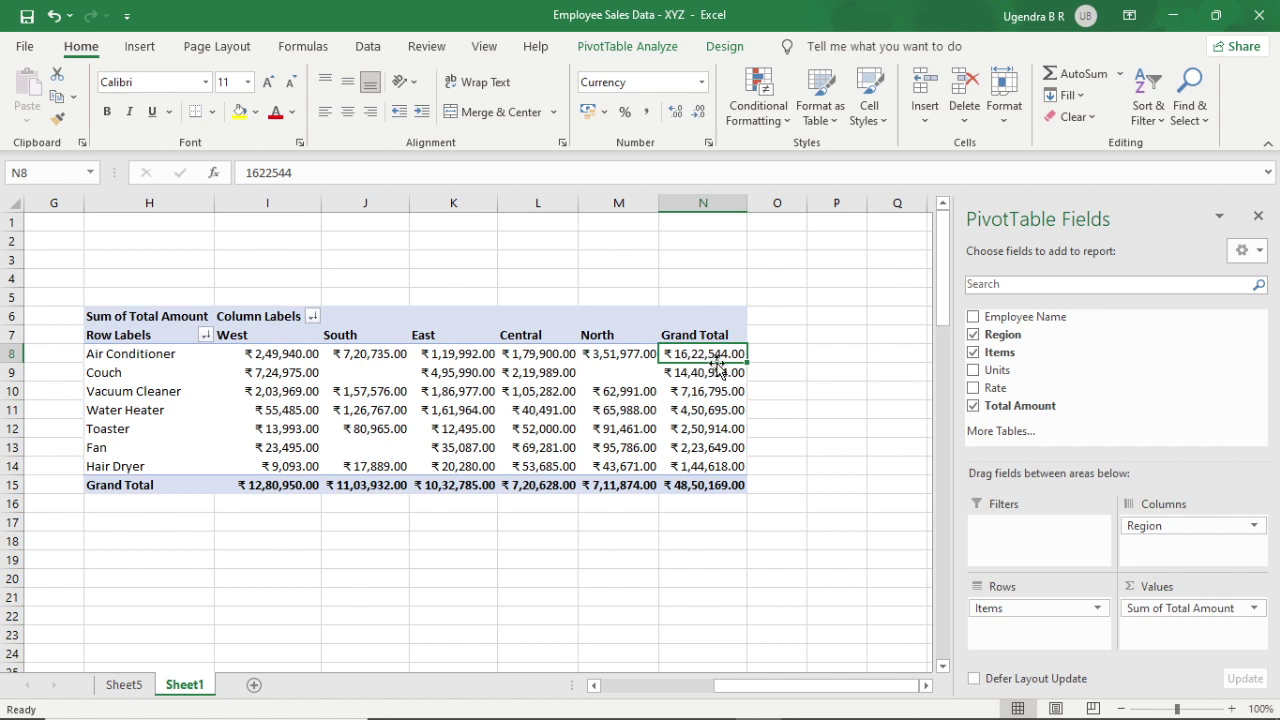
mouse_move(665, 375)
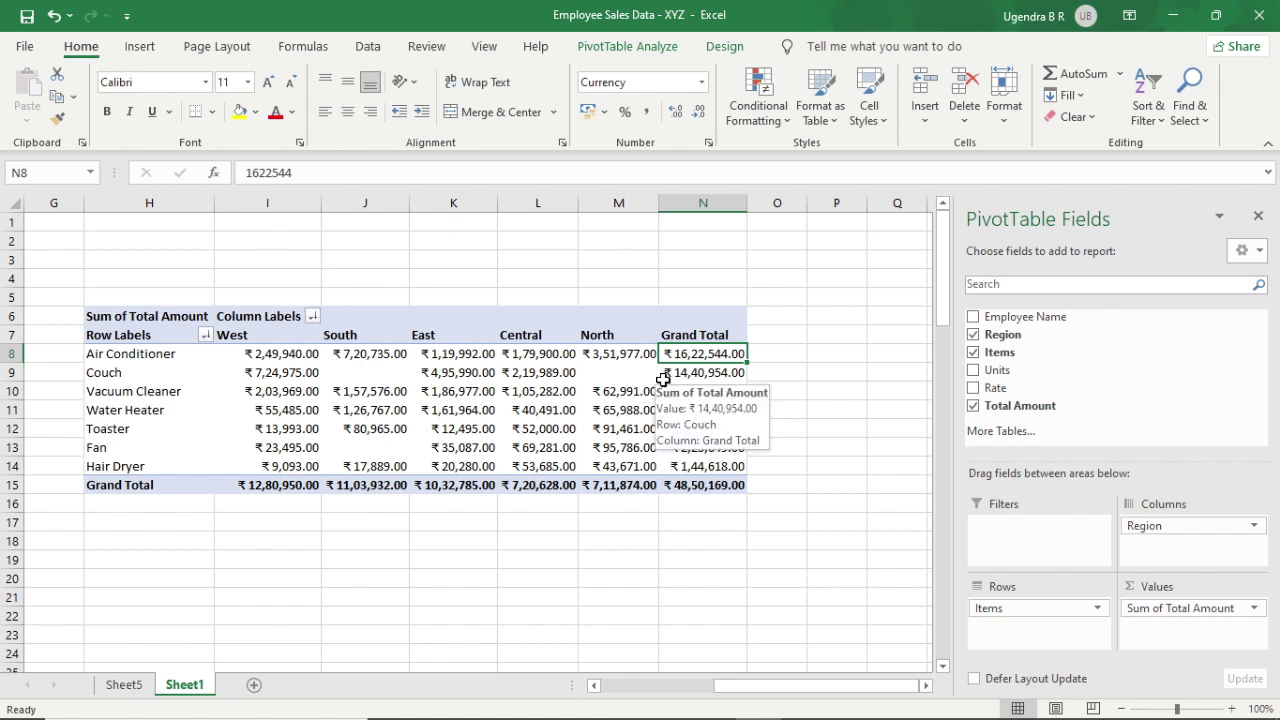
Try to make the empty cells of the PivotTable show 0 through the PivotTable options
mouse_move(703, 383)
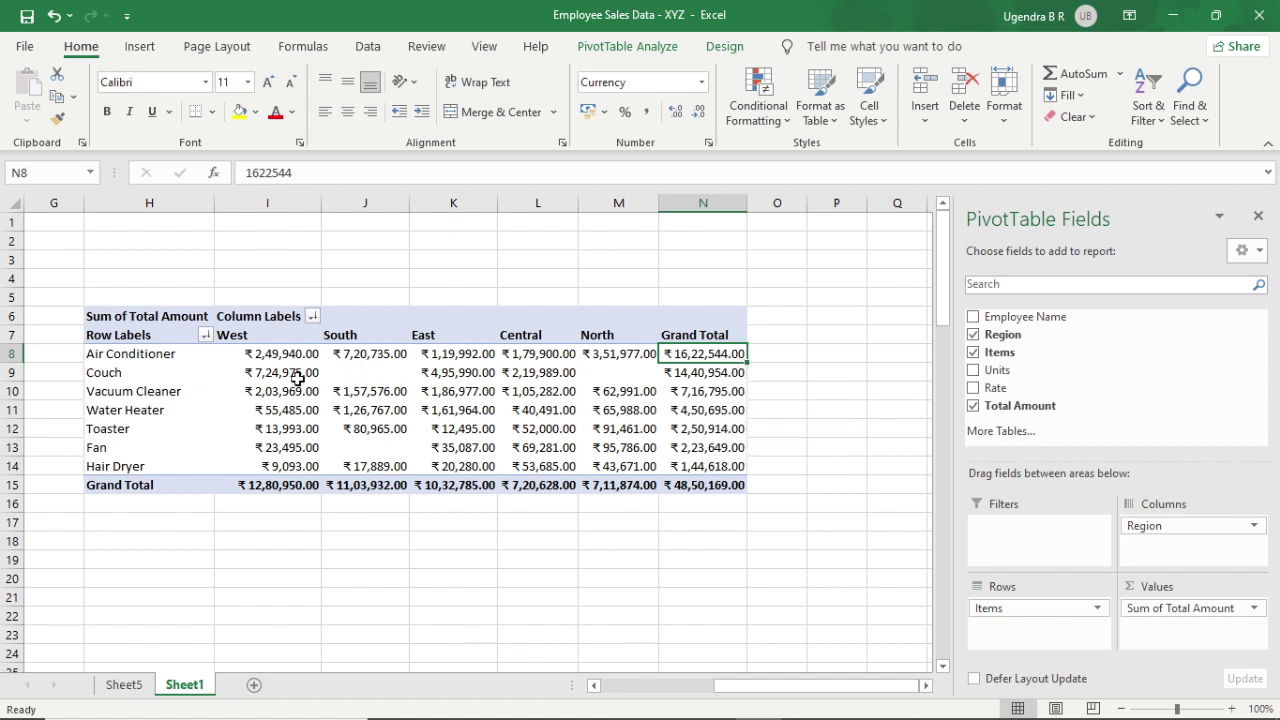
scroll(297, 378, "left", 1)
scroll(297, 378, "left", 2)
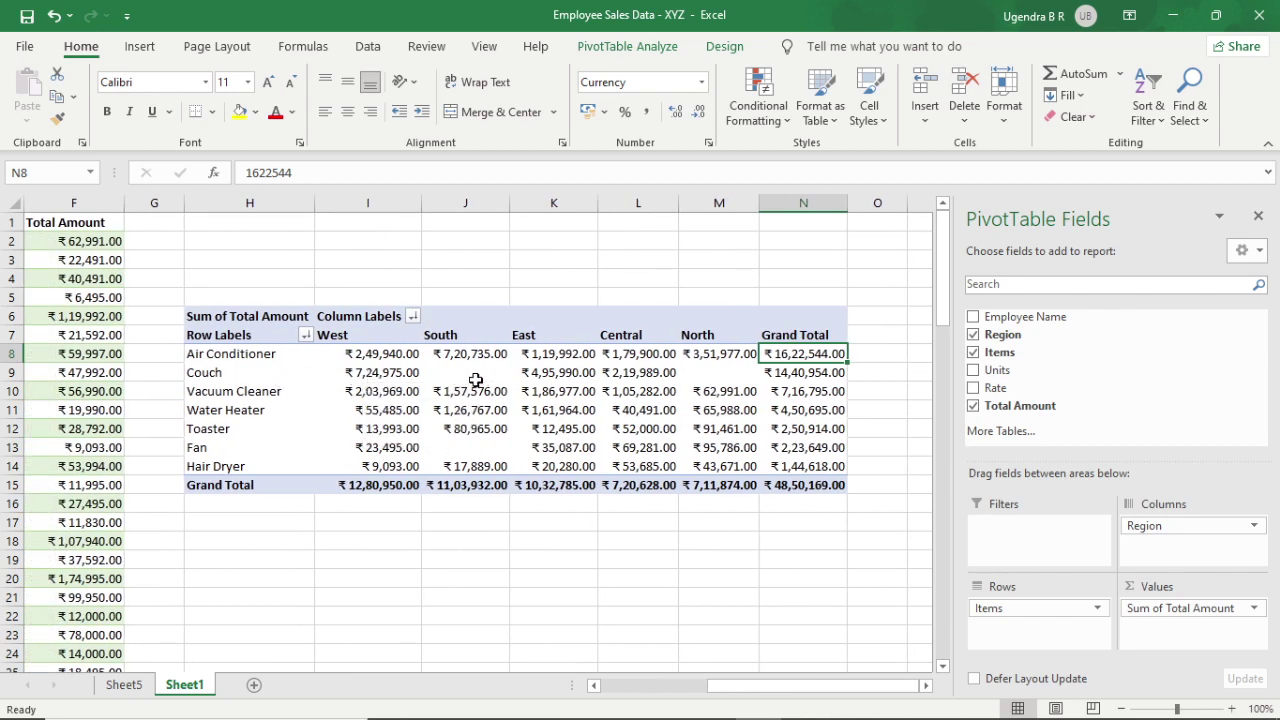
mouse_move(480, 378)
mouse_move(505, 444)
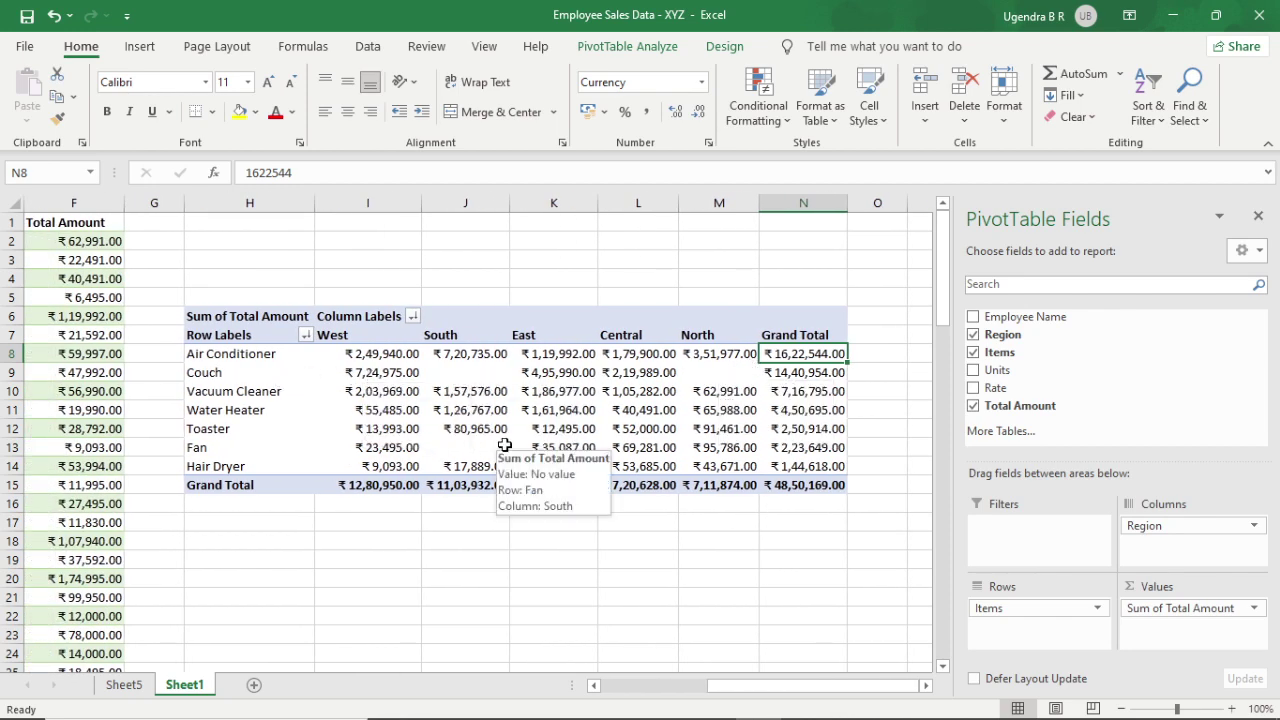
left_click(467, 372)
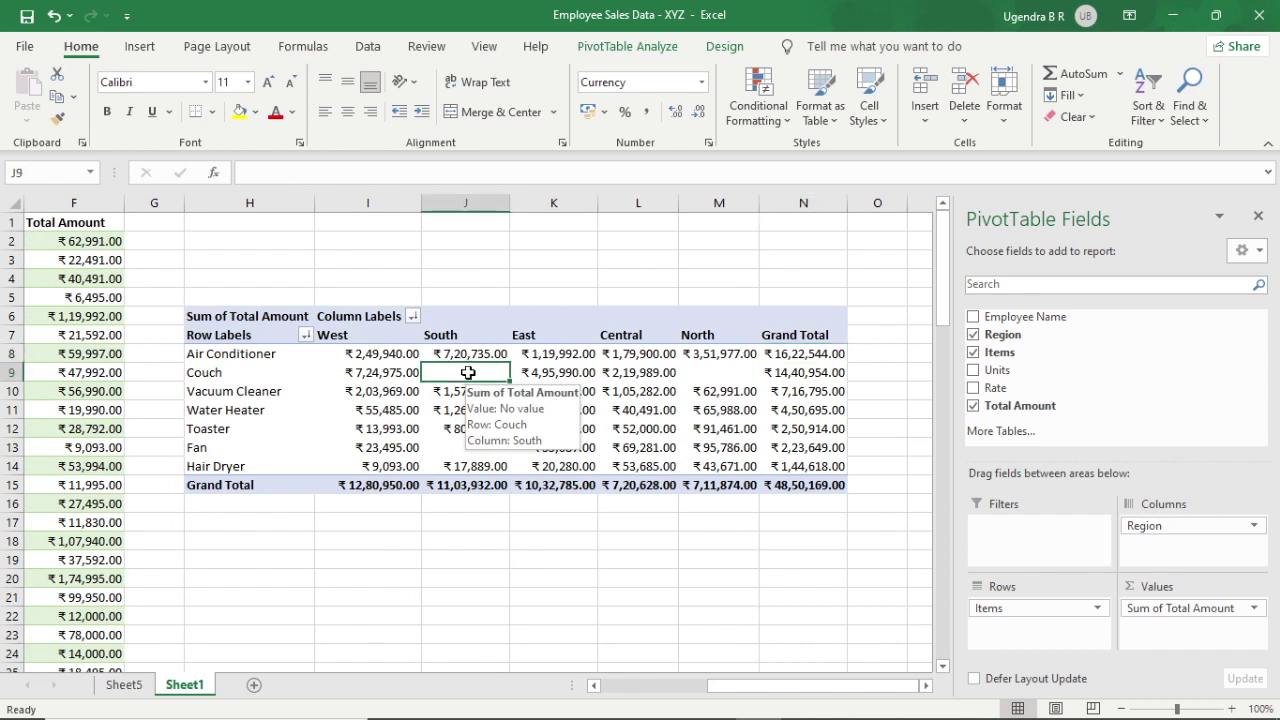
right_click(467, 372)
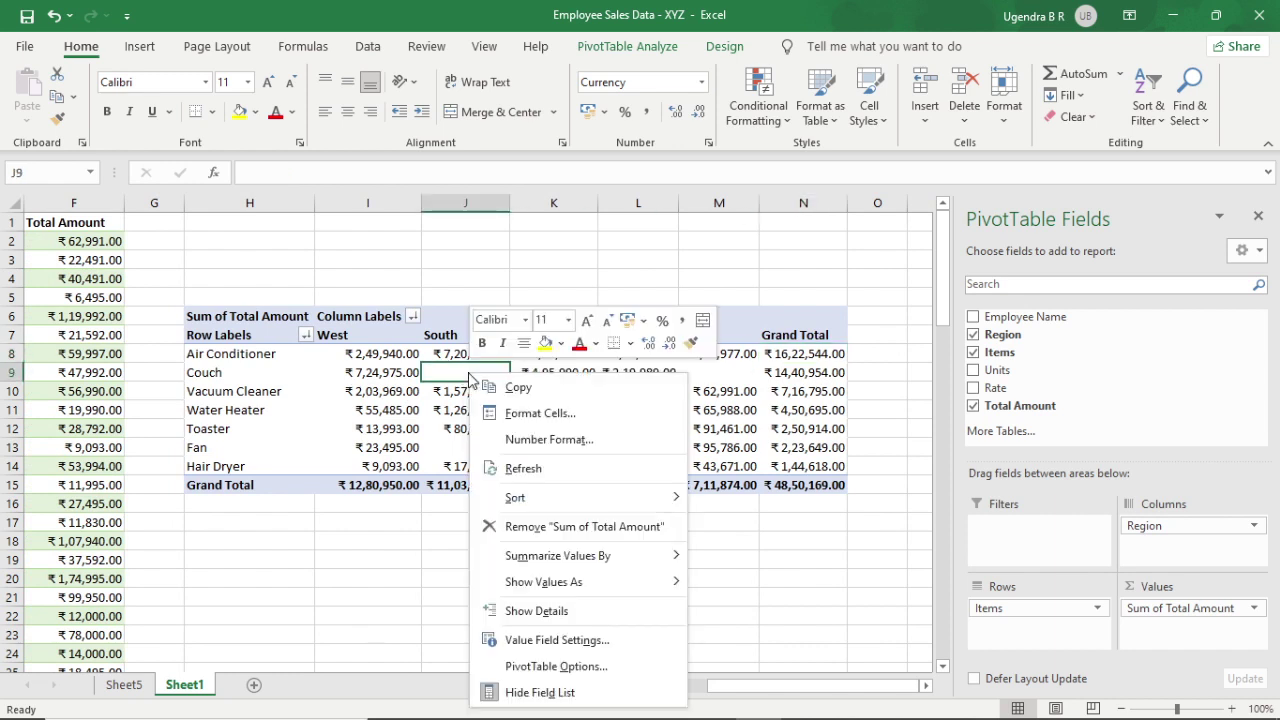
mouse_move(610, 584)
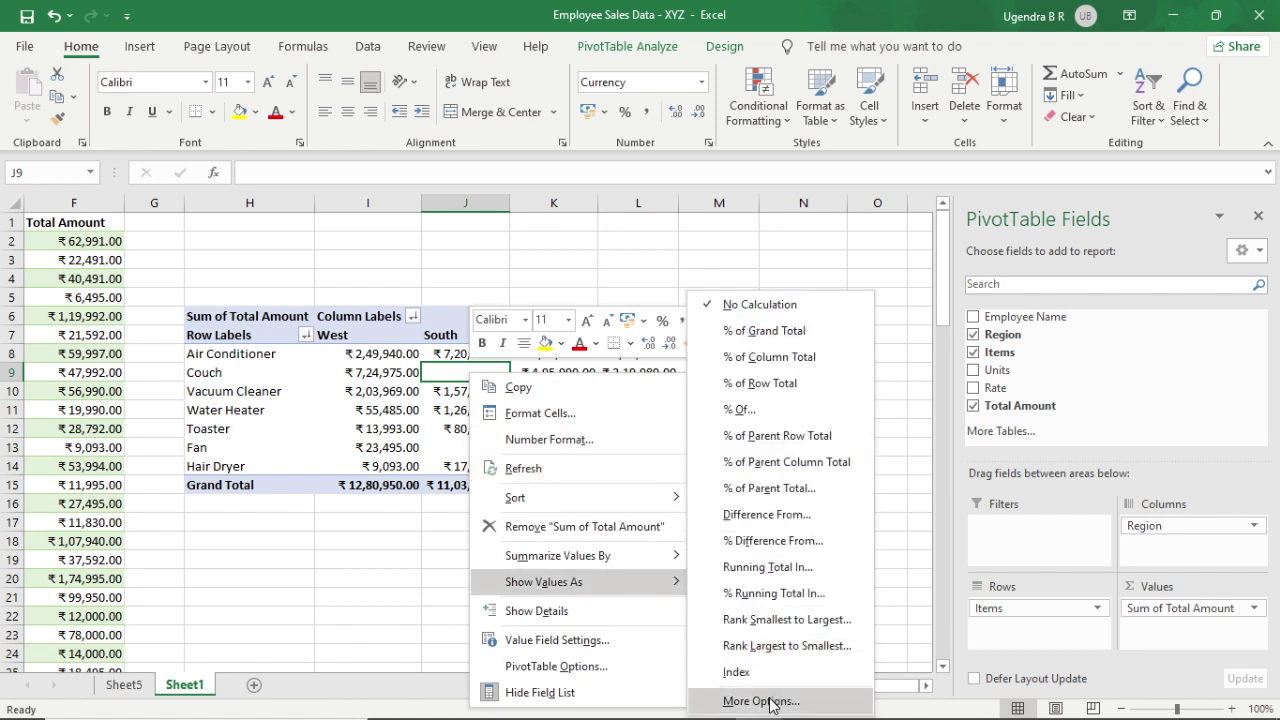
left_click(556, 666)
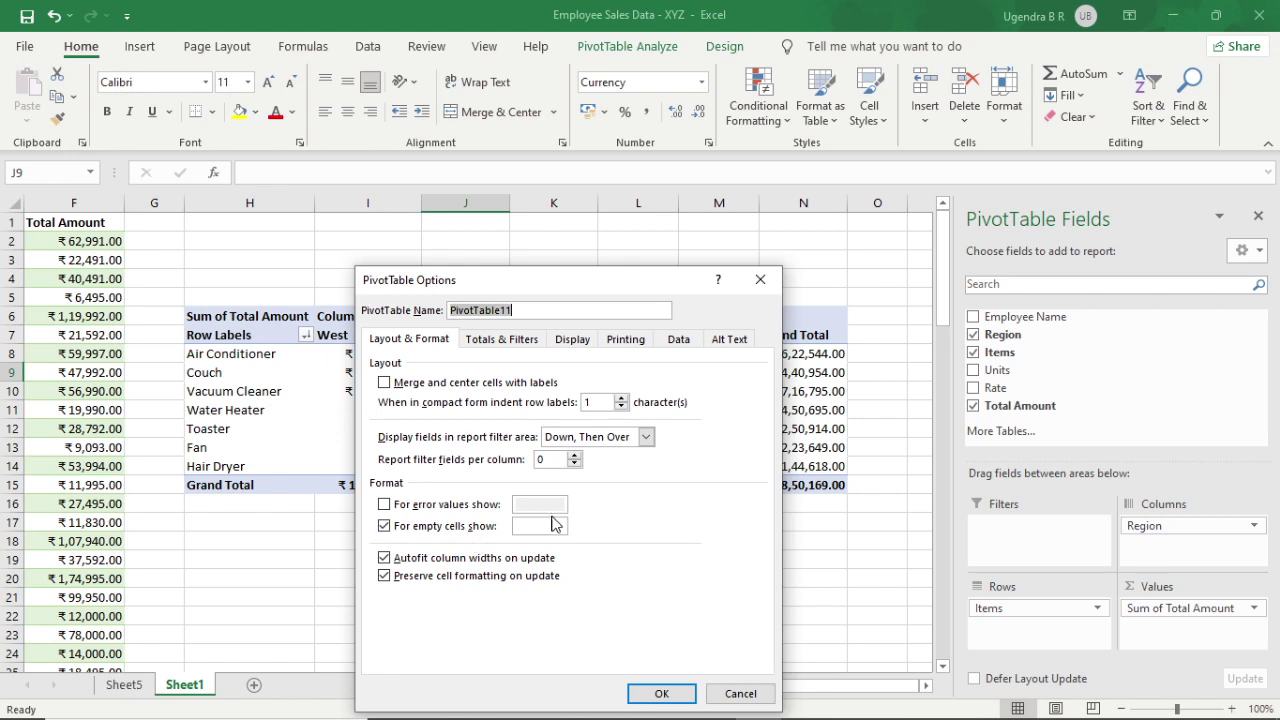
left_click(550, 522)
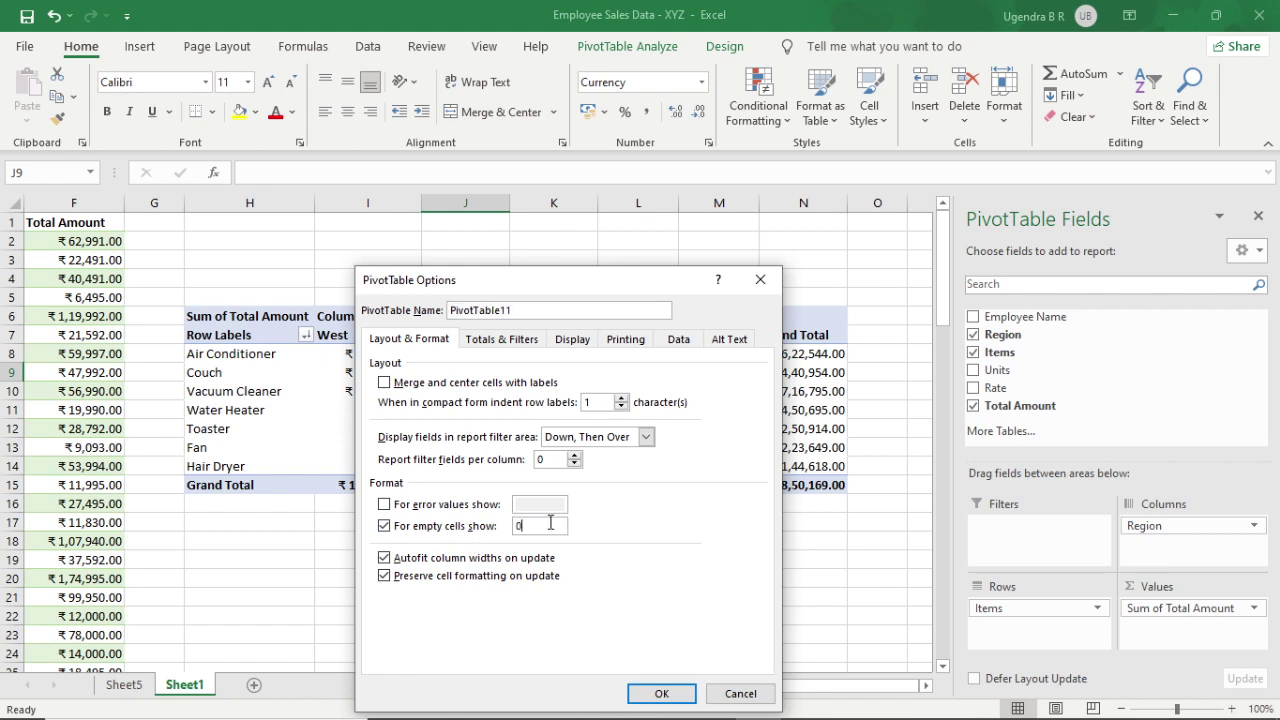
key("Return")
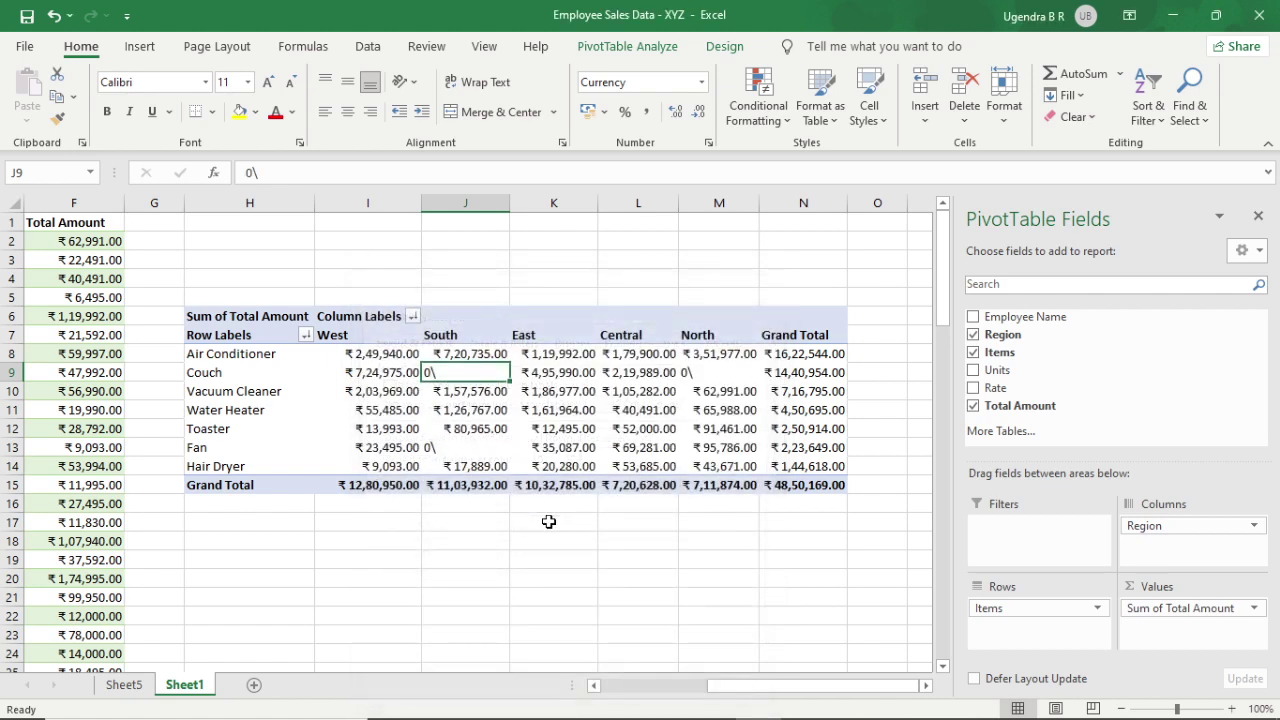
Correct the PivotTable's empty-cell display value to 0 and check the formerly blank item and region cells
right_click(466, 372)
left_click(533, 668)
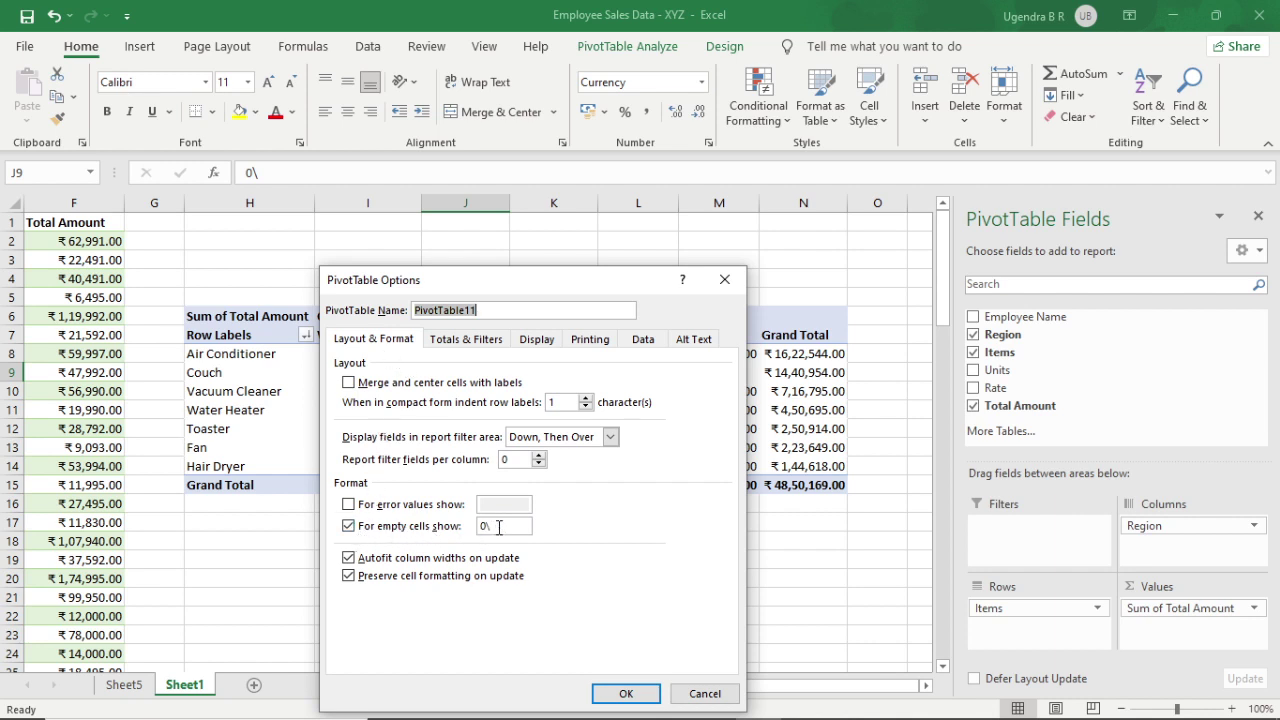
left_click(500, 527)
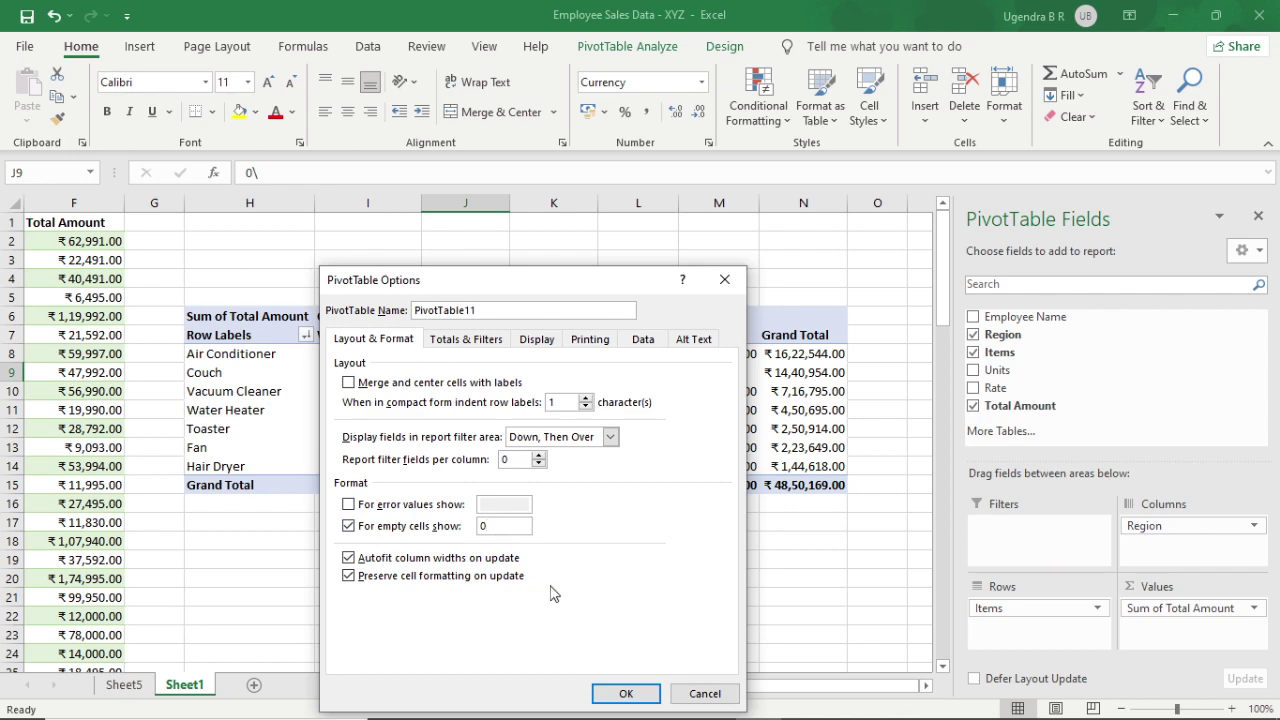
left_click(628, 694)
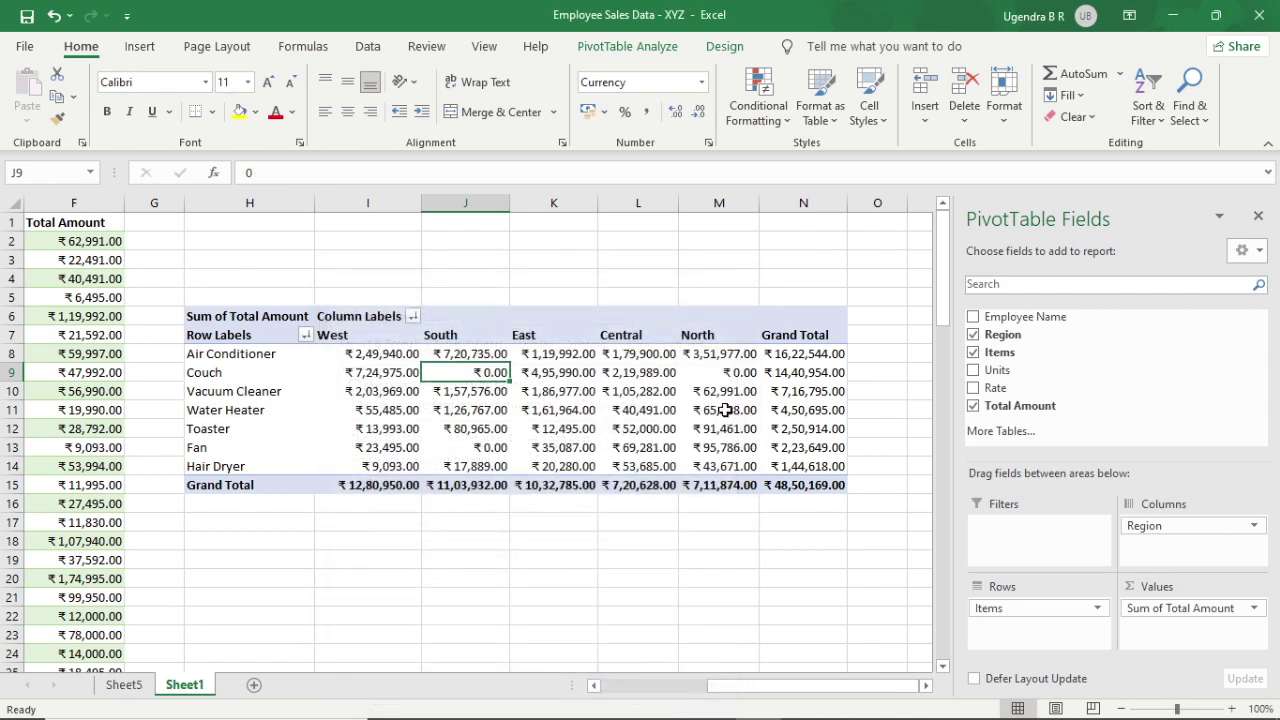
mouse_move(740, 390)
mouse_move(364, 492)
scroll(600, 388, "left", 1)
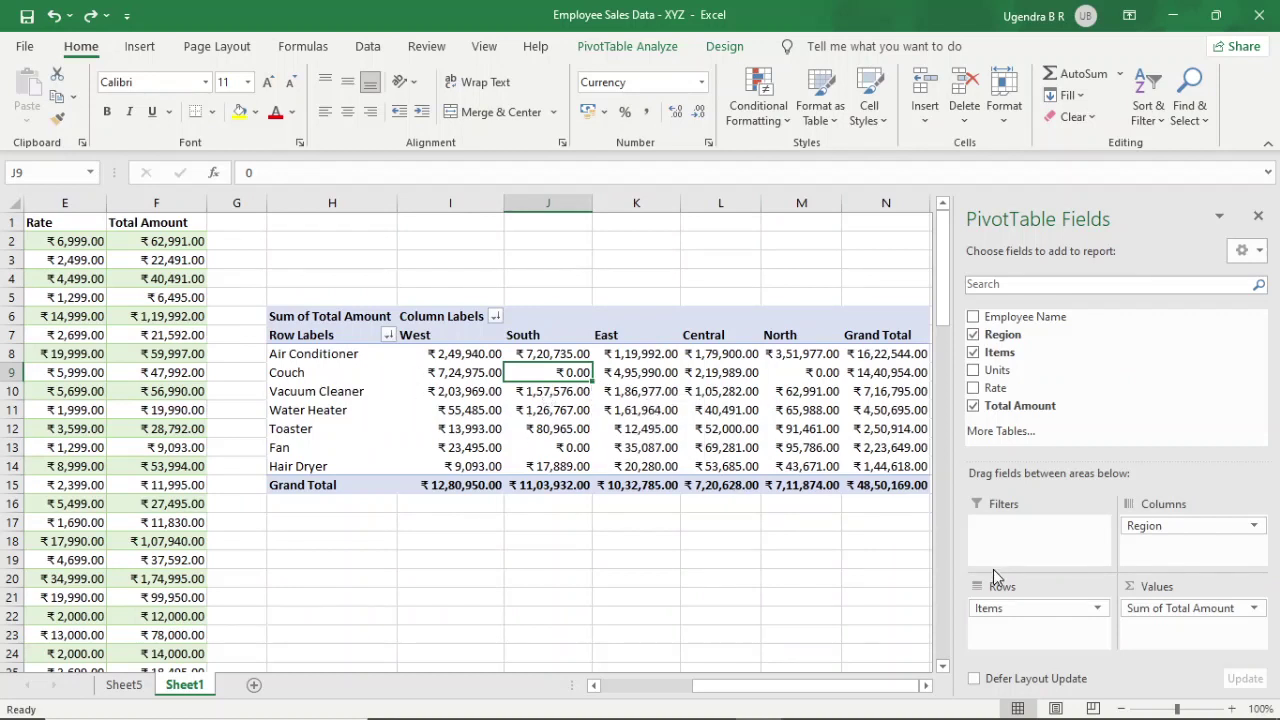
Clear the PivotTable's row and column fields and rebuild the rows with Items nested under Region
left_click_drag(1018, 610, 1024, 390)
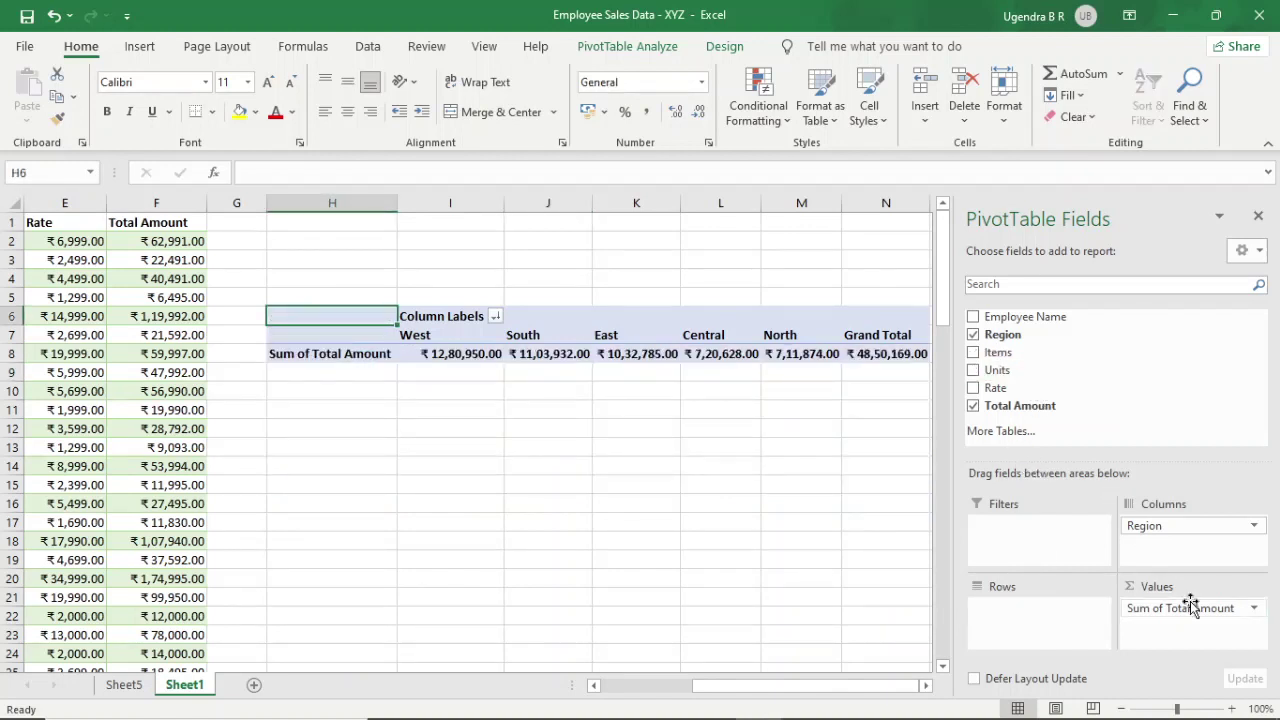
left_click_drag(1180, 524, 1095, 385)
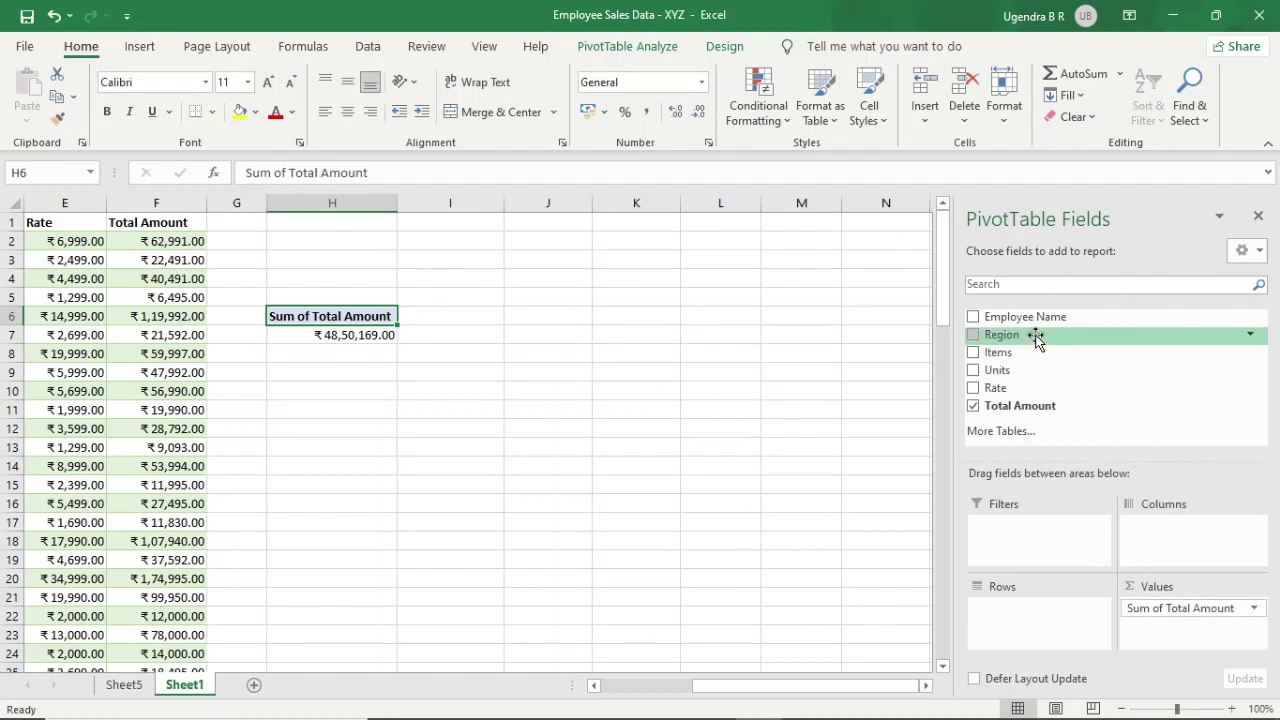
left_click_drag(1036, 345, 1020, 607)
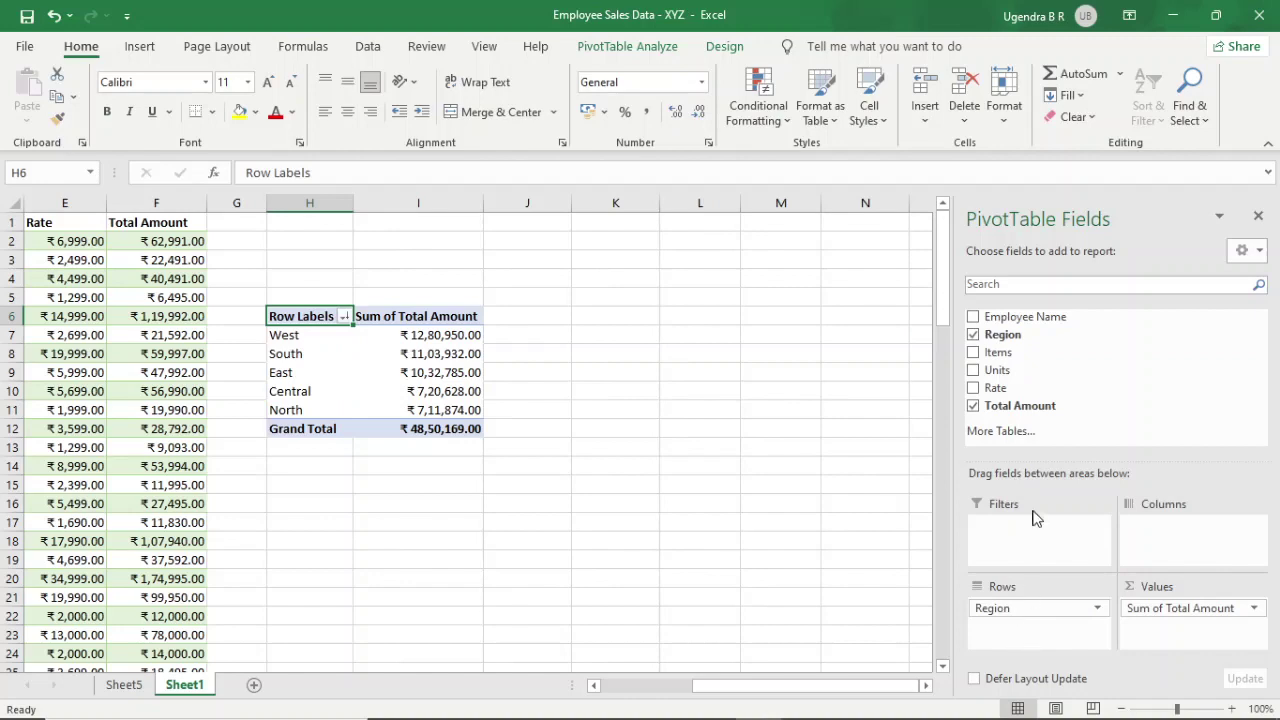
left_click_drag(1006, 354, 1017, 635)
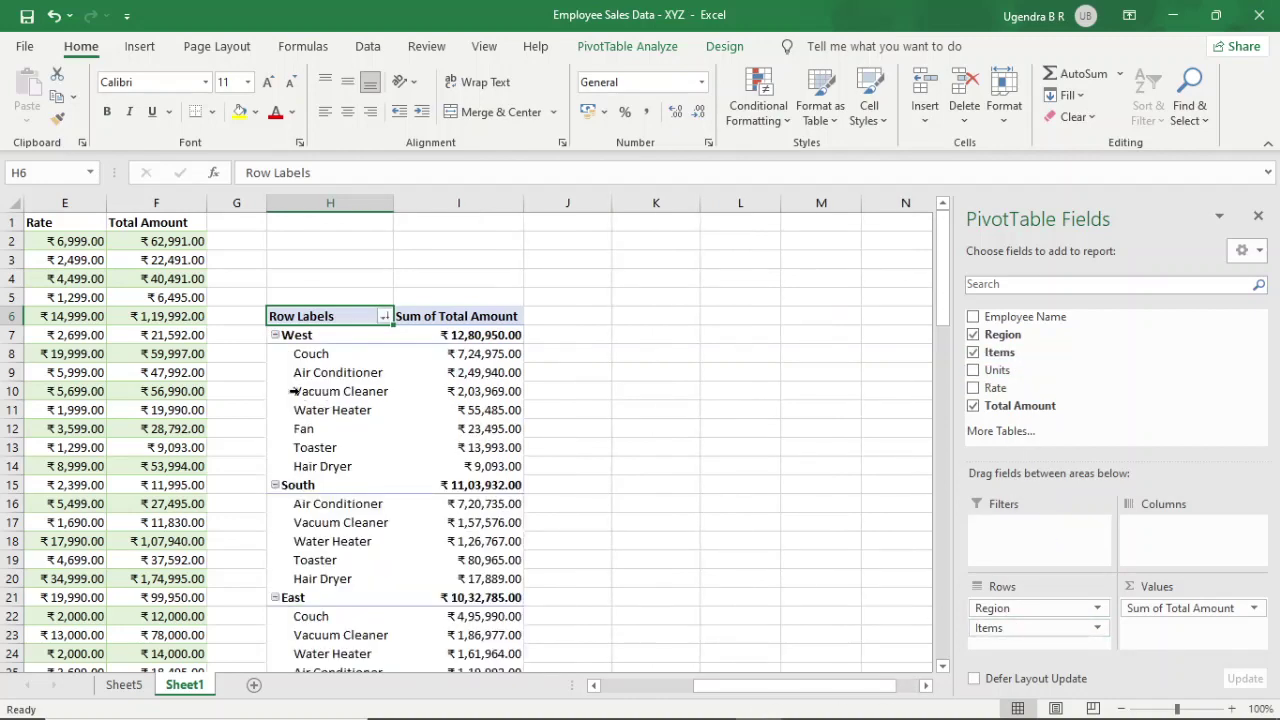
Review the item amounts listed under each region in the nested PivotTable
scroll(461, 452, "down", 1)
scroll(410, 470, "up", 1)
scroll(332, 360, "left", 1)
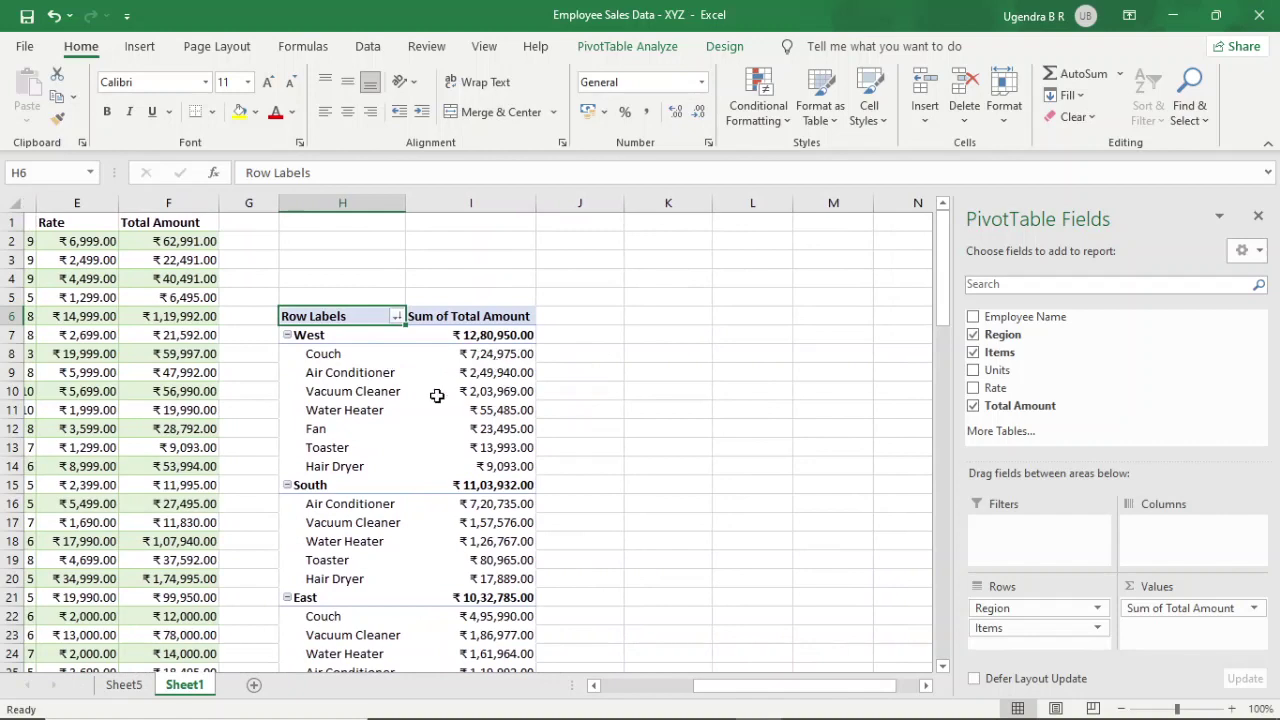
scroll(376, 470, "down", 2)
scroll(376, 470, "right", 1)
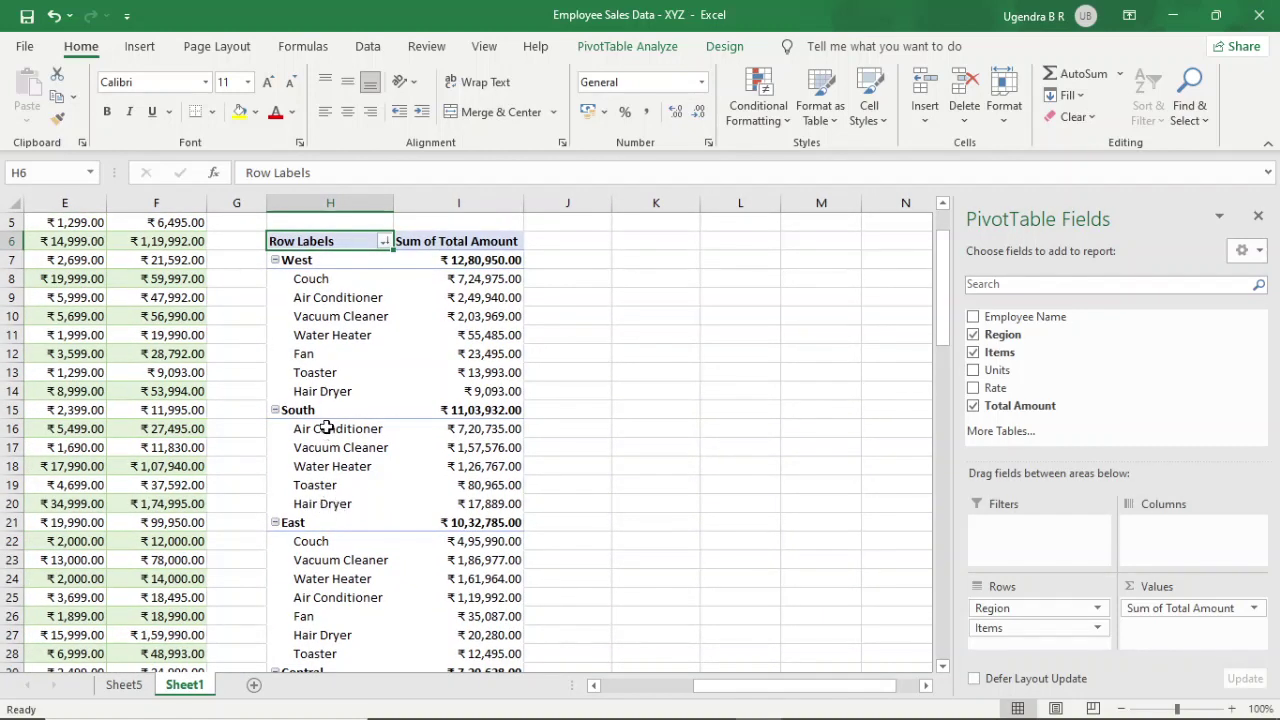
scroll(343, 583, "down", 1)
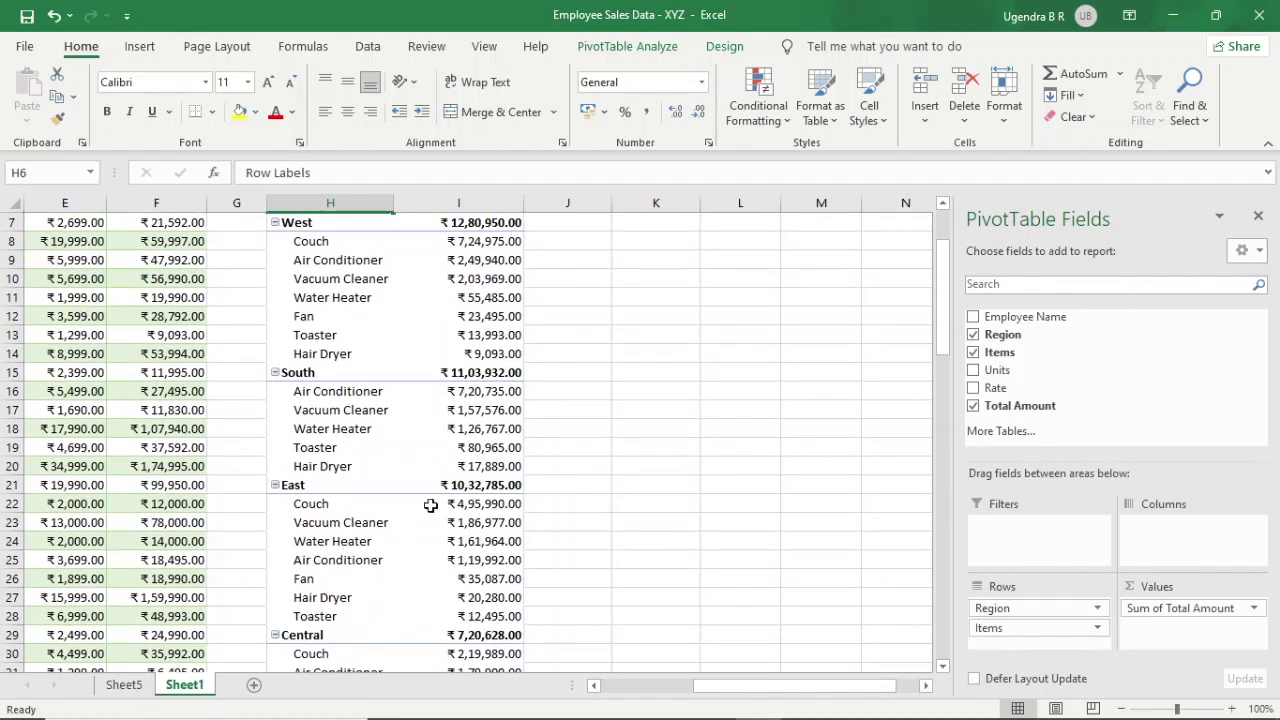
scroll(335, 622, "down", 4)
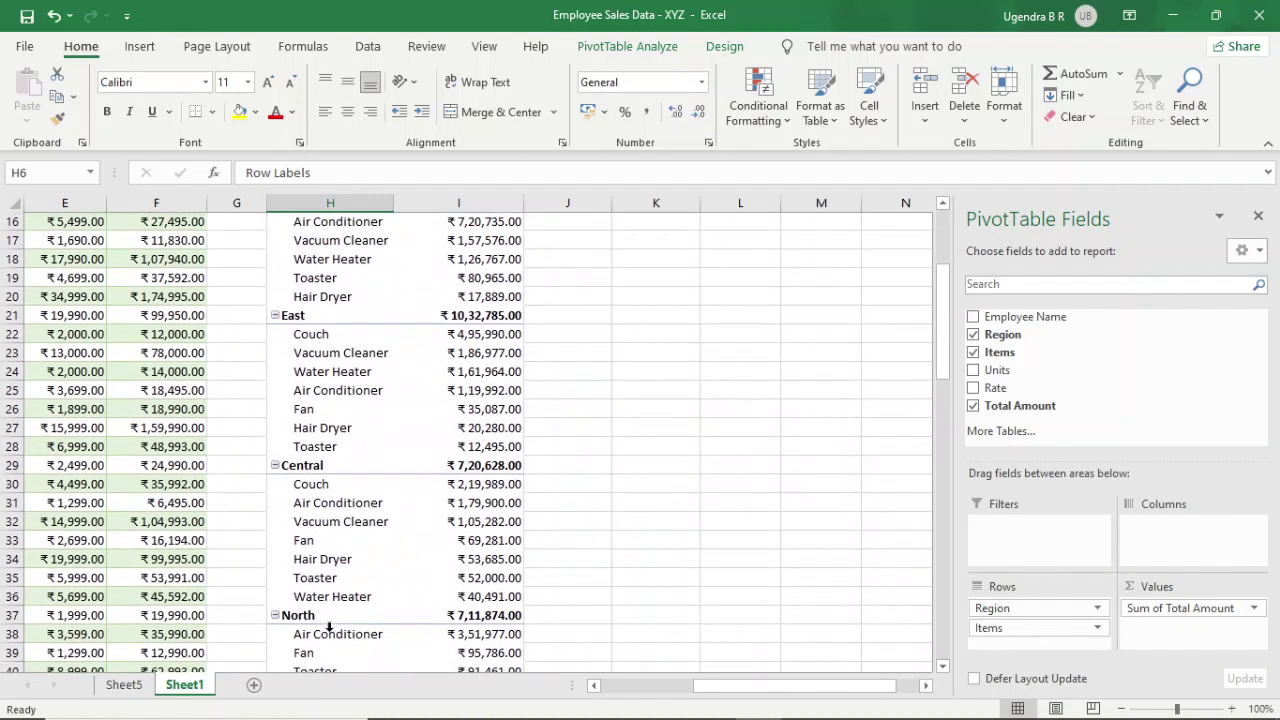
scroll(330, 628, "up", 6)
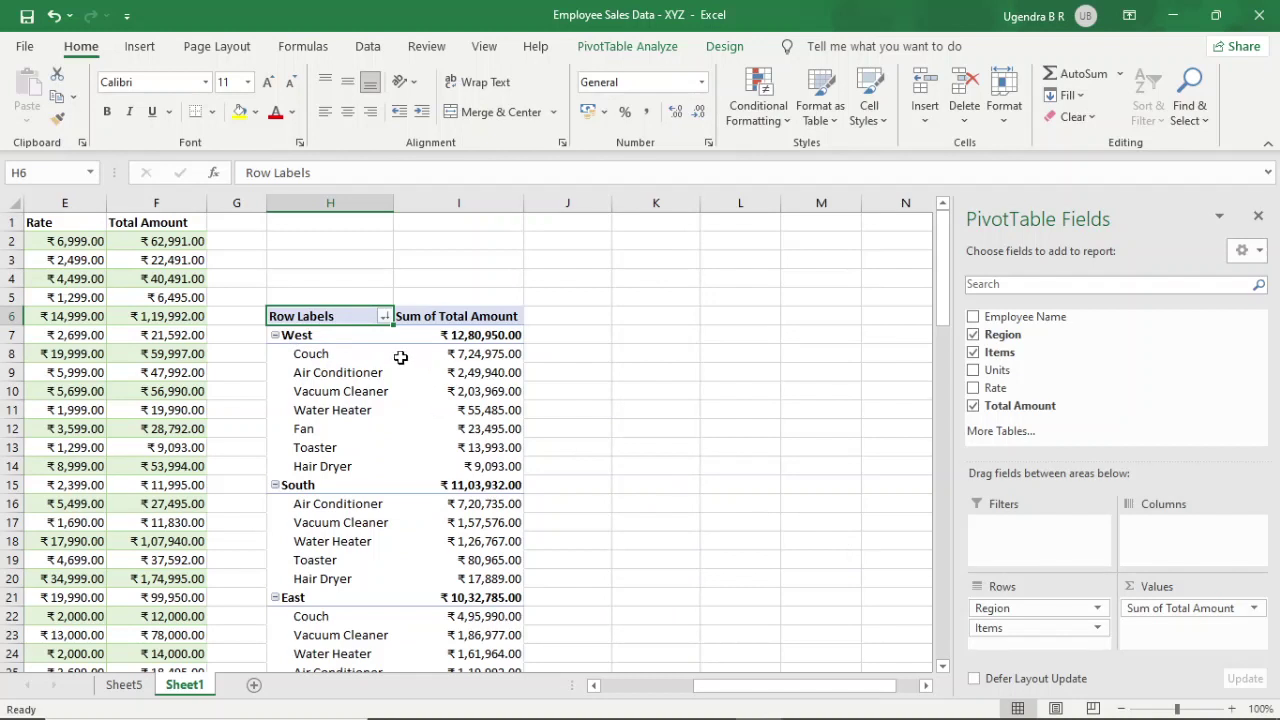
mouse_move(400, 357)
Reverse the row field order so Region is nested under Items, and review each item's amounts by region
left_click_drag(1020, 608, 1046, 395)
left_click_drag(1050, 606, 1071, 391)
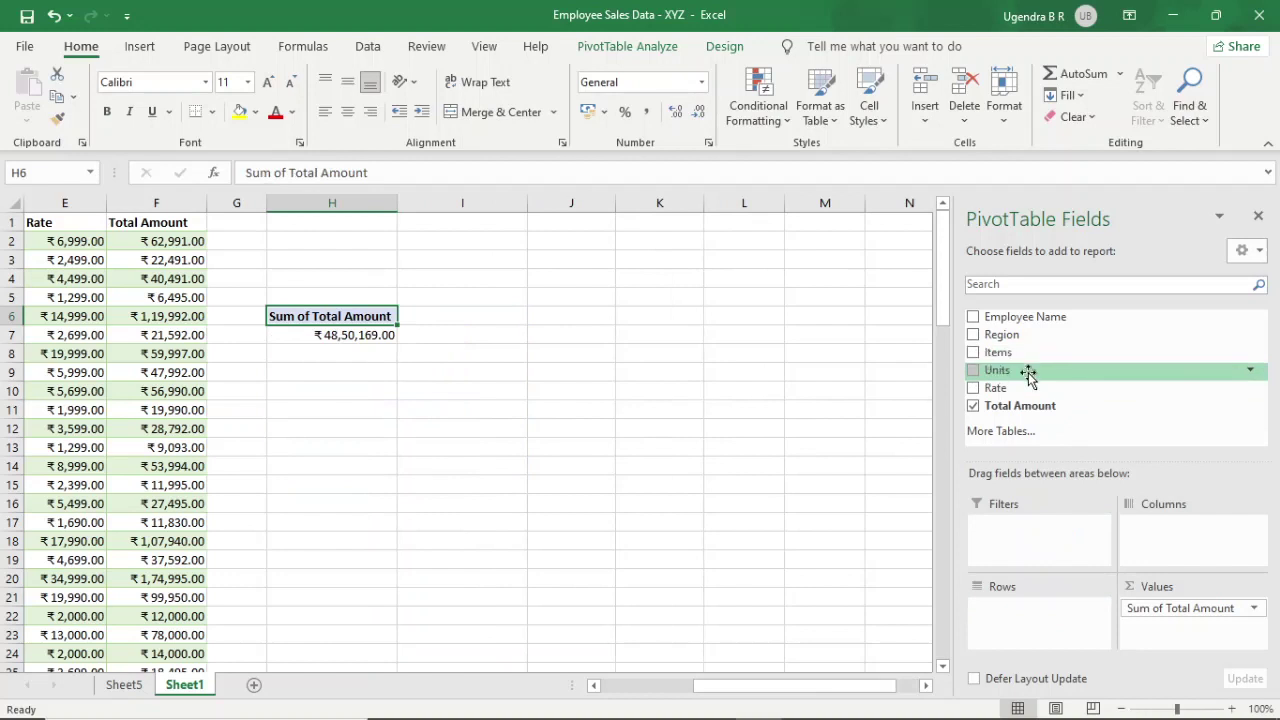
left_click_drag(1025, 357, 1032, 610)
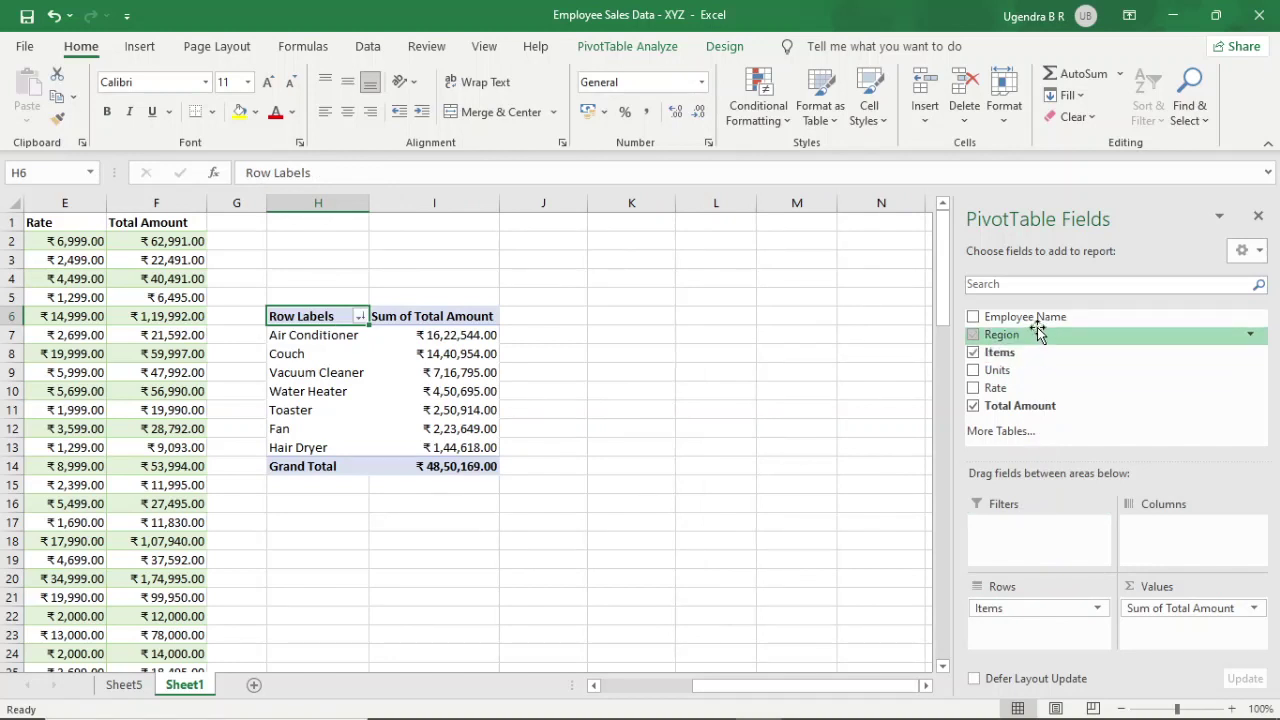
left_click_drag(1037, 333, 1030, 622)
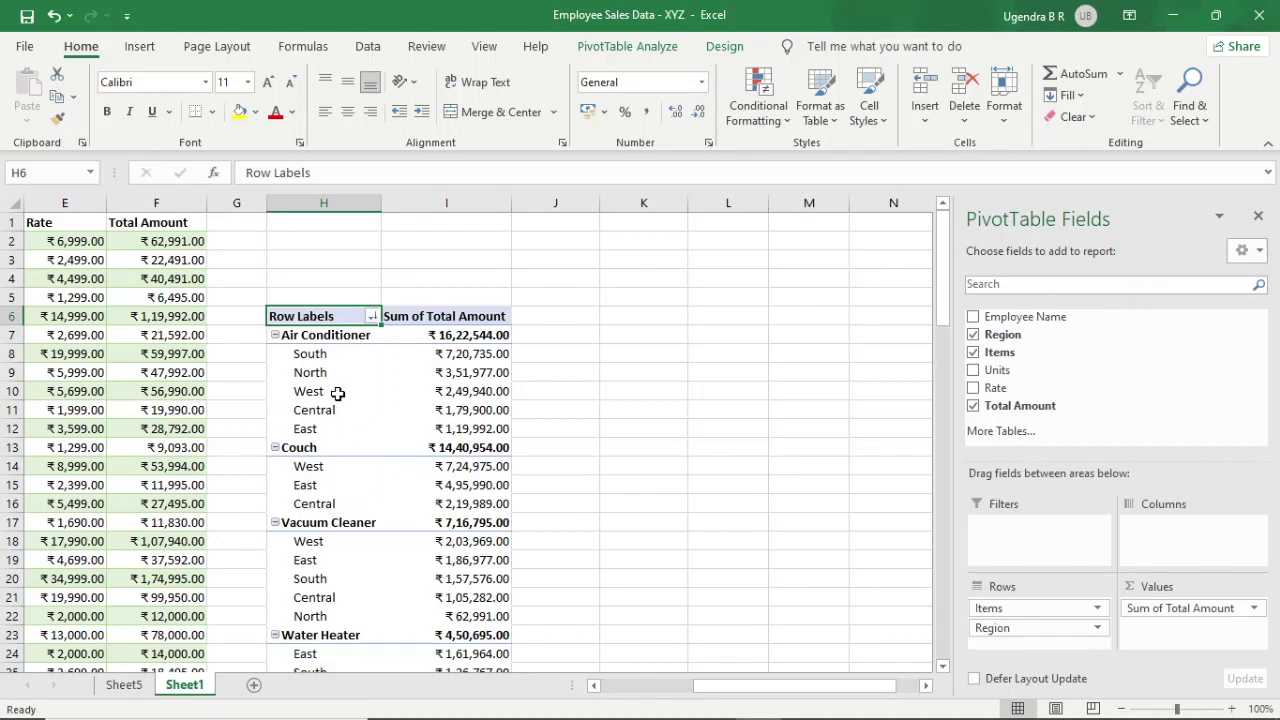
scroll(340, 524, "down", 1)
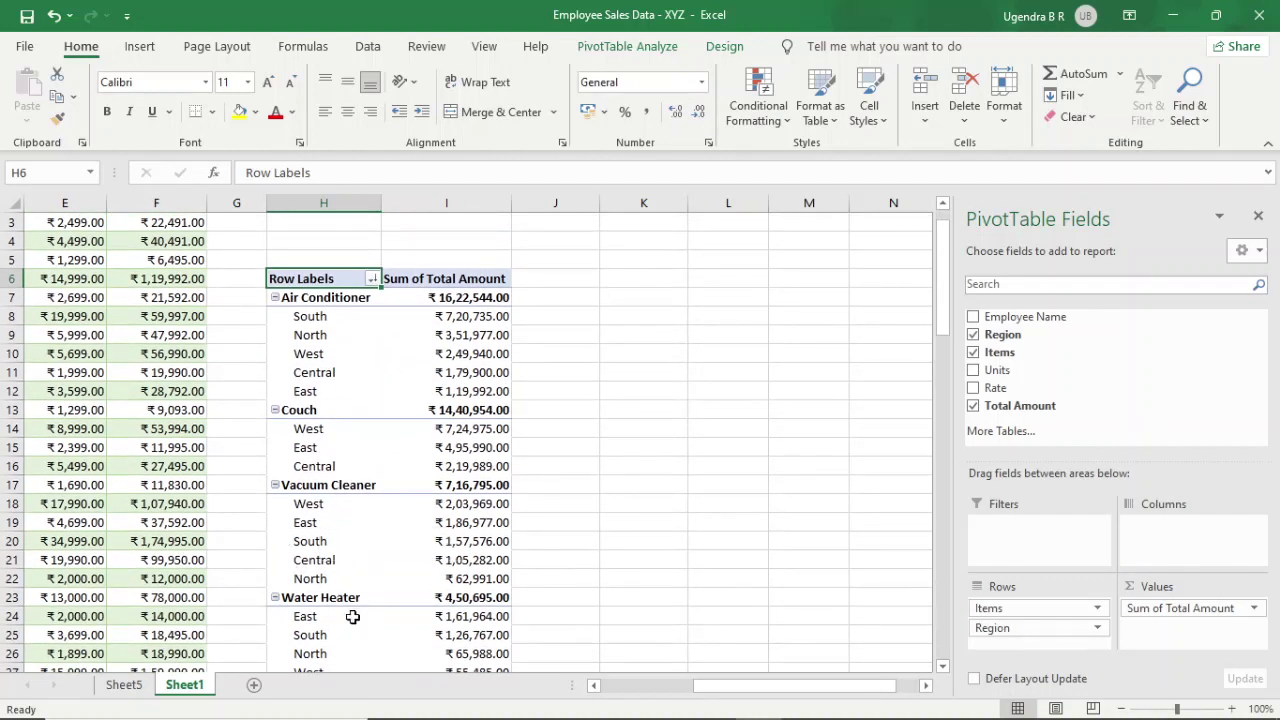
scroll(362, 548, "down", 1)
scroll(362, 548, "up", 2)
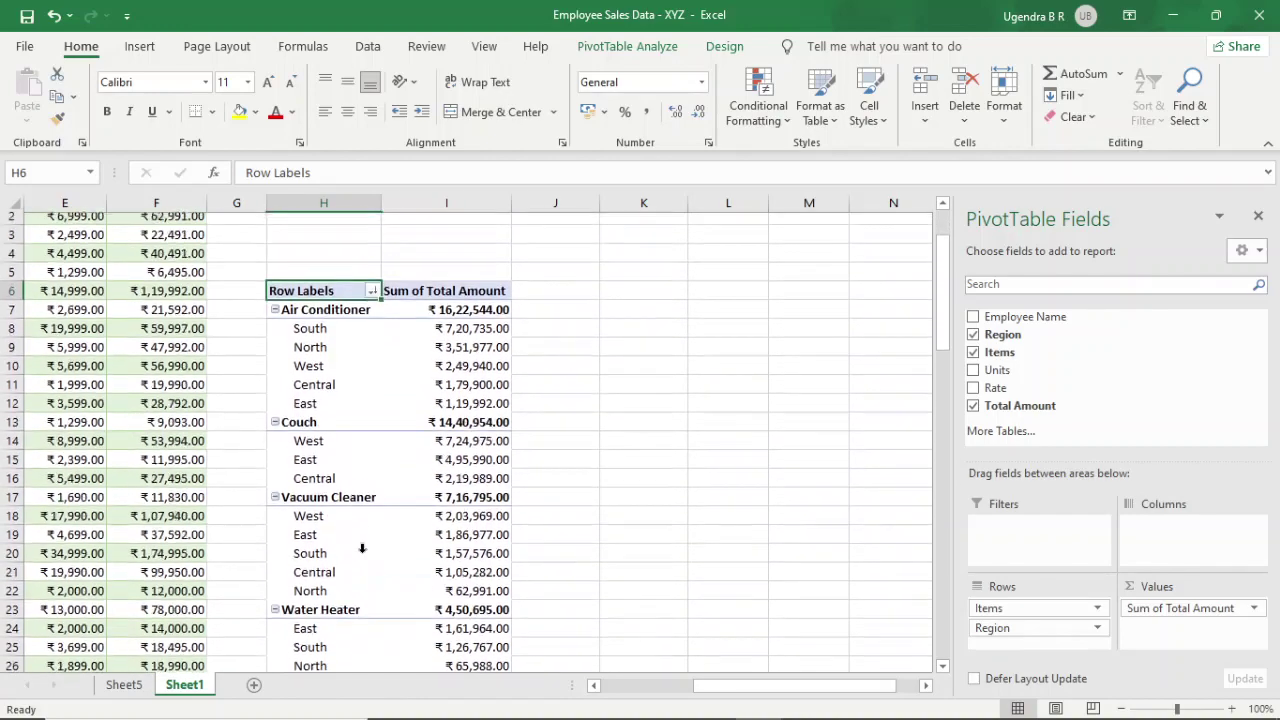
scroll(362, 548, "up", 1)
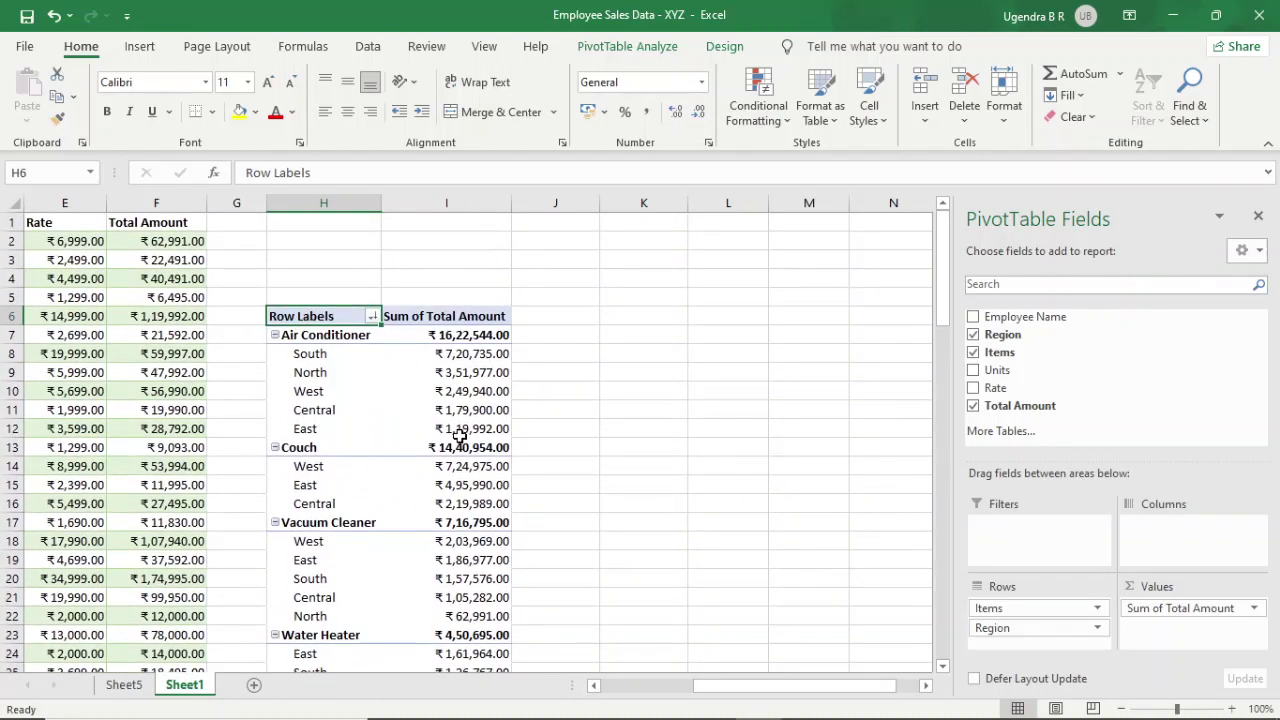
scroll(419, 442, "left", 3)
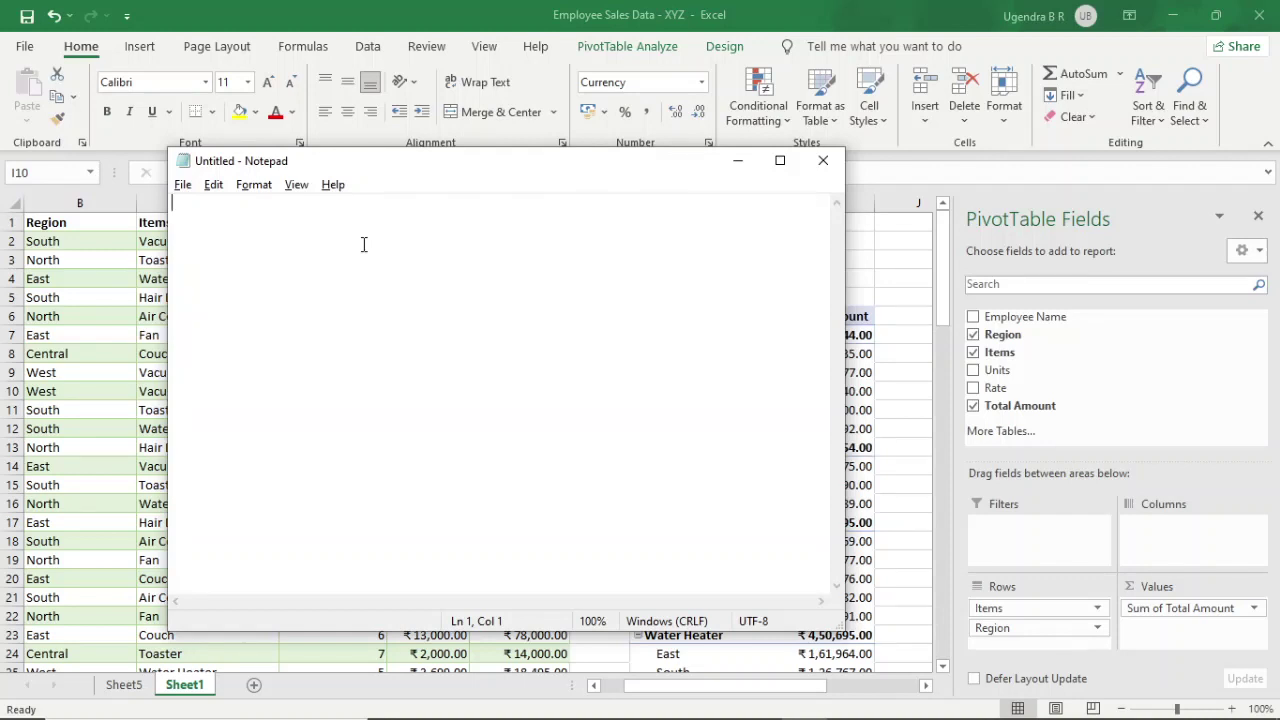
In Notepad, list the points "easy to use", "sorting and resorting", "saves time" and "flexible" on separate lines
type("easy to")
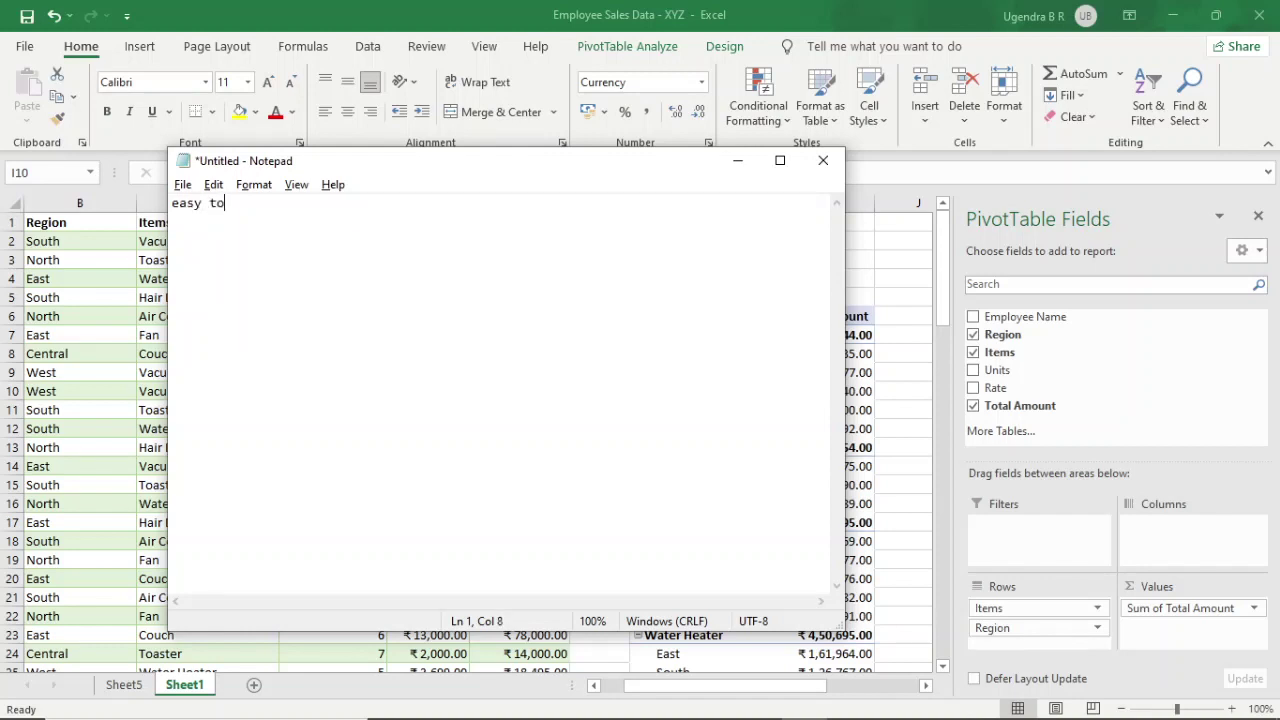
type(" u")
type("ort")
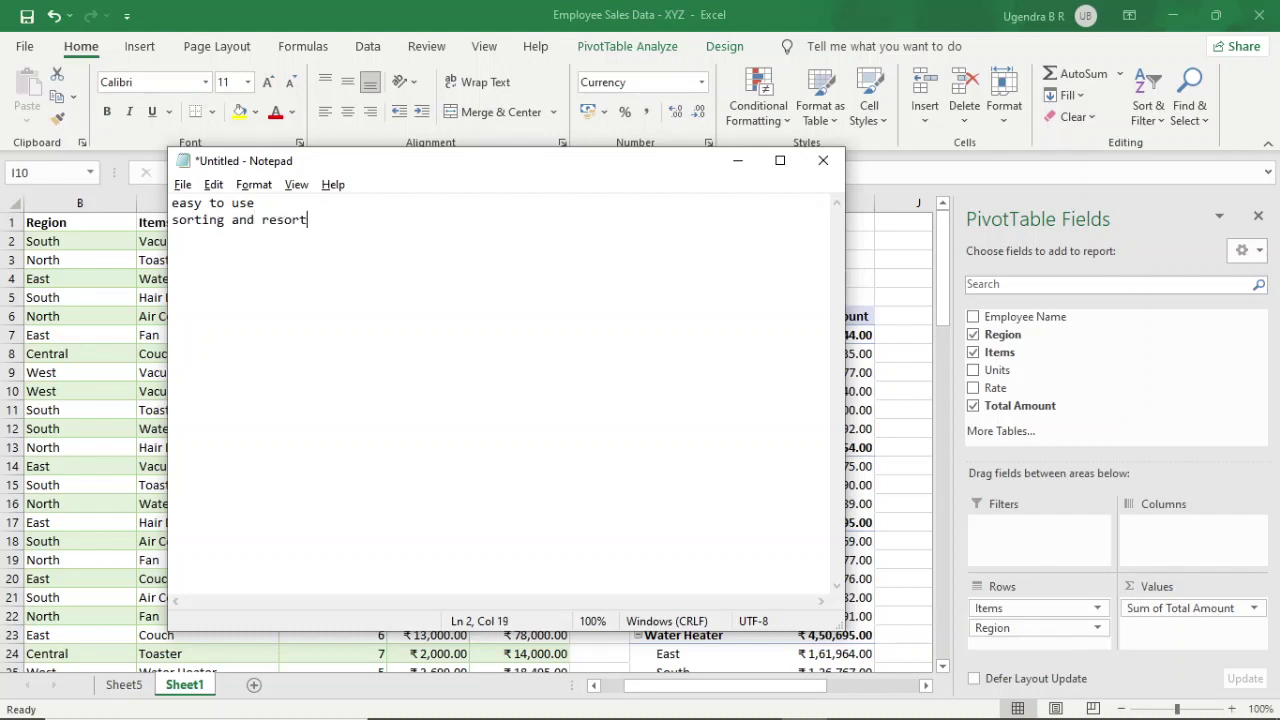
type("ing anf ing")
type("tim")
type("flexibl")
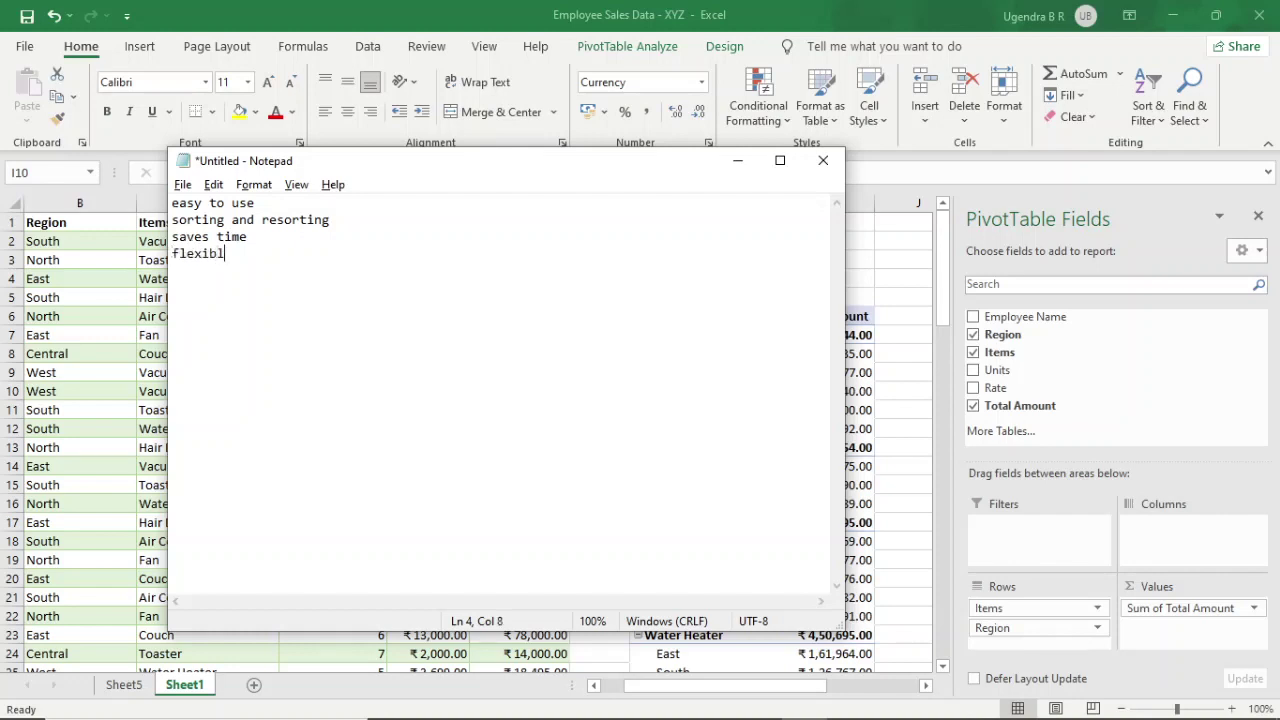
type("e")
key("Return")
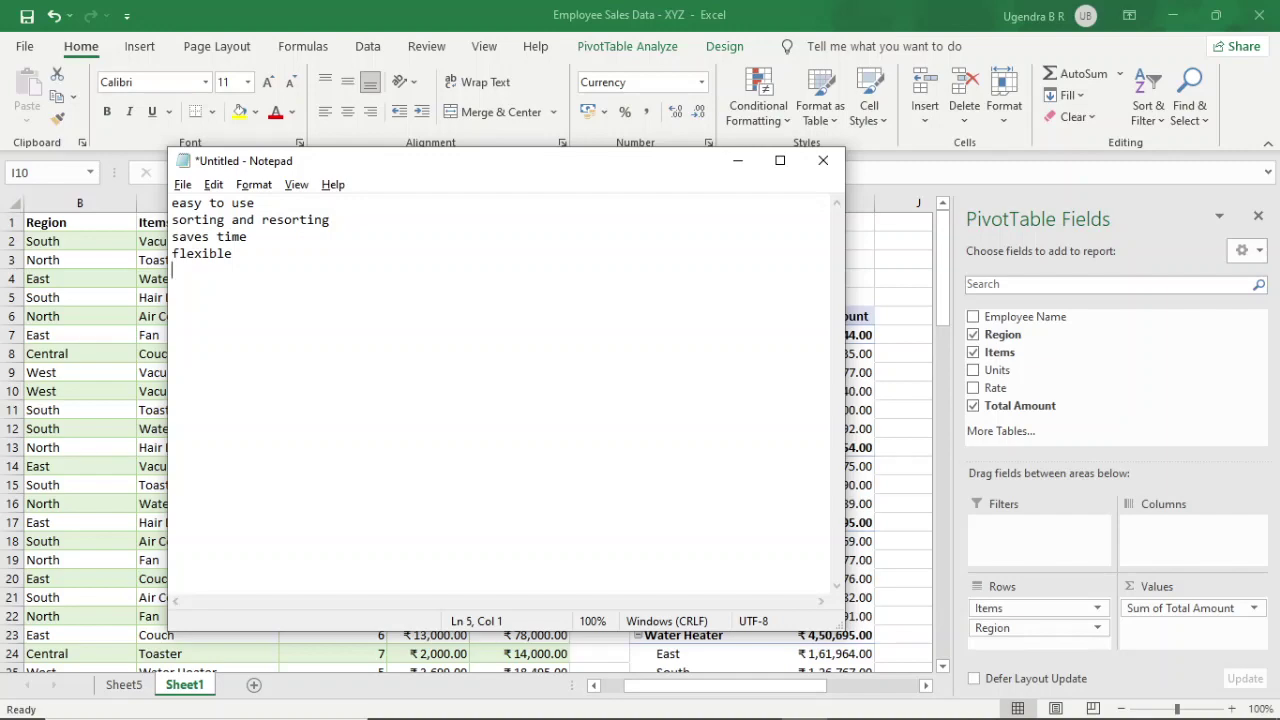